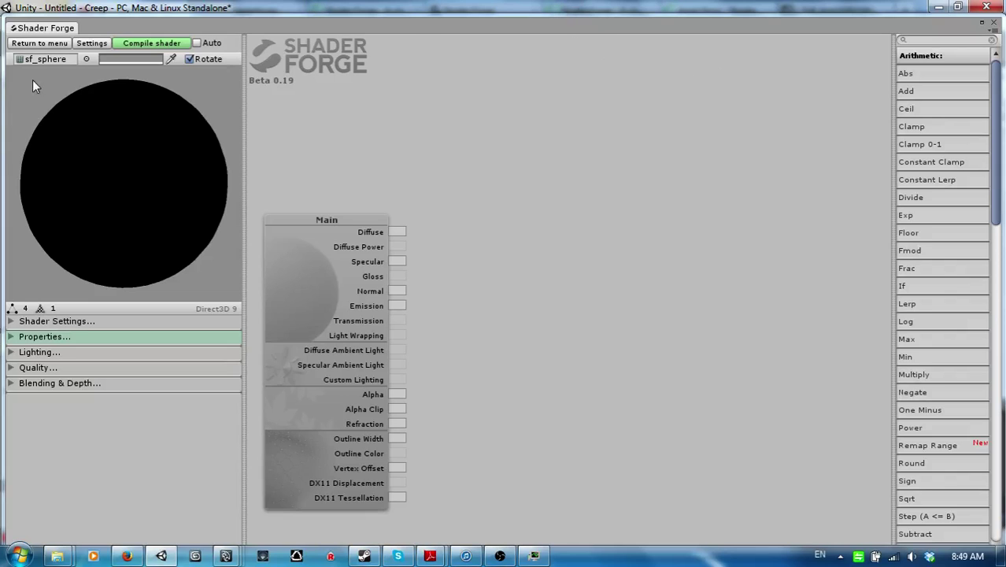
Step: Turn off the preview sphere's rotation in Shader Forge
{"action": "left_click_drag", "start_coordinate": [156, 195], "coordinate": [135, 220]}
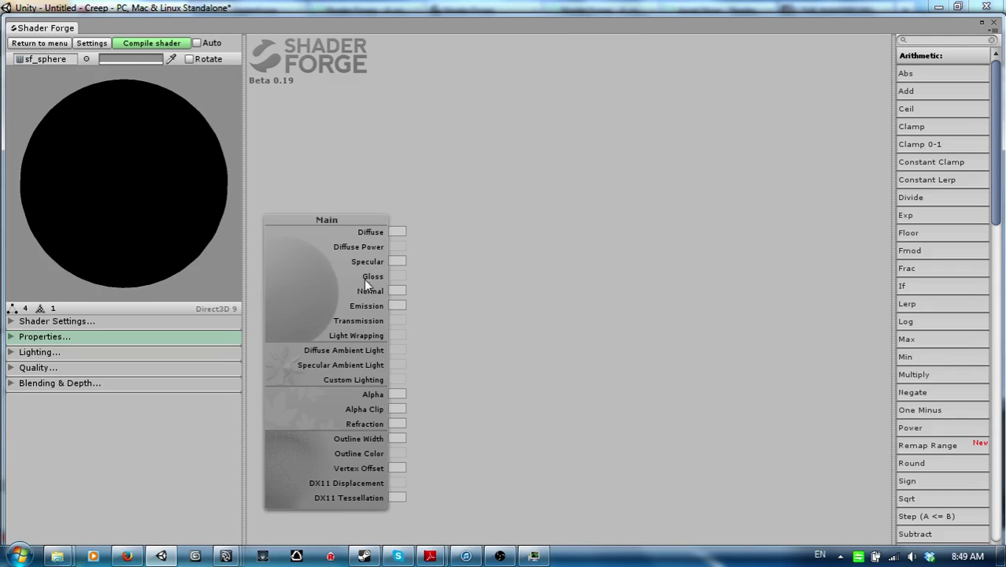
{"action": "scroll", "coordinate": [927, 135], "scroll_direction": "down", "scroll_amount": 20}
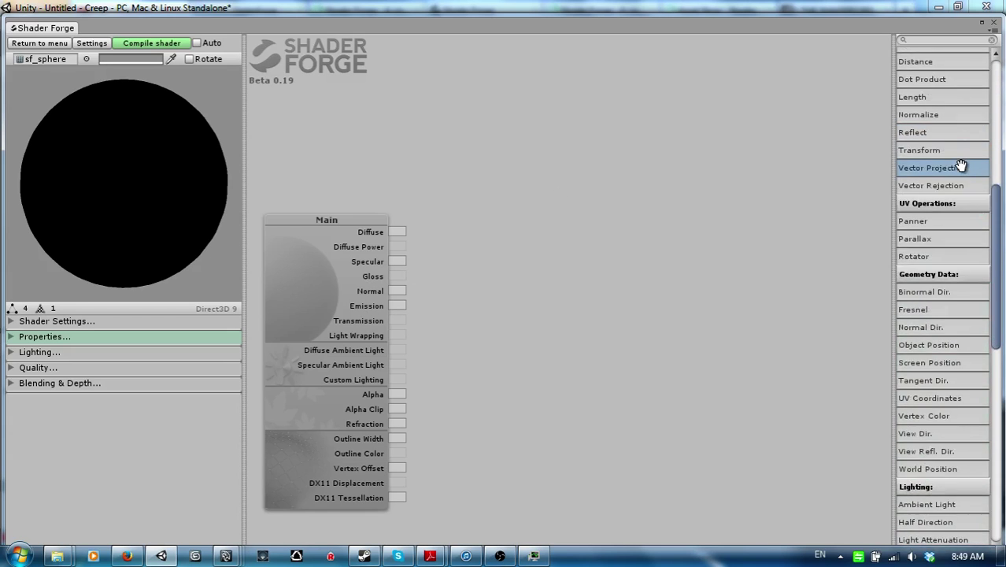
{"action": "scroll", "coordinate": [952, 234], "scroll_direction": "up", "scroll_amount": 5}
Step: Add a Desaturate node to the graph, then delete it so only Main remains
{"action": "left_click_drag", "start_coordinate": [921, 209], "coordinate": [630, 342]}
{"action": "left_click", "coordinate": [639, 351]}
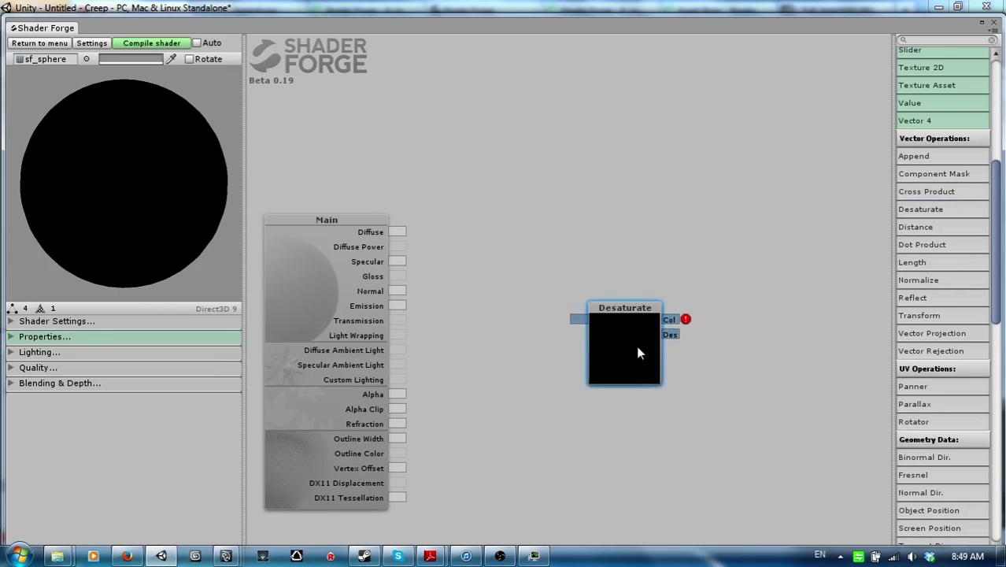
{"action": "key", "text": "Delete"}
{"action": "scroll", "coordinate": [957, 236], "scroll_direction": "up", "scroll_amount": 6}
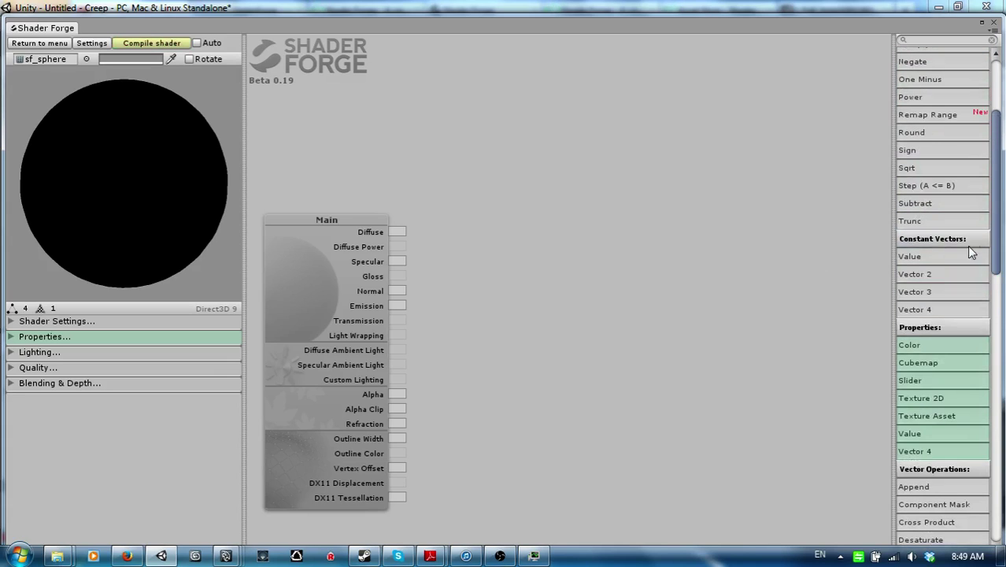
{"action": "scroll", "coordinate": [951, 277], "scroll_direction": "down", "scroll_amount": 3}
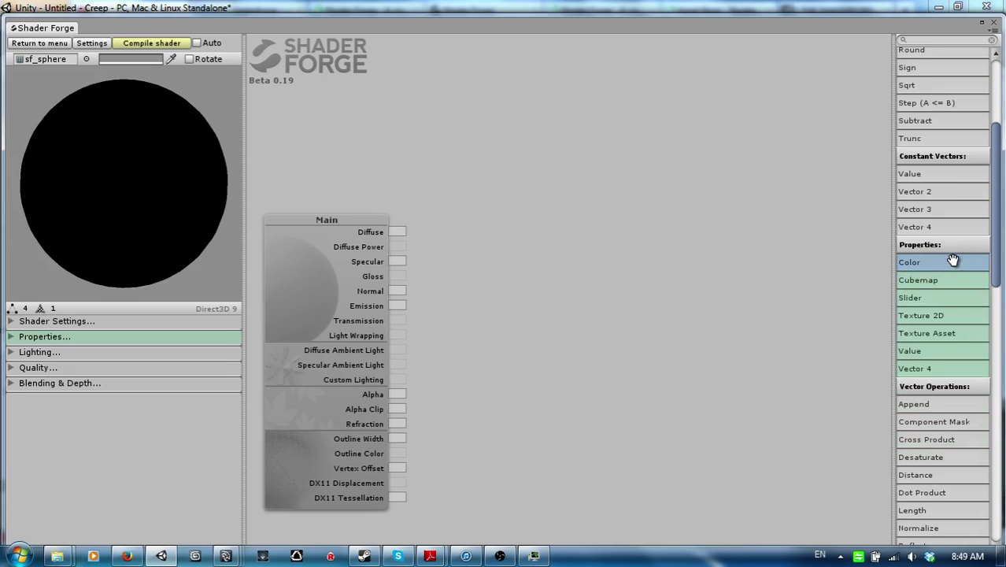
Step: Add a Color property node, node_3, beside Main and stretch the editor to fill the screen
{"action": "left_click_drag", "start_coordinate": [932, 262], "coordinate": [604, 304]}
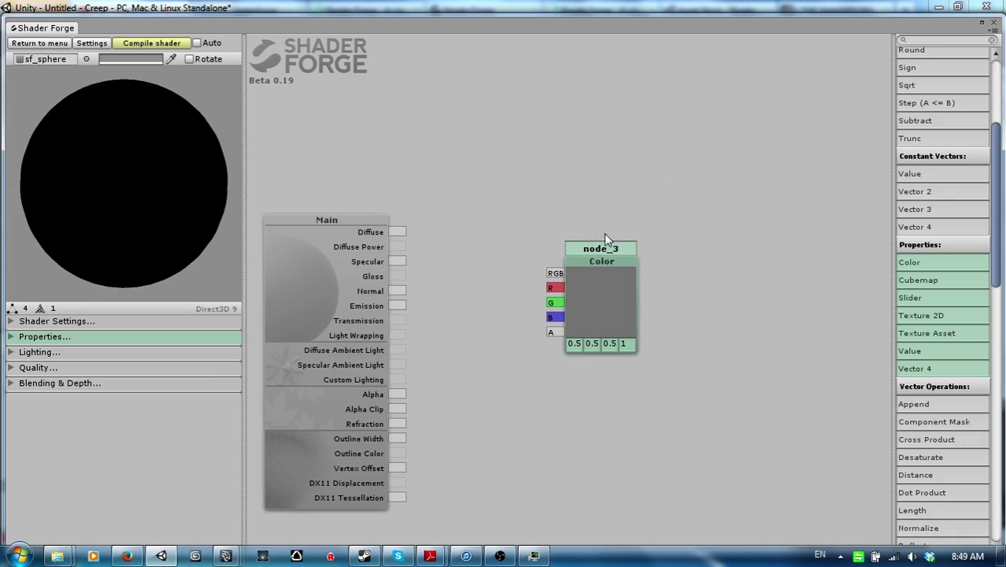
{"action": "double_click", "coordinate": [790, 29]}
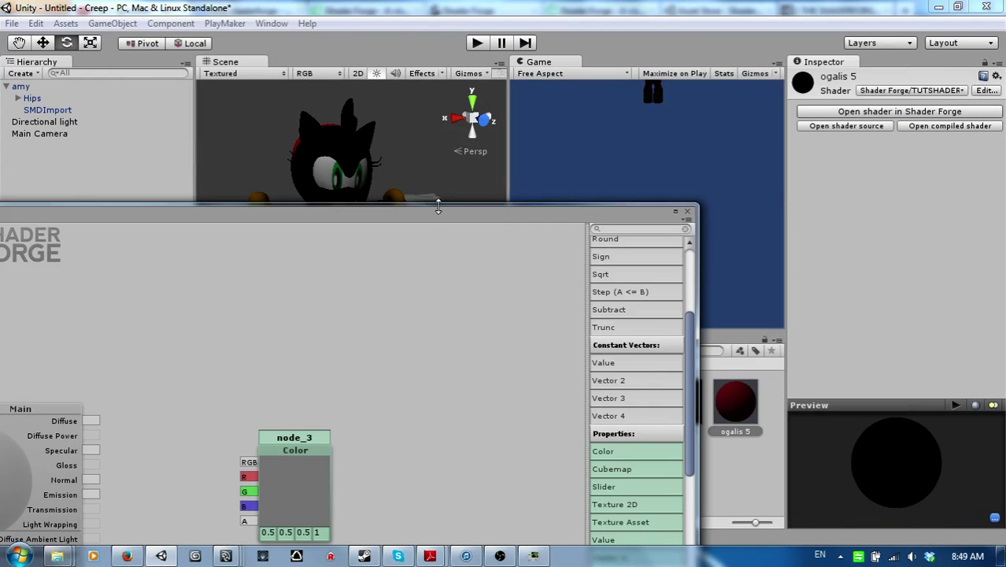
{"action": "left_click_drag", "start_coordinate": [414, 218], "coordinate": [708, 4]}
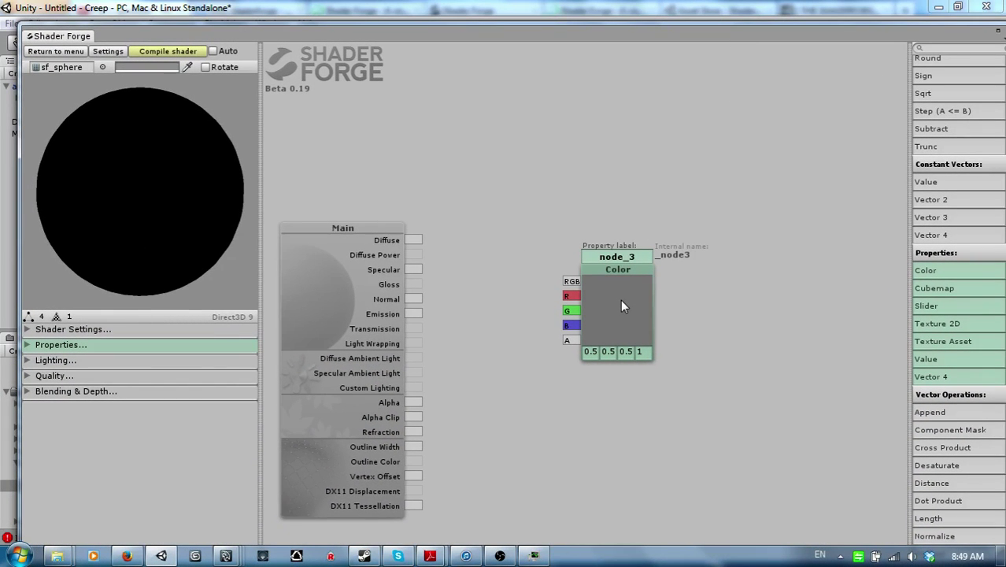
Step: Enlarge the node editor and relabel the node_3 property as ColourDiffuse
{"action": "left_click_drag", "start_coordinate": [563, 35], "coordinate": [410, 132]}
{"action": "left_click_drag", "start_coordinate": [473, 131], "coordinate": [677, 16]}
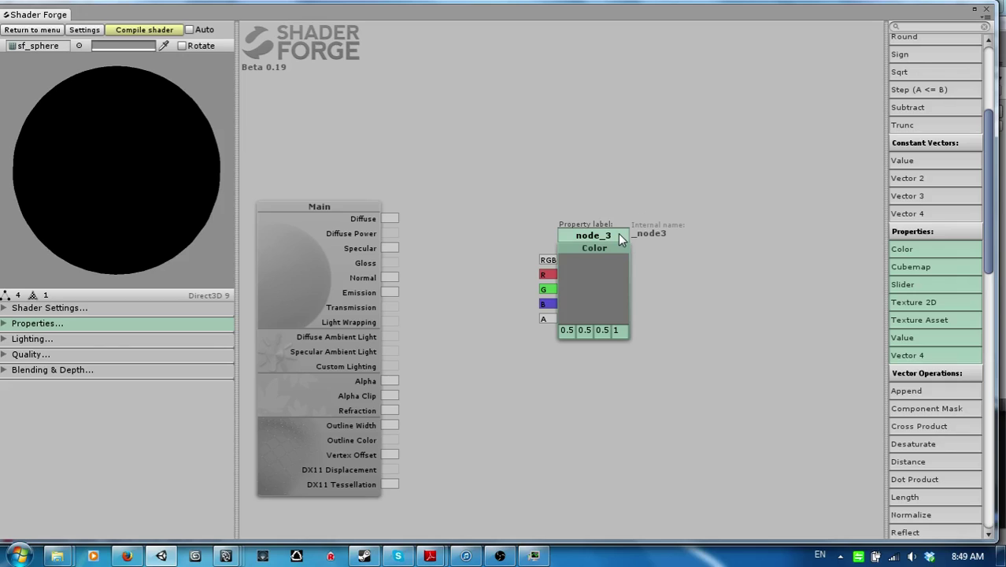
{"action": "left_click_drag", "start_coordinate": [622, 236], "coordinate": [548, 229]}
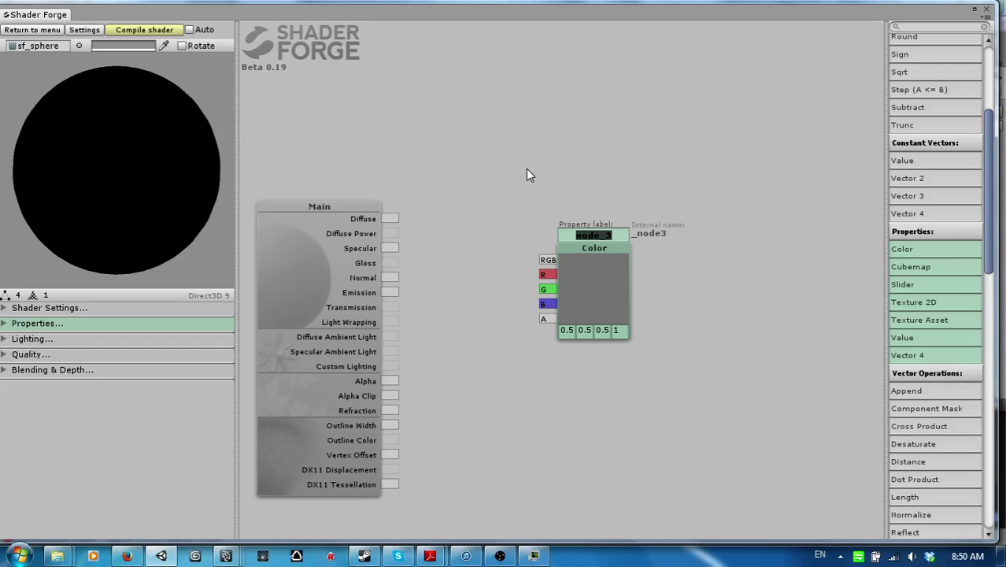
{"action": "type", "text": "ColourDiffuse"}
{"action": "key", "text": "Return"}
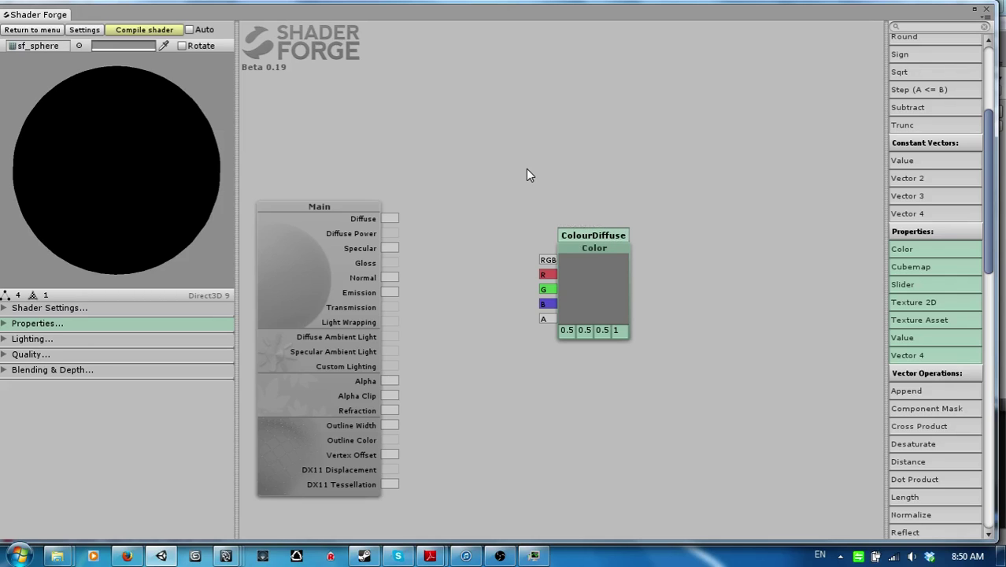
Step: Nudge the ColourDiffuse node up, then move Shader Forge aside to show the ogalis 5 material in Unity
{"action": "left_click_drag", "start_coordinate": [598, 249], "coordinate": [393, 220]}
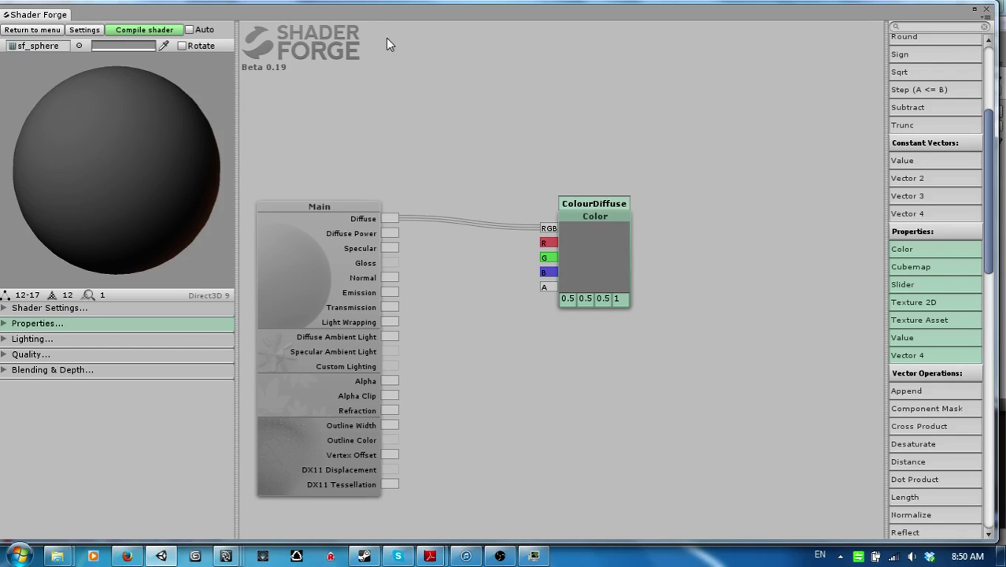
{"action": "left_click_drag", "start_coordinate": [389, 16], "coordinate": [236, 508]}
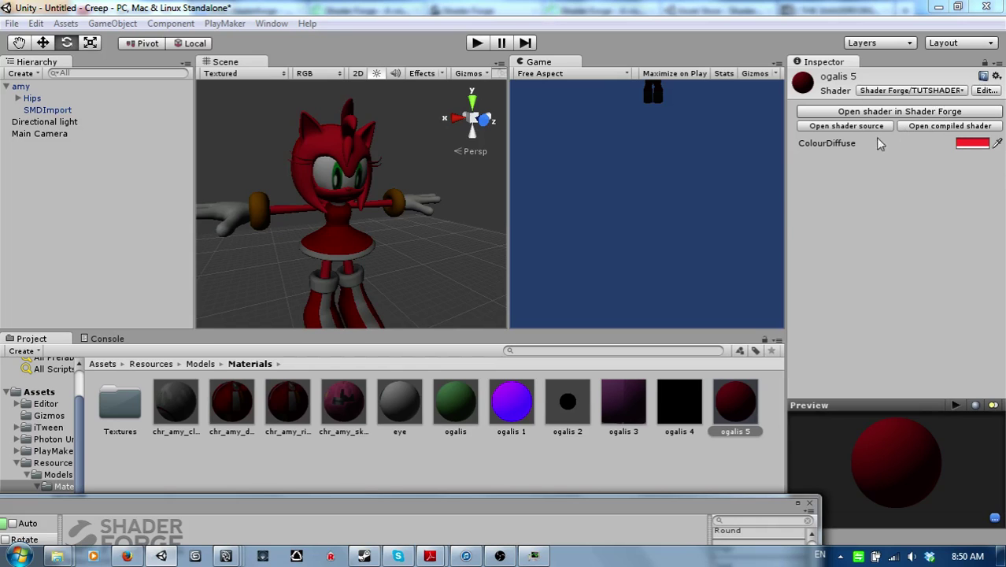
Step: Set the ogalis 5 material's ColourDiffuse to blue (50, 0, 249) in the Inspector
{"action": "left_click", "coordinate": [973, 144]}
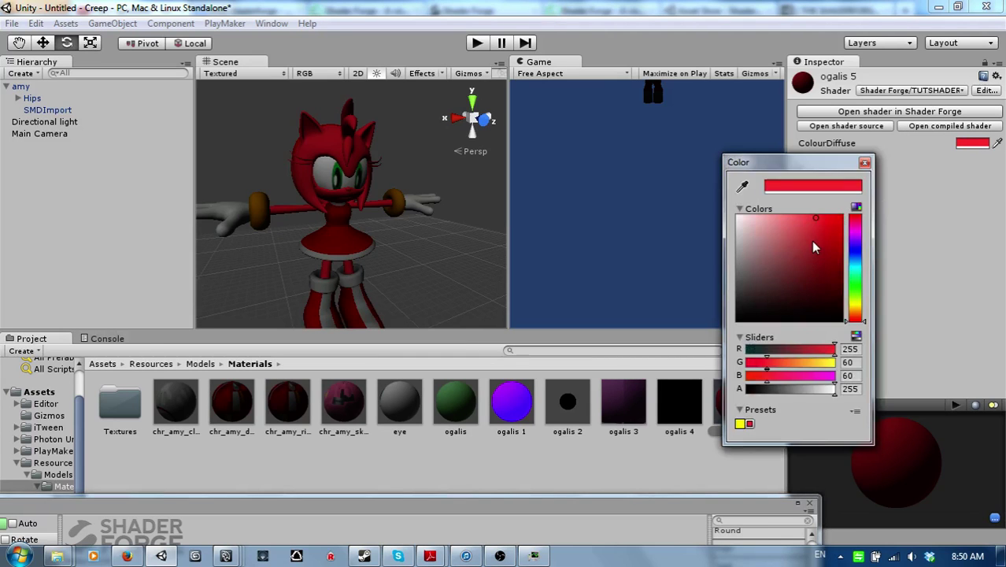
{"action": "left_click", "coordinate": [798, 229]}
{"action": "left_click_drag", "start_coordinate": [797, 229], "coordinate": [859, 248]}
{"action": "left_click", "coordinate": [856, 228]}
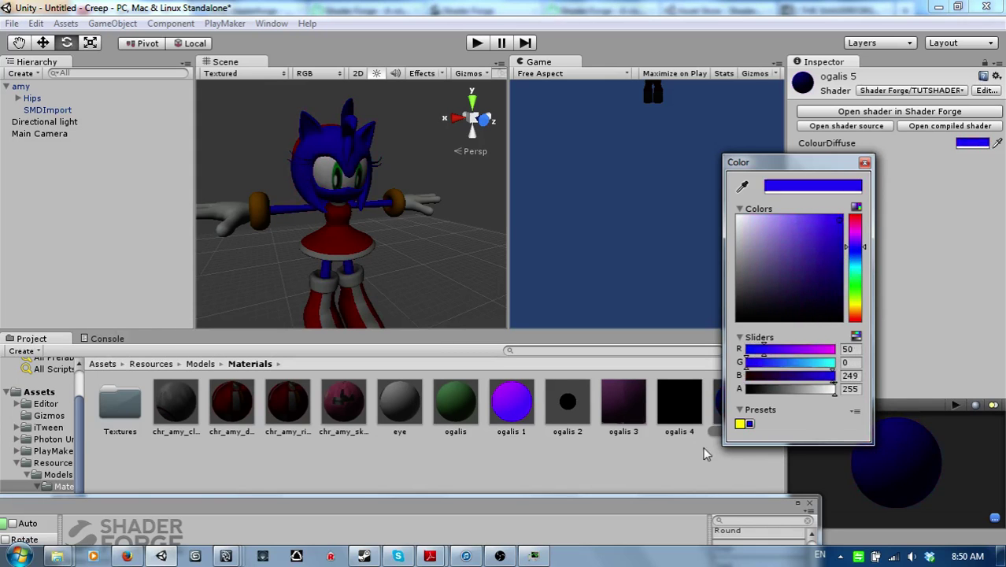
{"action": "left_click", "coordinate": [682, 506]}
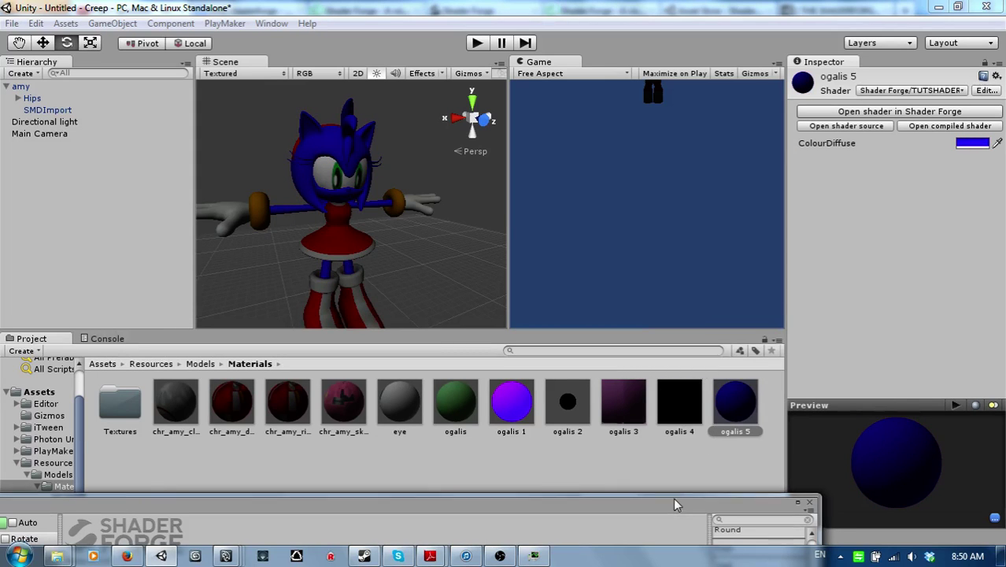
Step: Bring Shader Forge back and set the ColourDiffuse node's default to dark red (174, 29, 29)
{"action": "left_click_drag", "start_coordinate": [675, 501], "coordinate": [884, 20]}
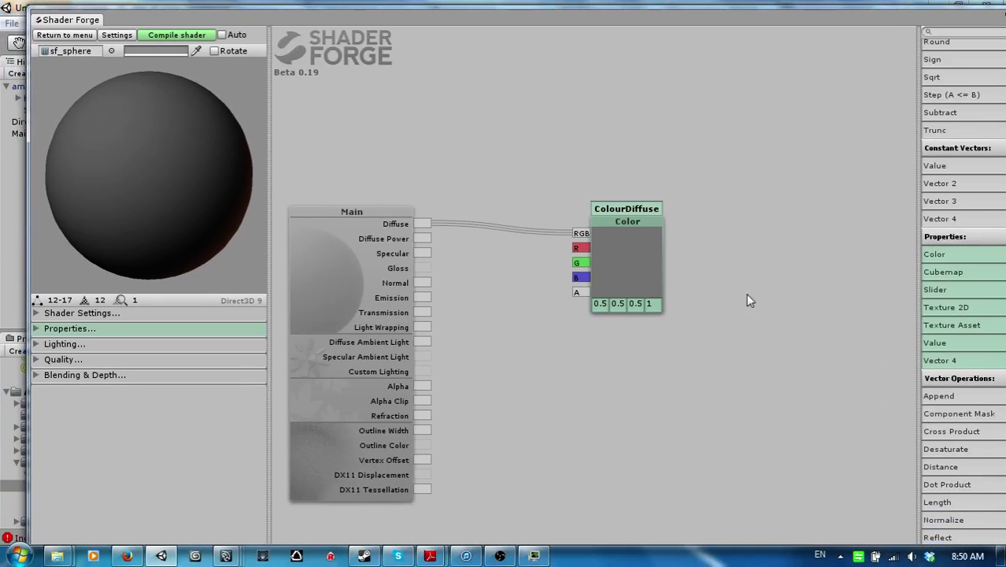
{"action": "left_click", "coordinate": [649, 304]}
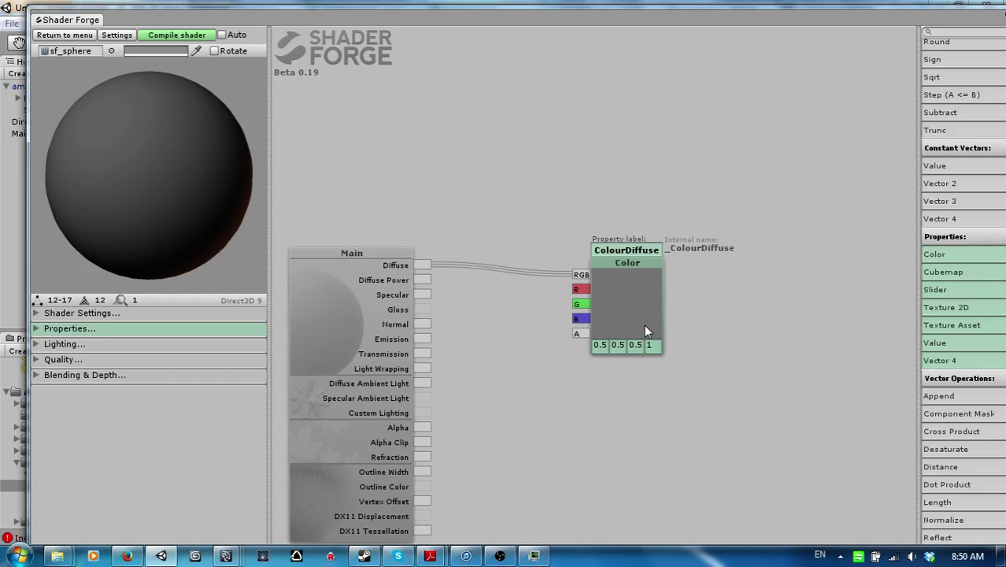
{"action": "left_click", "coordinate": [642, 326]}
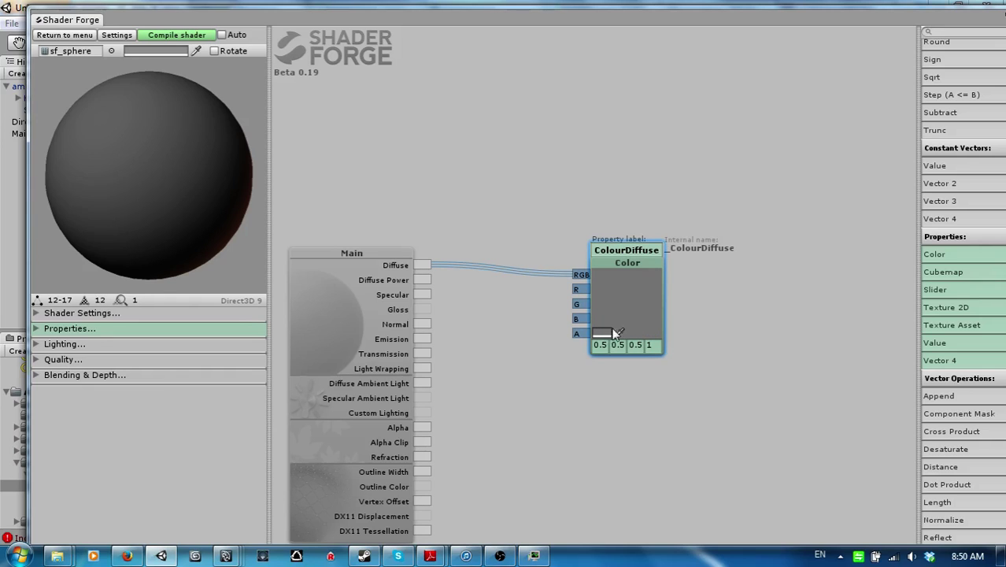
{"action": "left_click", "coordinate": [602, 334]}
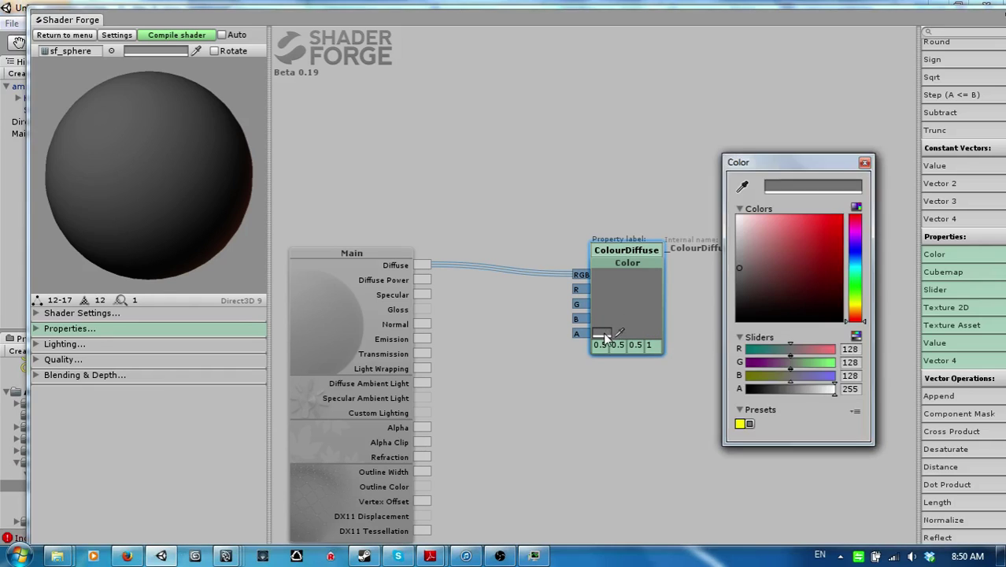
{"action": "left_click_drag", "start_coordinate": [771, 288], "coordinate": [821, 250]}
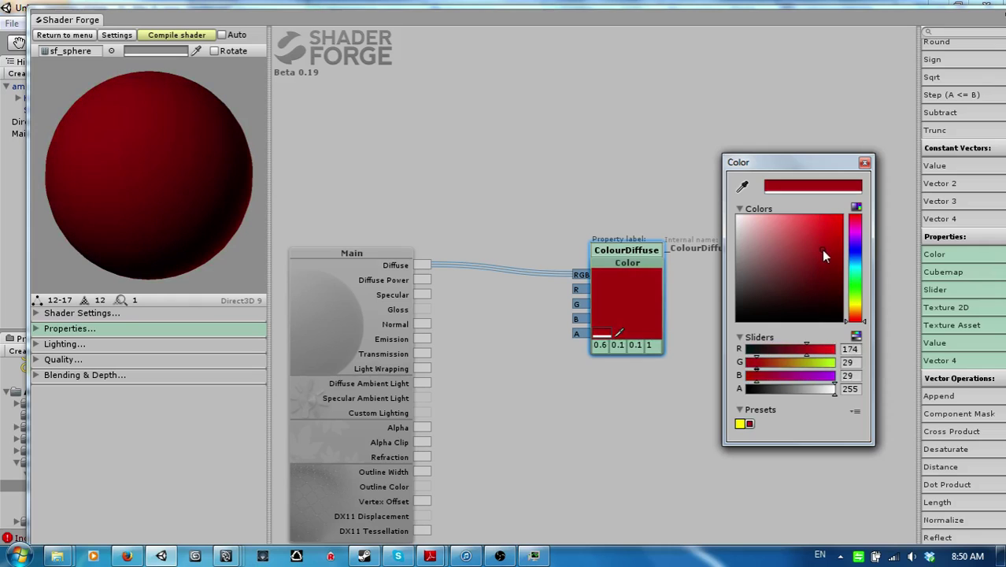
{"action": "left_click", "coordinate": [680, 195]}
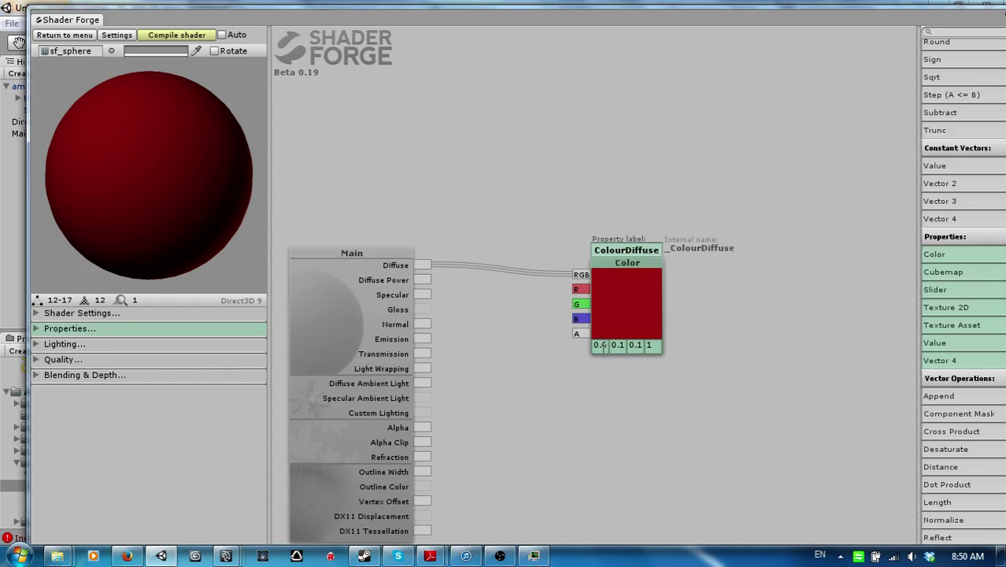
Step: Enter 1 in the ColourDiffuse red channel and commit it
{"action": "left_click", "coordinate": [601, 346]}
{"action": "type", "text": "1"}
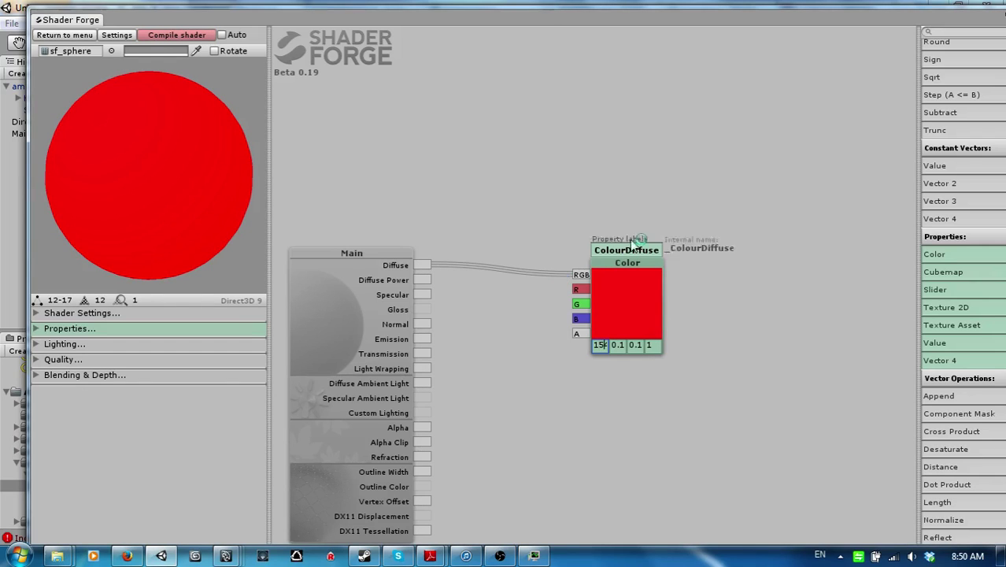
{"action": "type", "text": "5"}
{"action": "key", "text": "BackSpace"}
{"action": "type", "text": "8"}
{"action": "key", "text": "BackSpace"}
{"action": "left_click", "coordinate": [660, 374]}
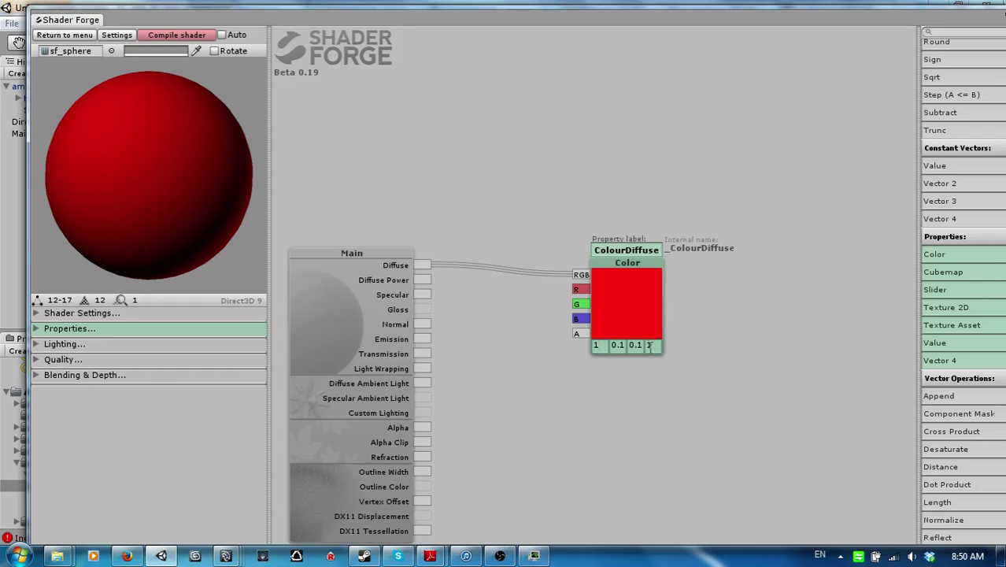
Step: Leave green unchanged and re-enter 1 for red, so the node reads 1, 0.1, 0.1, 1
{"action": "left_click", "coordinate": [616, 346]}
{"action": "key", "text": "BackSpace"}
{"action": "left_click", "coordinate": [600, 345]}
{"action": "left_click", "coordinate": [634, 444]}
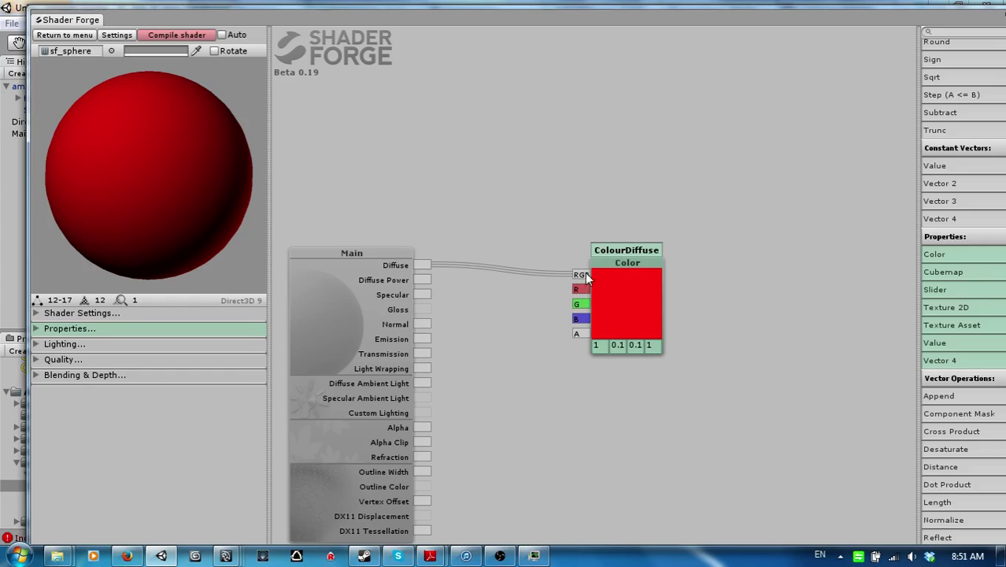
{"action": "left_click", "coordinate": [598, 345]}
{"action": "type", "text": "4"}
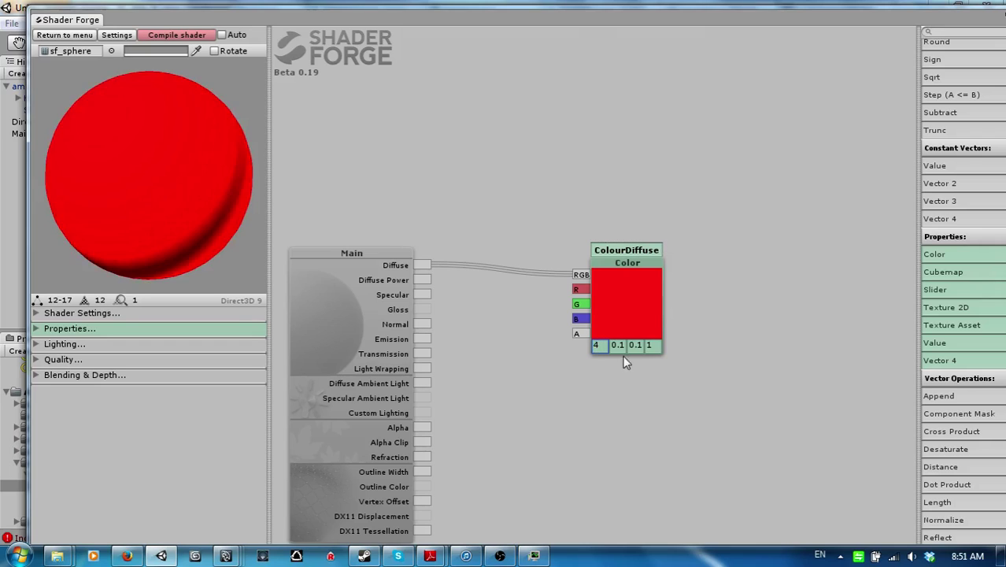
{"action": "key", "text": "BackSpace"}
{"action": "type", "text": "1"}
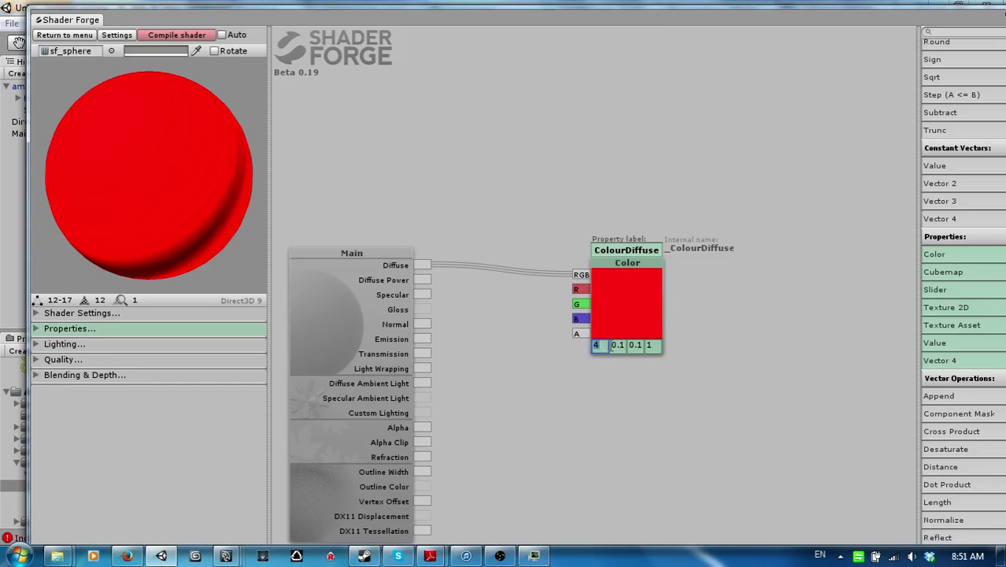
{"action": "left_click", "coordinate": [750, 254]}
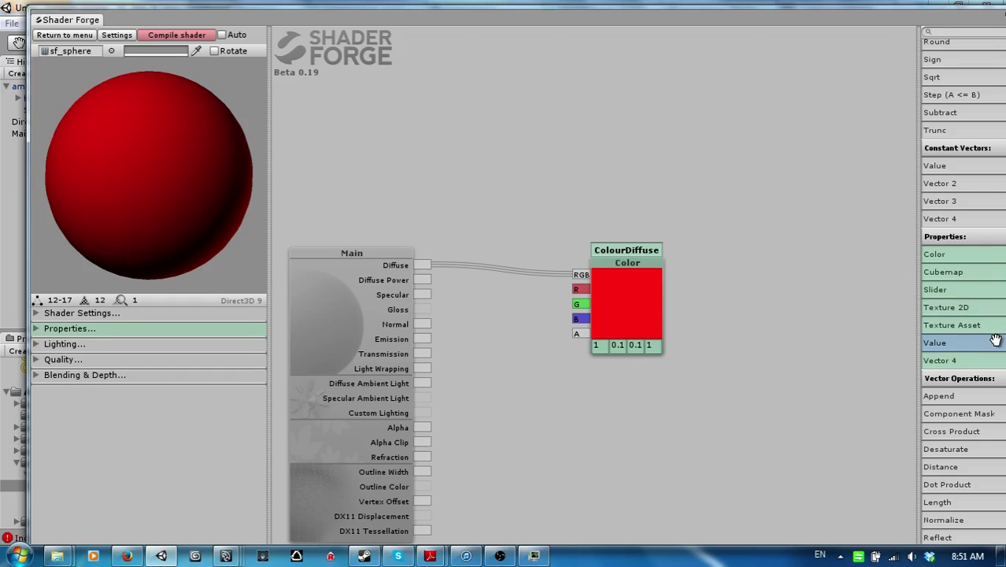
Step: Add a Subtract node next to ColourDiffuse and wire ColourDiffuse's RGB into its A input
{"action": "scroll", "coordinate": [982, 375], "scroll_direction": "up", "scroll_amount": 10}
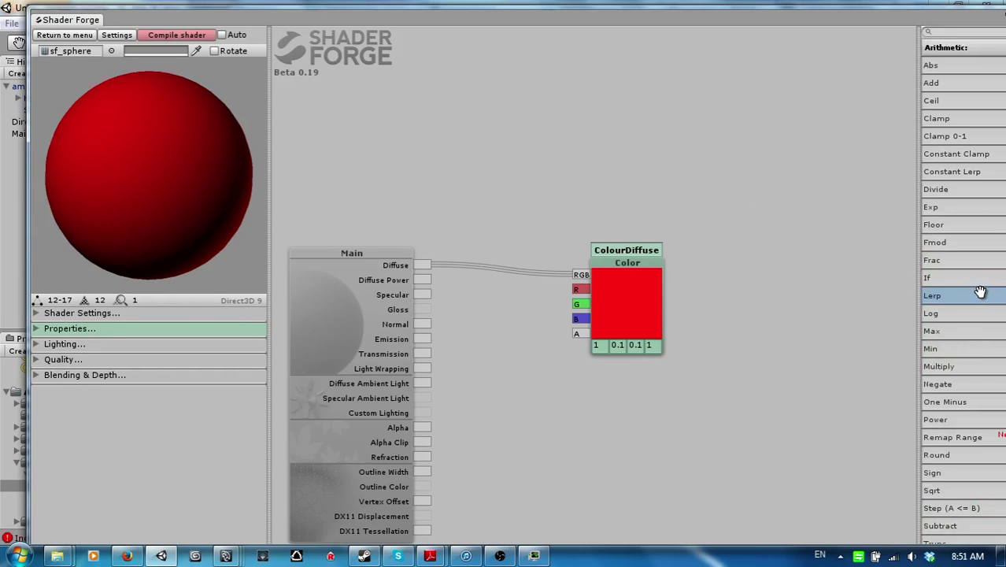
{"action": "scroll", "coordinate": [982, 375], "scroll_direction": "down", "scroll_amount": 4}
{"action": "left_click_drag", "start_coordinate": [970, 360], "coordinate": [522, 332]}
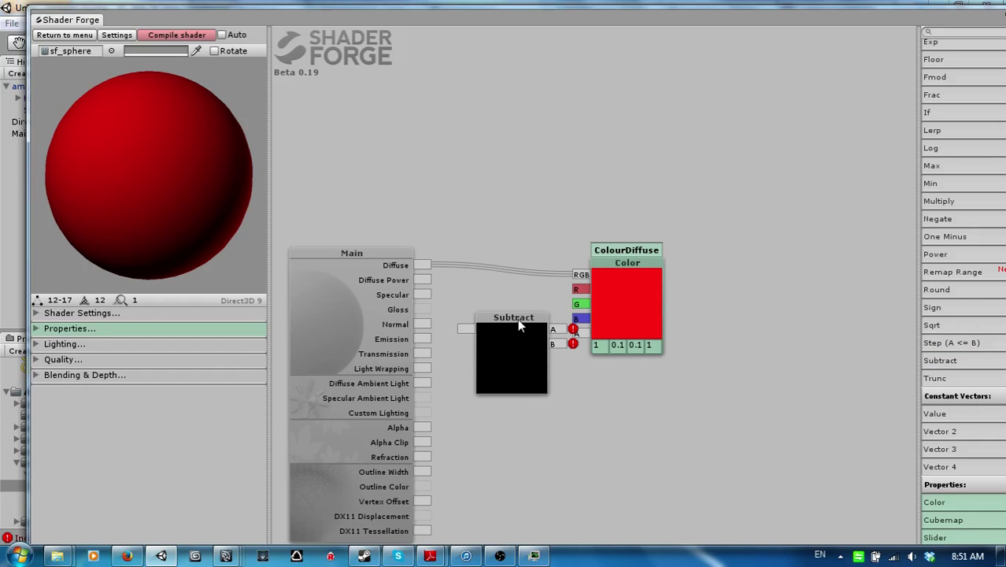
{"action": "left_click", "coordinate": [520, 325]}
{"action": "left_click", "coordinate": [618, 271], "text": "shift"}
{"action": "left_click_drag", "start_coordinate": [618, 271], "coordinate": [790, 233]}
{"action": "left_click_drag", "start_coordinate": [655, 283], "coordinate": [653, 230]}
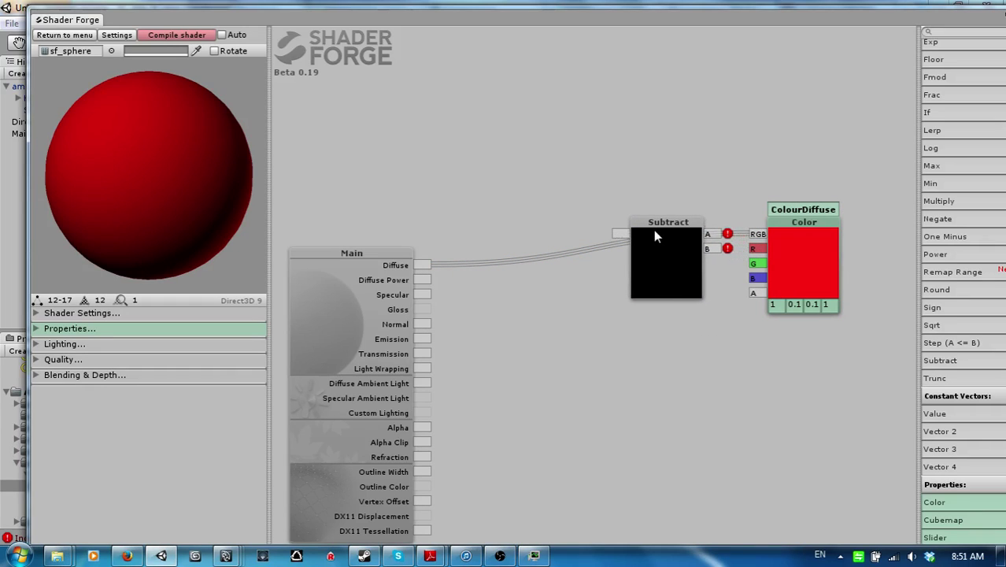
{"action": "left_click_drag", "start_coordinate": [757, 234], "coordinate": [716, 237]}
Step: Add a grey Color node (node_5) into Subtract's B and feed Subtract into Main's Diffuse
{"action": "scroll", "coordinate": [969, 377], "scroll_direction": "down", "scroll_amount": 7}
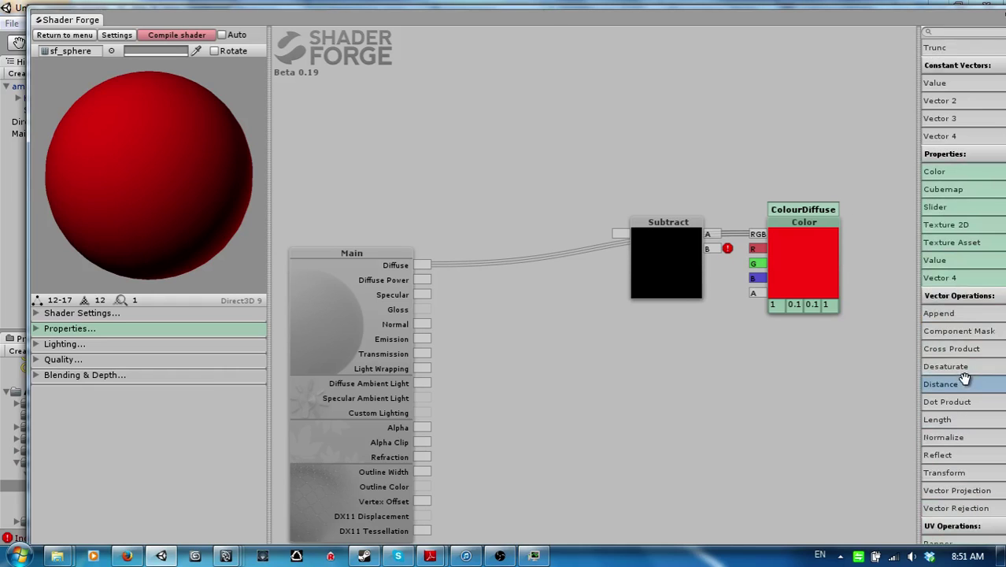
{"action": "left_click_drag", "start_coordinate": [954, 172], "coordinate": [713, 251]}
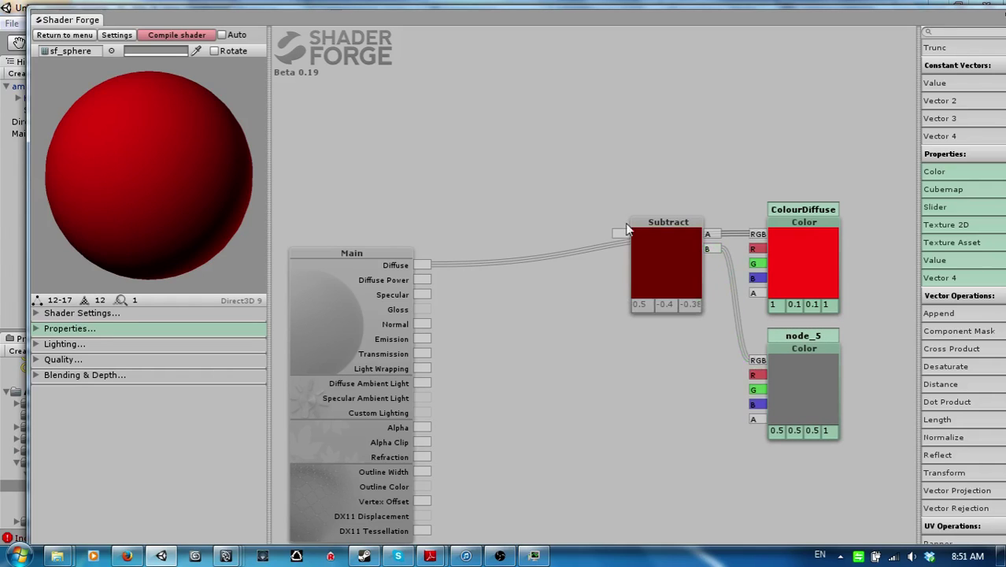
{"action": "left_click_drag", "start_coordinate": [618, 233], "coordinate": [620, 233]}
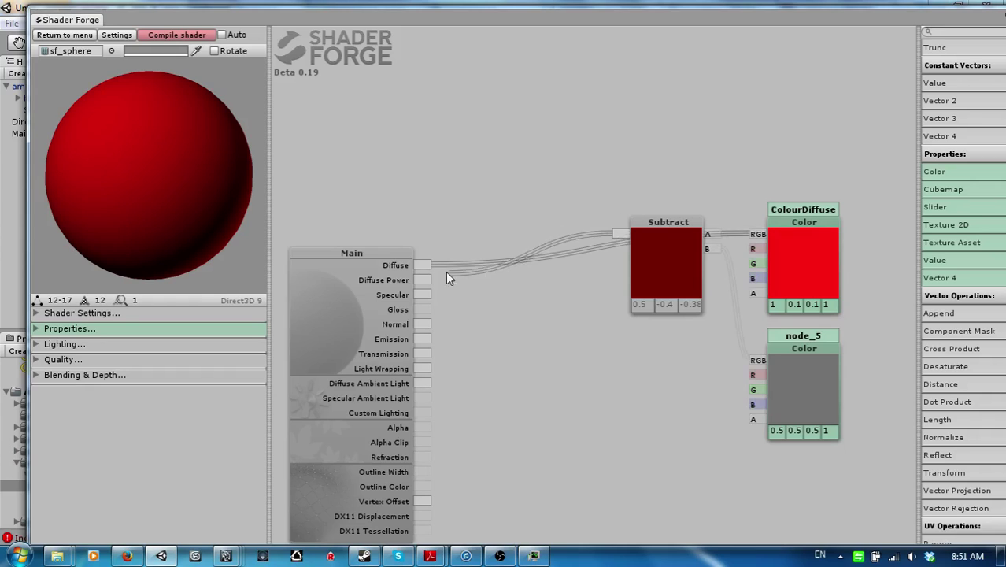
Step: Rename node_5 to 'substractingcolor', recompile the shader, and move Shader Forge aside to show Unity
{"action": "left_click", "coordinate": [189, 36]}
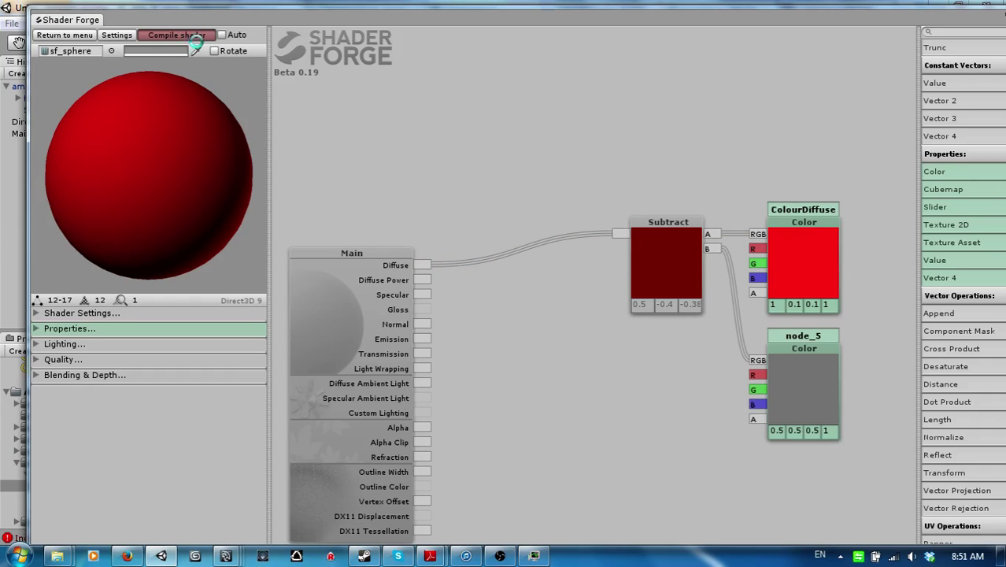
{"action": "left_click", "coordinate": [829, 334]}
{"action": "type", "text": "subs"}
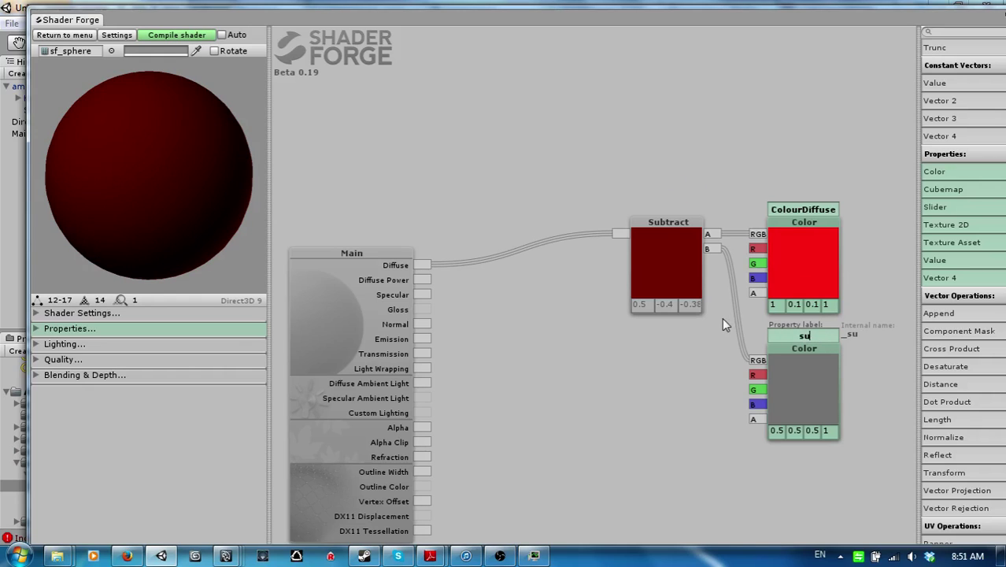
{"action": "type", "text": "tractingco"}
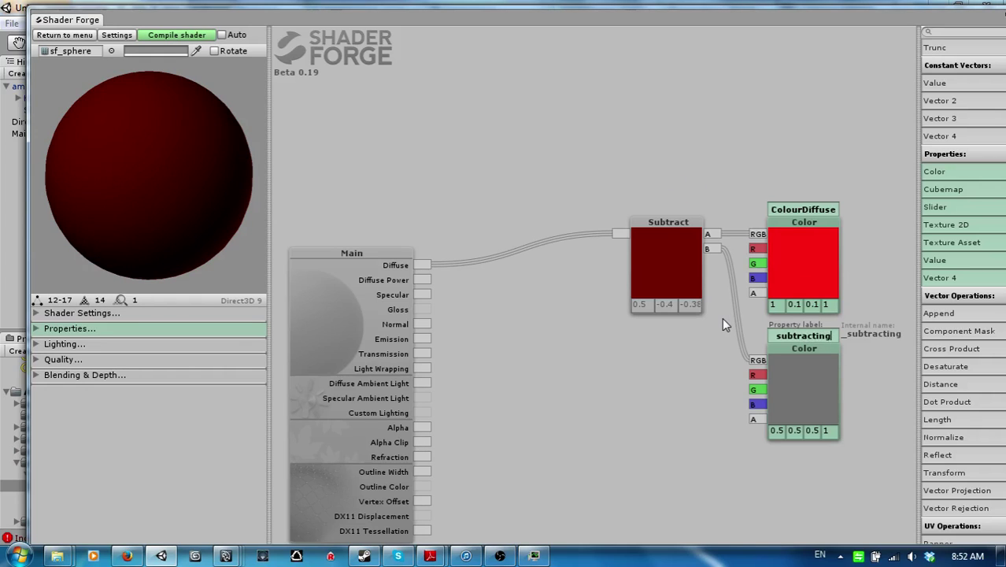
{"action": "type", "text": "lor"}
{"action": "left_click", "coordinate": [722, 317]}
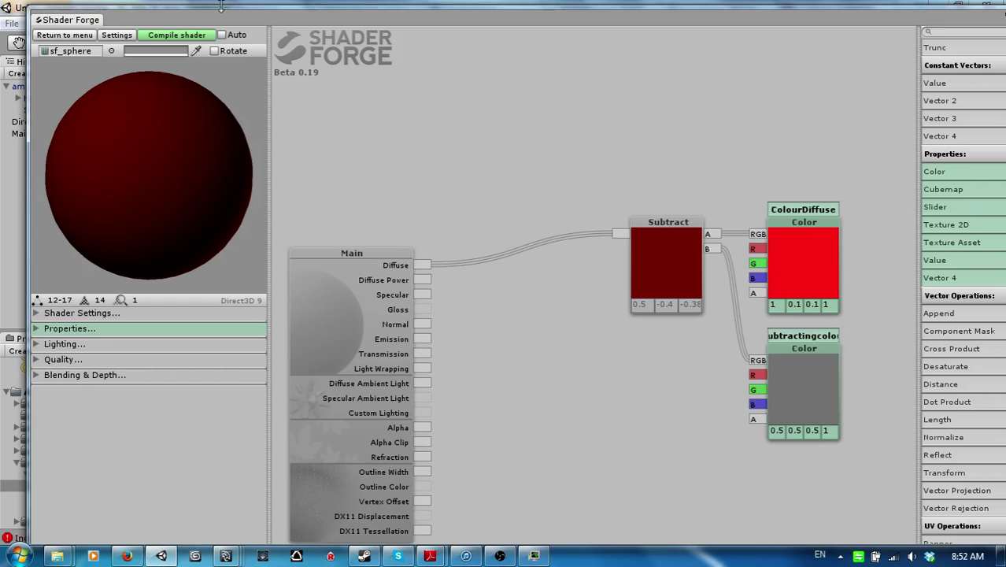
{"action": "left_click", "coordinate": [209, 35]}
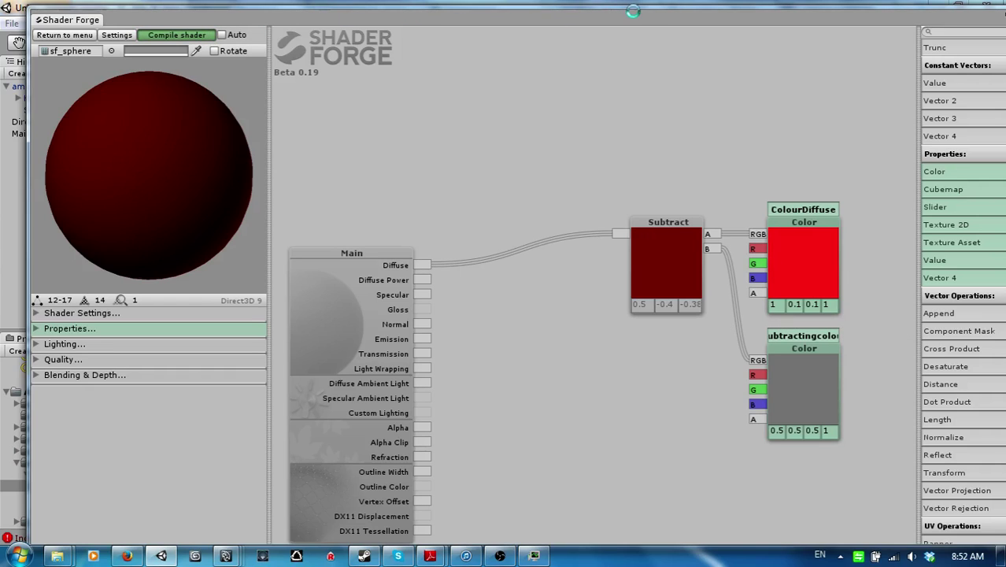
{"action": "left_click_drag", "start_coordinate": [667, 29], "coordinate": [445, 344]}
Step: Set the material's subtractingcolour to bright yellow in the Inspector
{"action": "left_click", "coordinate": [972, 156]}
{"action": "left_click_drag", "start_coordinate": [799, 234], "coordinate": [862, 297]}
{"action": "left_click_drag", "start_coordinate": [795, 236], "coordinate": [759, 252]}
{"action": "left_click", "coordinate": [855, 245]}
{"action": "left_click", "coordinate": [860, 293]}
{"action": "left_click_drag", "start_coordinate": [860, 298], "coordinate": [861, 304]}
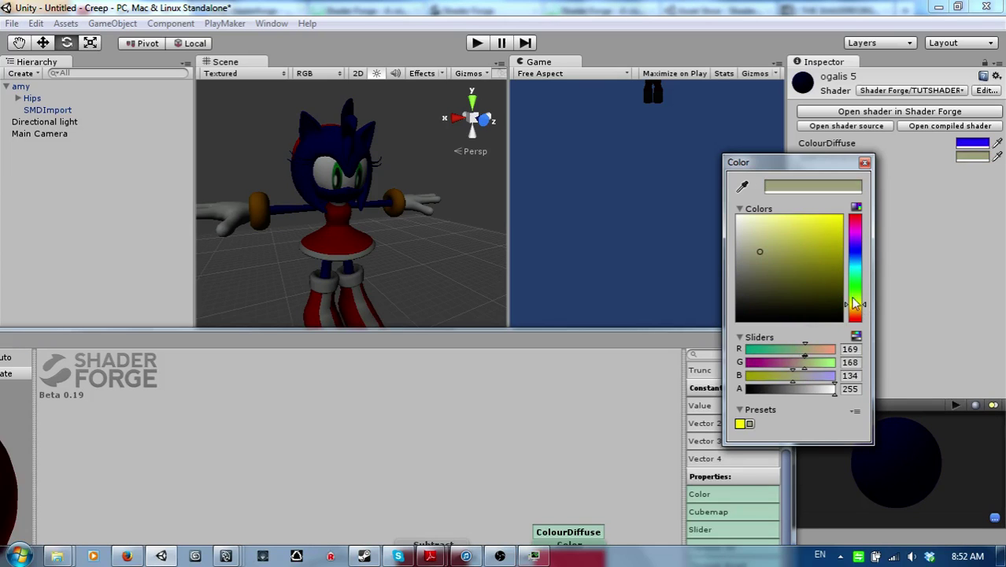
{"action": "mouse_move", "coordinate": [779, 251]}
{"action": "left_mouse_down"}
{"action": "mouse_move", "coordinate": [823, 226]}
{"action": "mouse_move", "coordinate": [767, 263]}
{"action": "mouse_move", "coordinate": [888, 201]}
{"action": "left_mouse_up"}
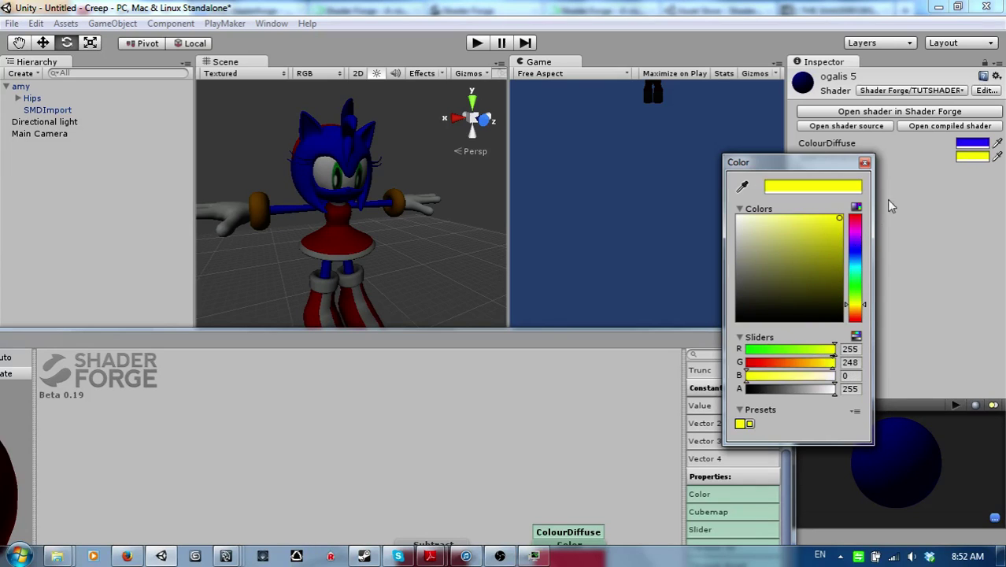
Step: Set ColourDiffuse to pinkish red (251, 9, 84) and bring Shader Forge back full screen
{"action": "left_click", "coordinate": [962, 145]}
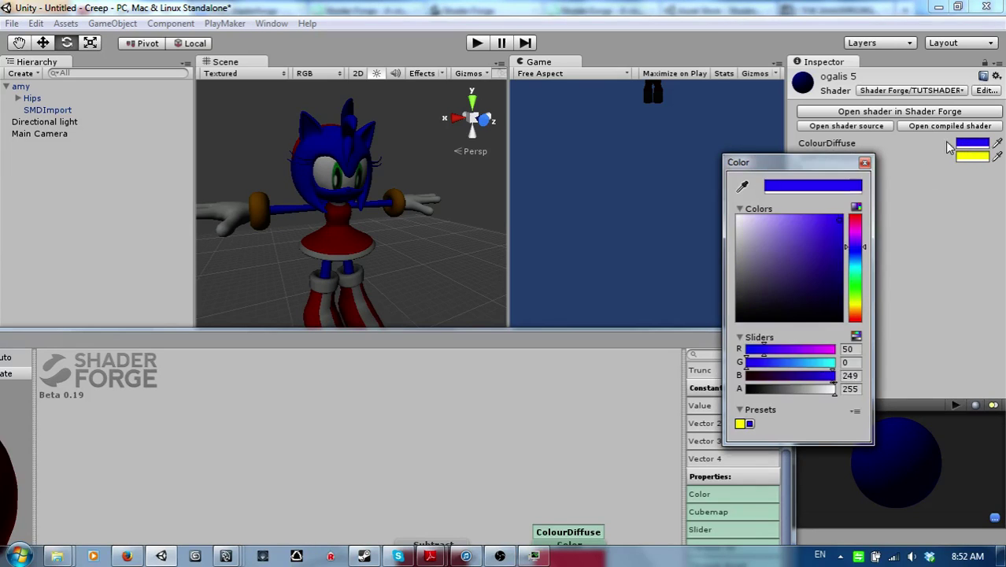
{"action": "left_click", "coordinate": [855, 222]}
{"action": "left_click", "coordinate": [813, 263]}
{"action": "mouse_move", "coordinate": [813, 266]}
{"action": "left_mouse_down"}
{"action": "mouse_move", "coordinate": [738, 260]}
{"action": "mouse_move", "coordinate": [779, 252]}
{"action": "mouse_move", "coordinate": [740, 270]}
{"action": "mouse_move", "coordinate": [789, 233]}
{"action": "mouse_move", "coordinate": [839, 226]}
{"action": "left_mouse_up"}
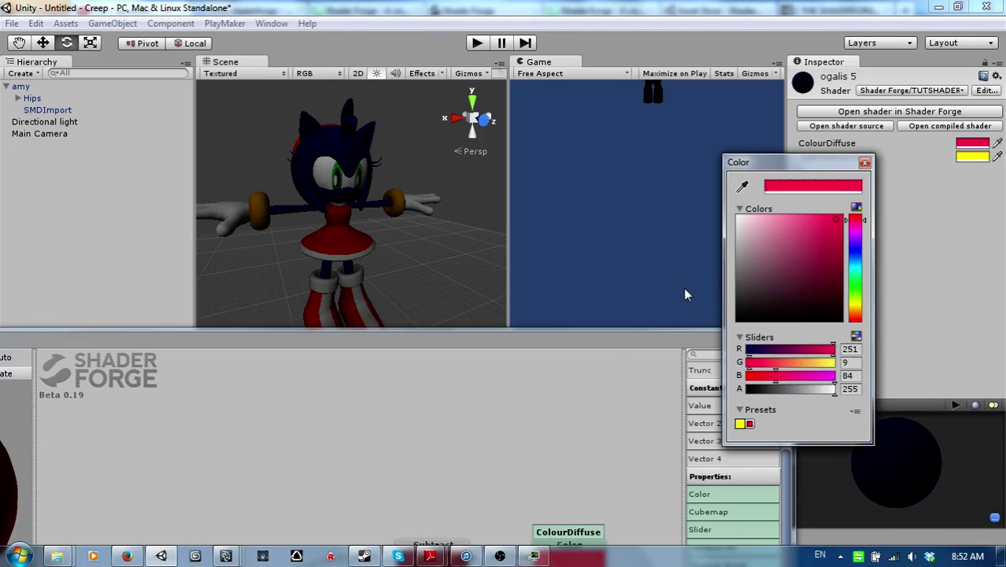
{"action": "left_click", "coordinate": [685, 290]}
{"action": "double_click", "coordinate": [610, 337]}
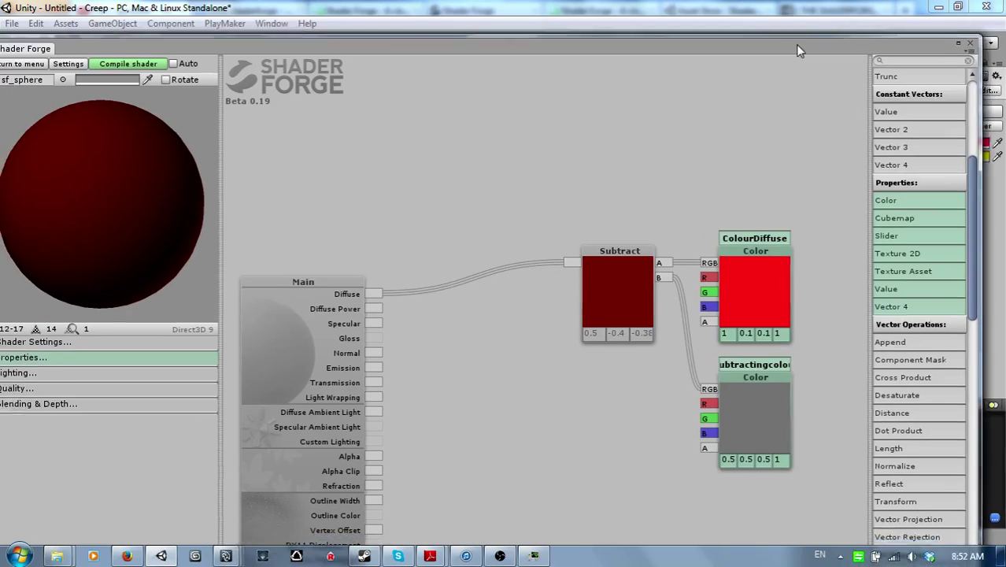
Step: Place an Add node from the Arithmetic category on the canvas above the Subtract node
{"action": "scroll", "coordinate": [938, 189], "scroll_direction": "up", "scroll_amount": 10}
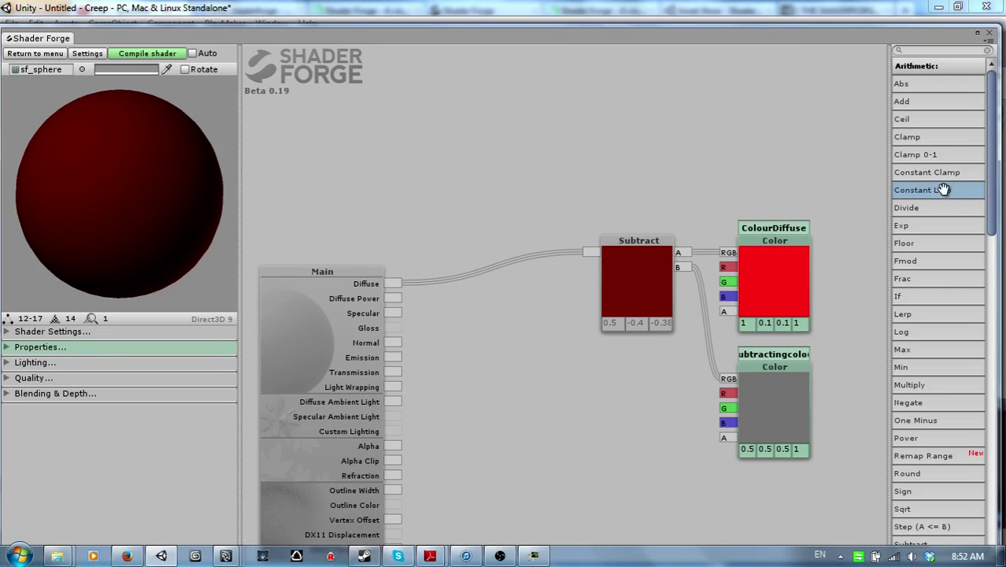
{"action": "left_click_drag", "start_coordinate": [925, 101], "coordinate": [561, 160]}
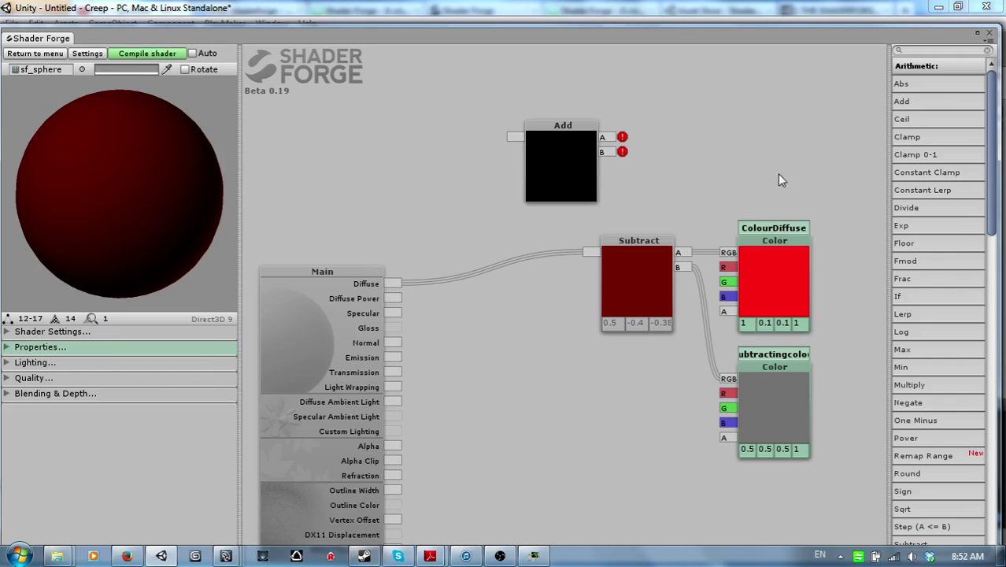
{"action": "scroll", "coordinate": [933, 237], "scroll_direction": "down", "scroll_amount": 8}
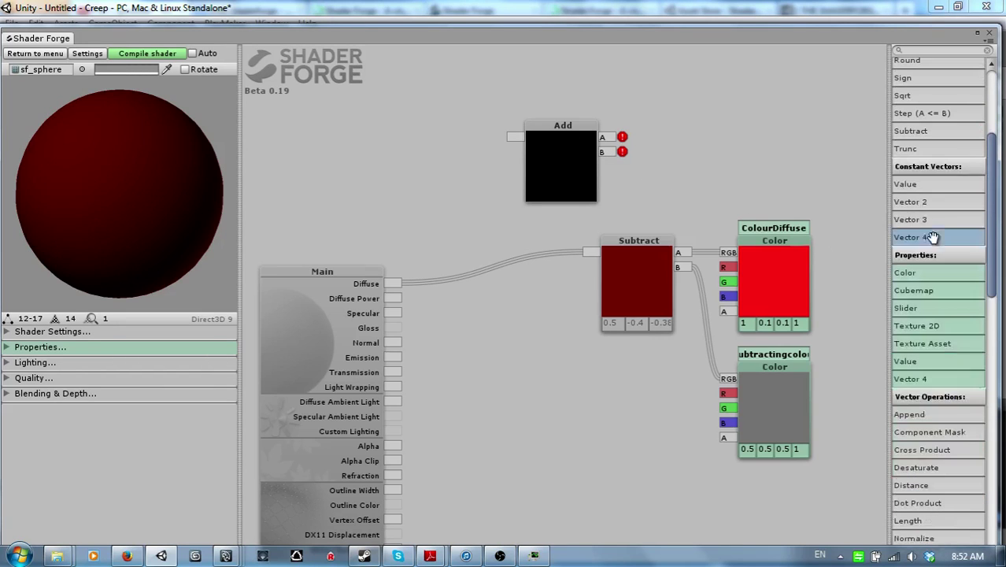
{"action": "scroll", "coordinate": [935, 219], "scroll_direction": "down", "scroll_amount": 5}
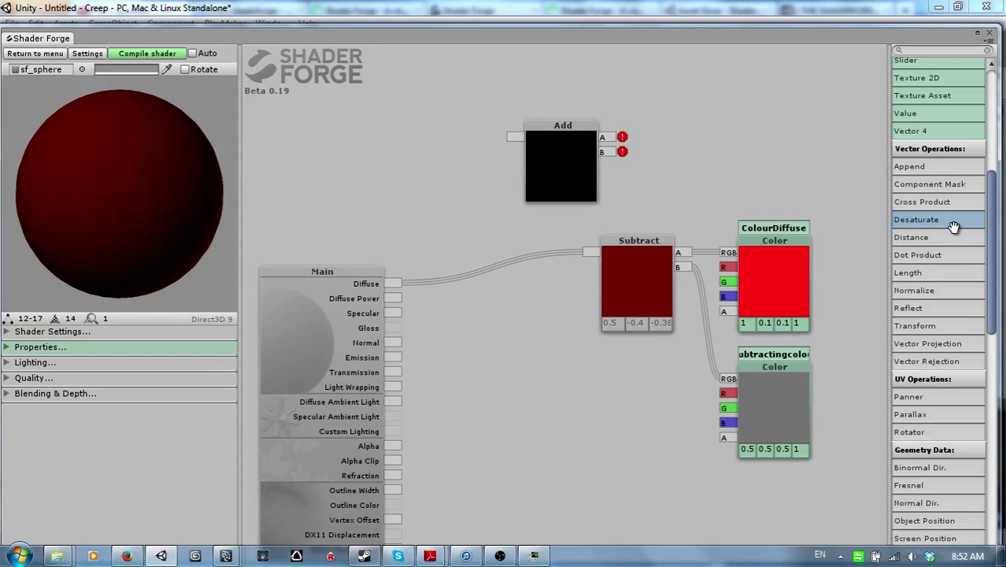
{"action": "scroll", "coordinate": [953, 227], "scroll_direction": "down", "scroll_amount": 3}
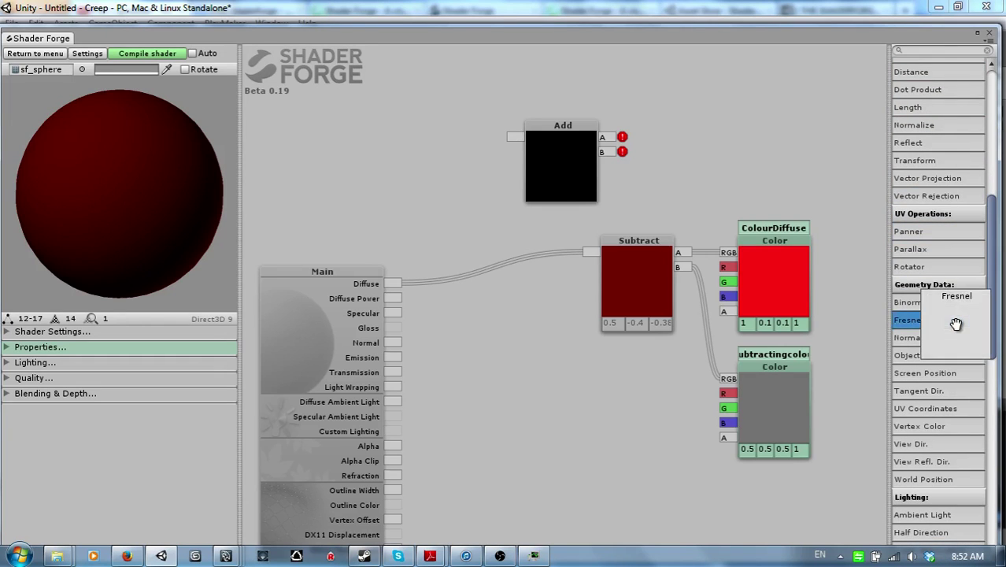
Step: Add a Fresnel node to the right of the Add node and line the two up
{"action": "left_click_drag", "start_coordinate": [955, 323], "coordinate": [740, 130]}
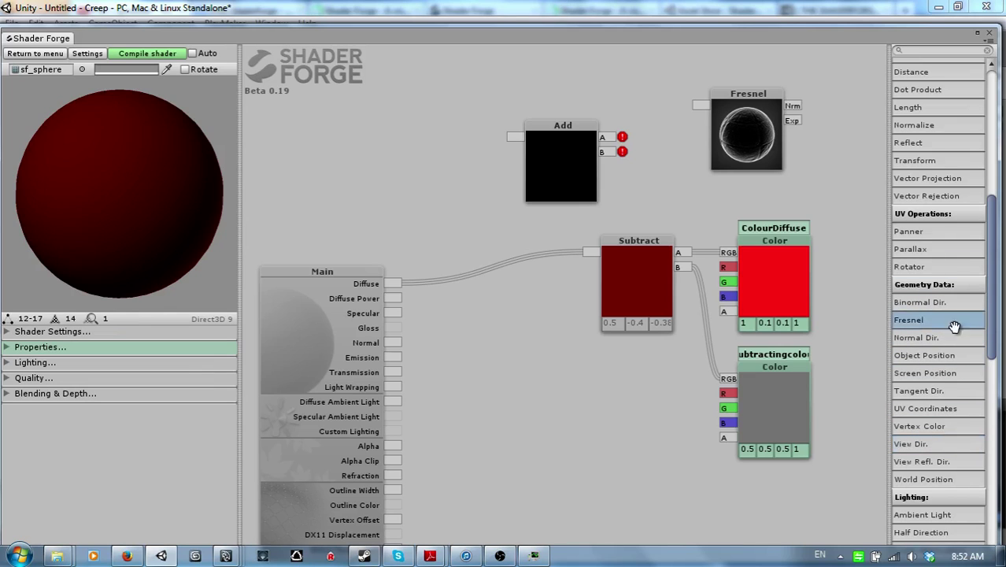
{"action": "left_click_drag", "start_coordinate": [811, 133], "coordinate": [799, 244]}
{"action": "left_click_drag", "start_coordinate": [691, 213], "coordinate": [719, 240]}
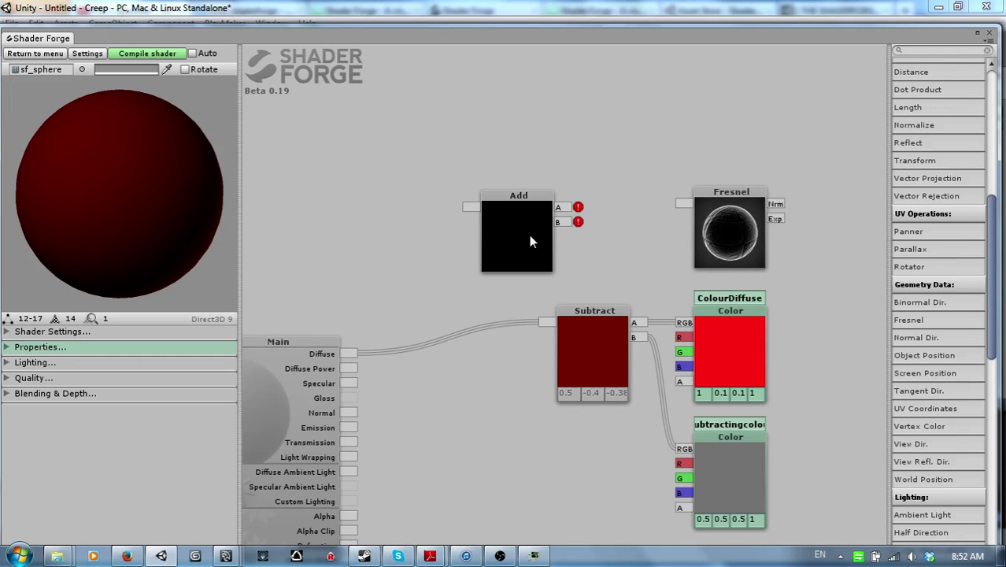
{"action": "left_click_drag", "start_coordinate": [529, 241], "coordinate": [603, 233]}
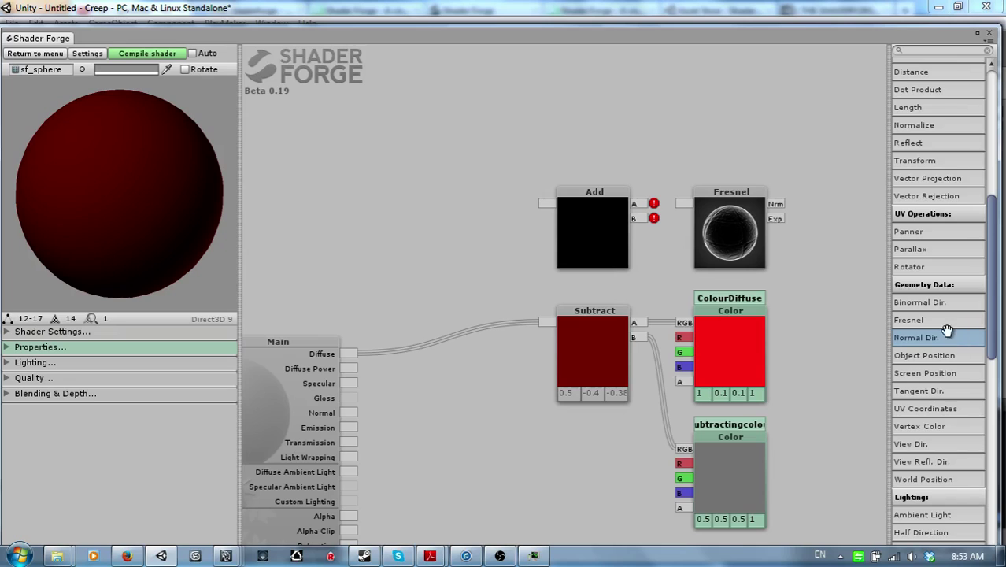
Step: Add a Normal Dir. node and wire it into Fresnel's Nrm input
{"action": "left_click_drag", "start_coordinate": [948, 334], "coordinate": [839, 354]}
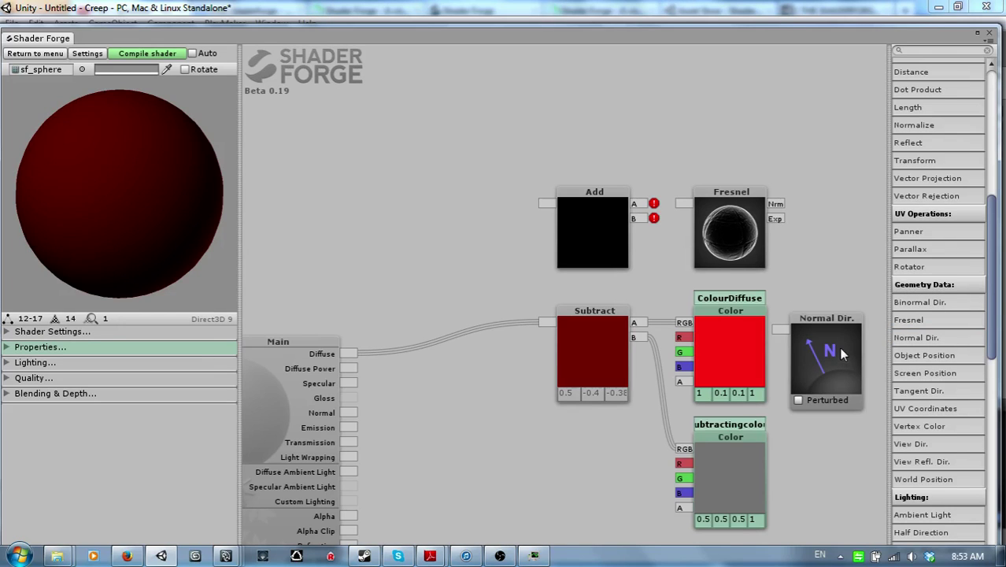
{"action": "left_click_drag", "start_coordinate": [828, 261], "coordinate": [696, 275]}
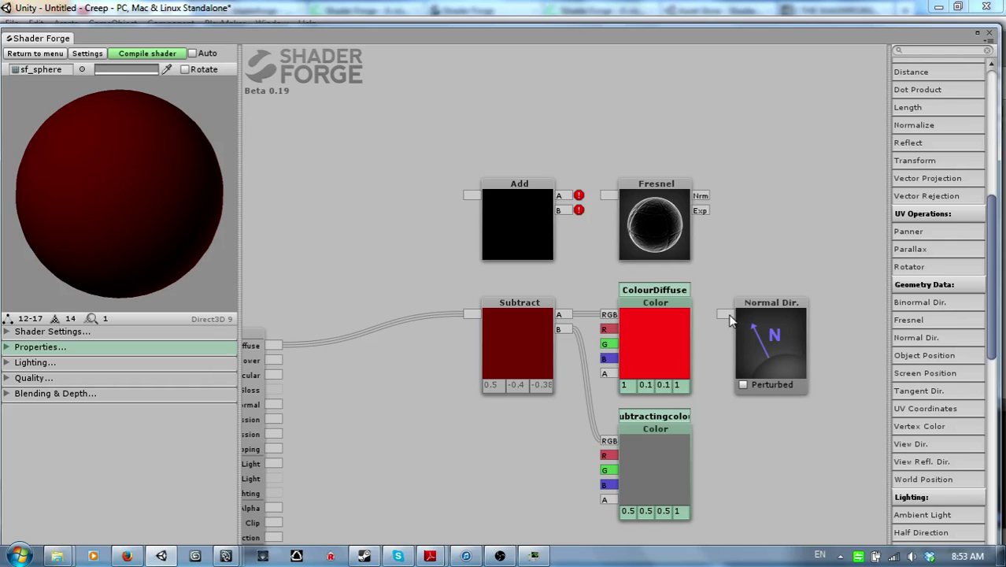
{"action": "left_click_drag", "start_coordinate": [724, 314], "coordinate": [699, 201]}
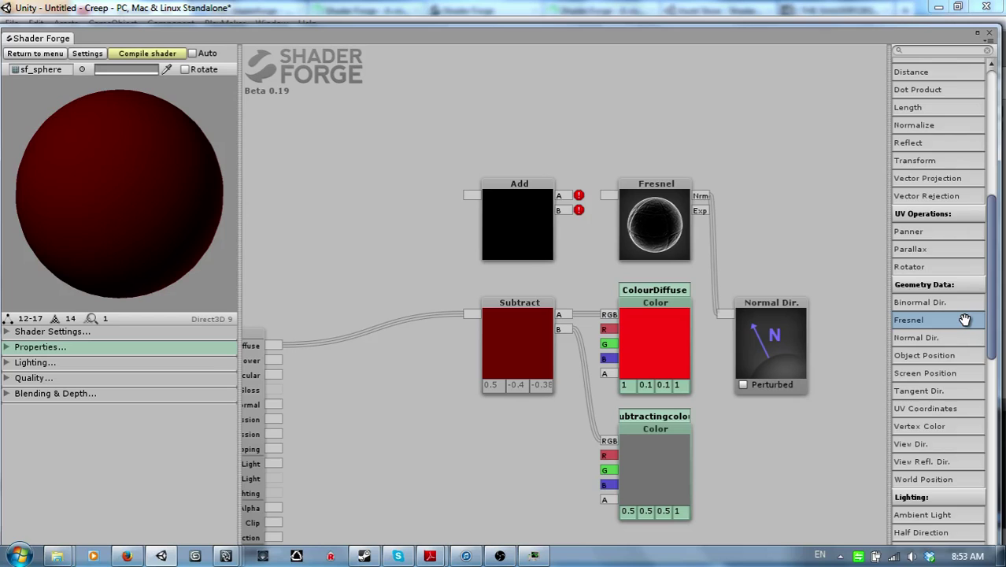
Step: Place a Value node beside Fresnel, set it to 2, and discard a stray Fresnel wire
{"action": "scroll", "coordinate": [964, 320], "scroll_direction": "down", "scroll_amount": 10}
{"action": "scroll", "coordinate": [956, 311], "scroll_direction": "up", "scroll_amount": 20}
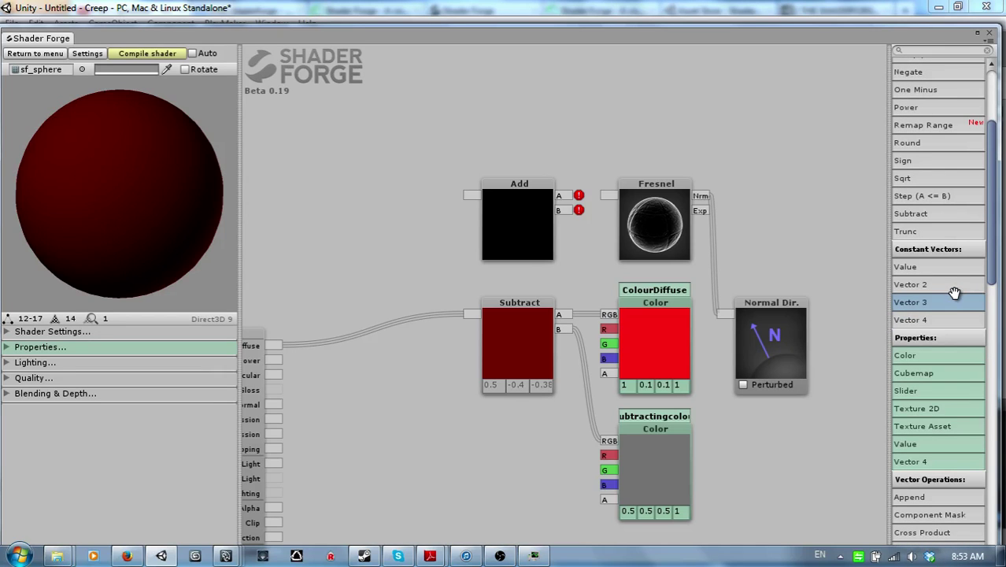
{"action": "left_click_drag", "start_coordinate": [942, 266], "coordinate": [700, 211]}
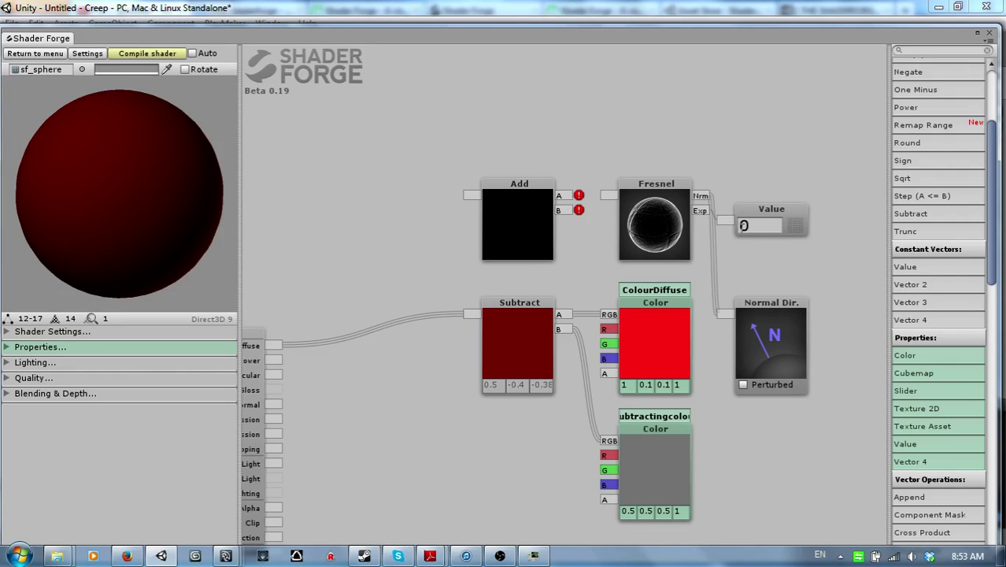
{"action": "left_click", "coordinate": [765, 228]}
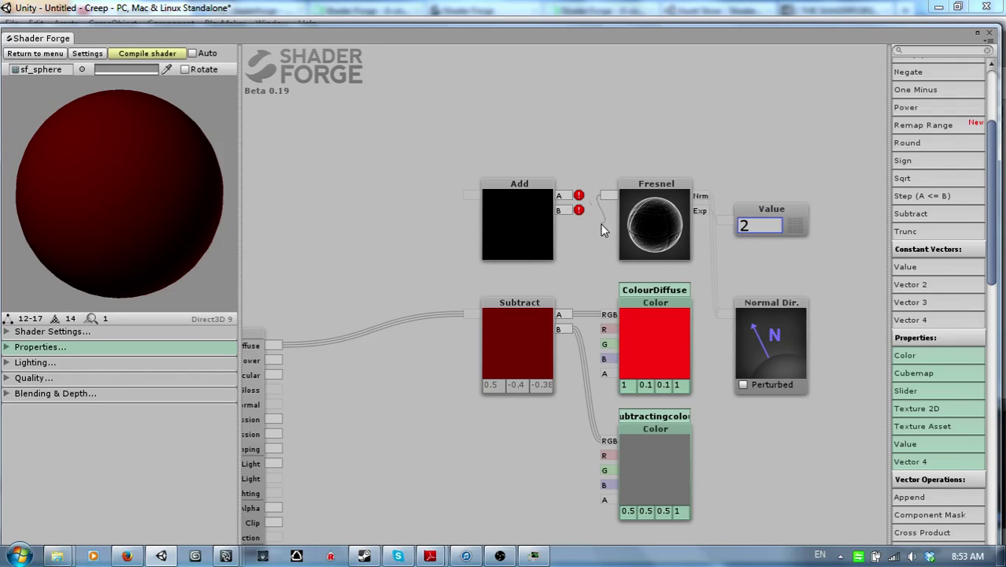
{"action": "left_click_drag", "start_coordinate": [591, 241], "coordinate": [603, 238]}
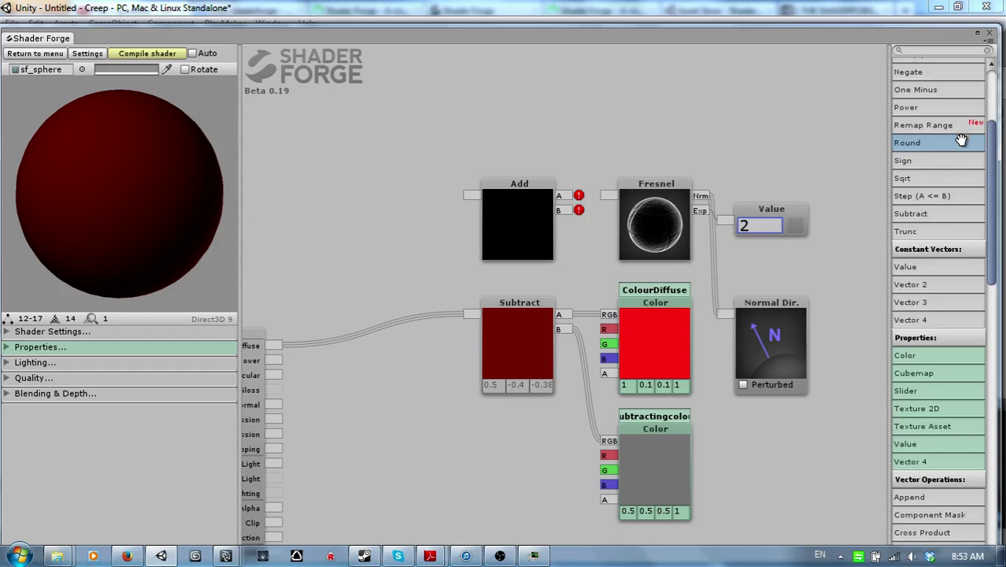
Step: Add a Multiply node beside Fresnel, fed by Fresnel into A and ColourDiffuse RGB into B
{"action": "scroll", "coordinate": [966, 165], "scroll_direction": "up", "scroll_amount": 5}
{"action": "left_click_drag", "start_coordinate": [936, 384], "coordinate": [641, 90]}
{"action": "left_click_drag", "start_coordinate": [502, 237], "coordinate": [342, 236]}
{"action": "left_click_drag", "start_coordinate": [644, 80], "coordinate": [532, 244]}
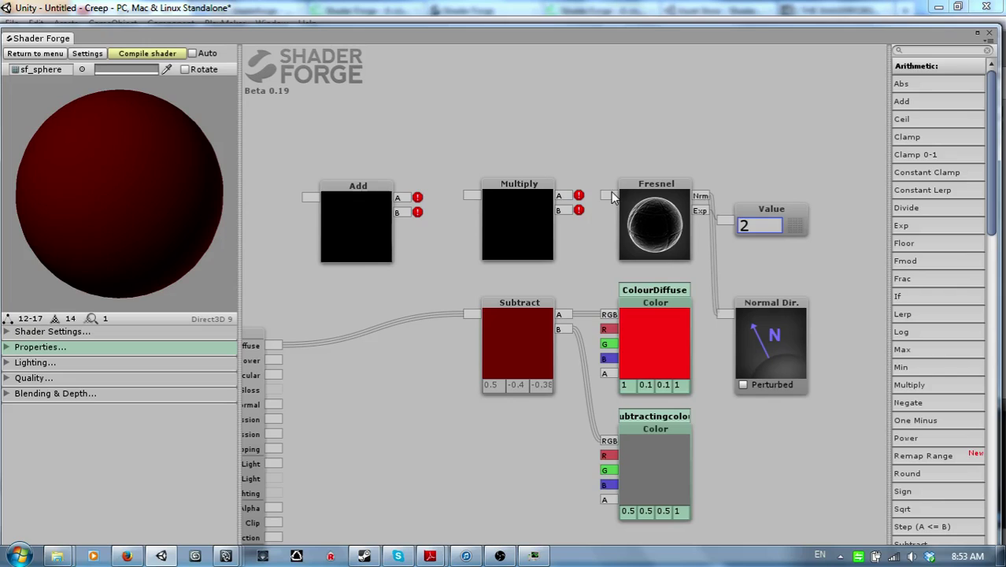
{"action": "left_click_drag", "start_coordinate": [612, 197], "coordinate": [565, 197]}
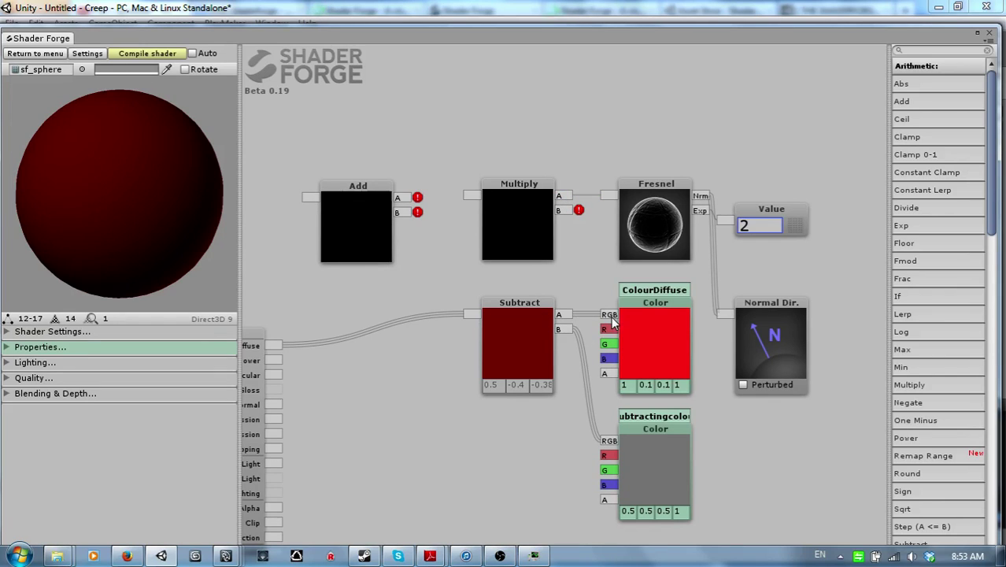
{"action": "mouse_move", "coordinate": [611, 317]}
{"action": "left_mouse_down"}
{"action": "mouse_move", "coordinate": [599, 261]}
{"action": "mouse_move", "coordinate": [559, 211]}
{"action": "left_mouse_up"}
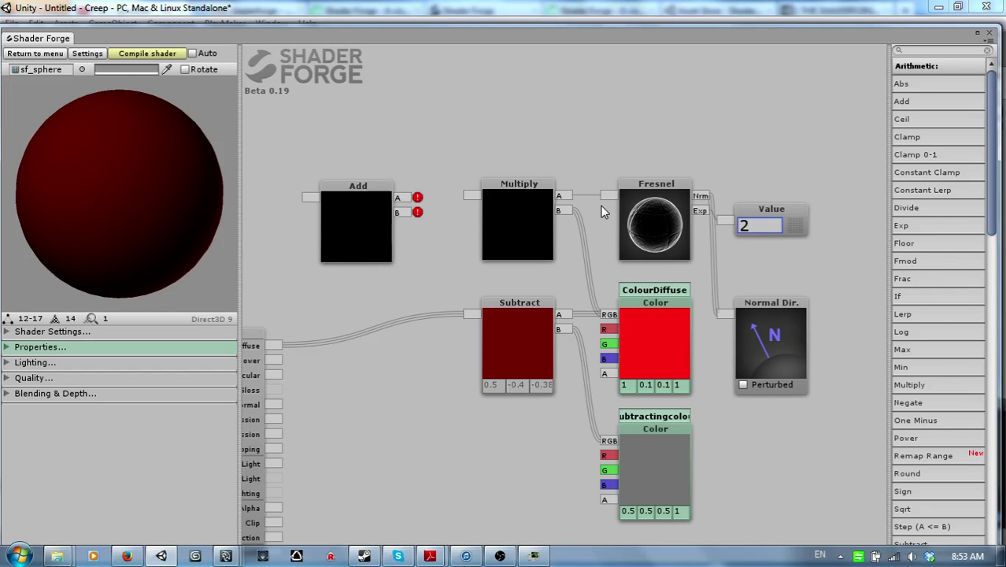
Step: Wire Multiply and Subtract into Add's A and B, then Add into Main's Diffuse
{"action": "left_click", "coordinate": [499, 217]}
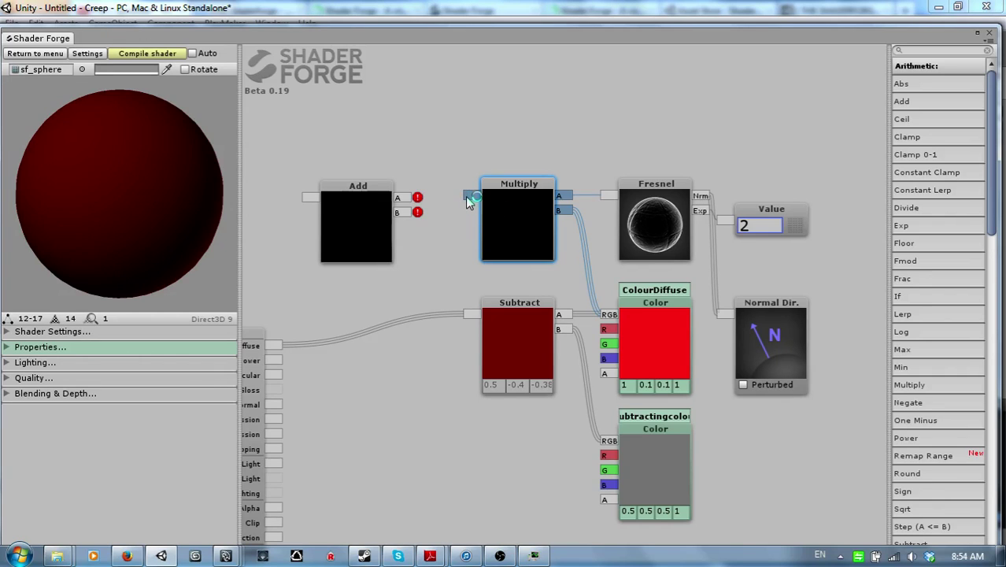
{"action": "left_click_drag", "start_coordinate": [470, 196], "coordinate": [405, 201]}
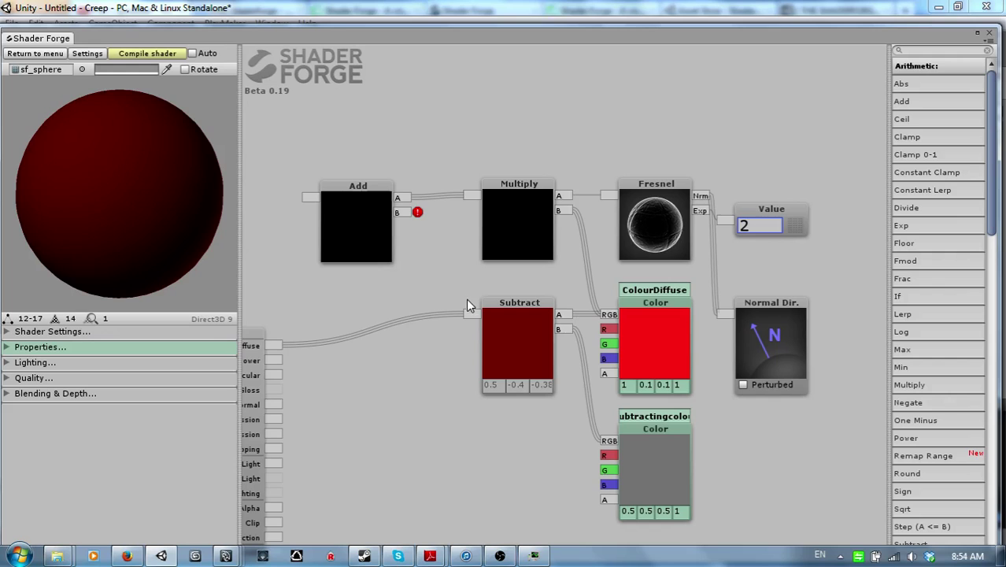
{"action": "left_click_drag", "start_coordinate": [478, 318], "coordinate": [399, 212]}
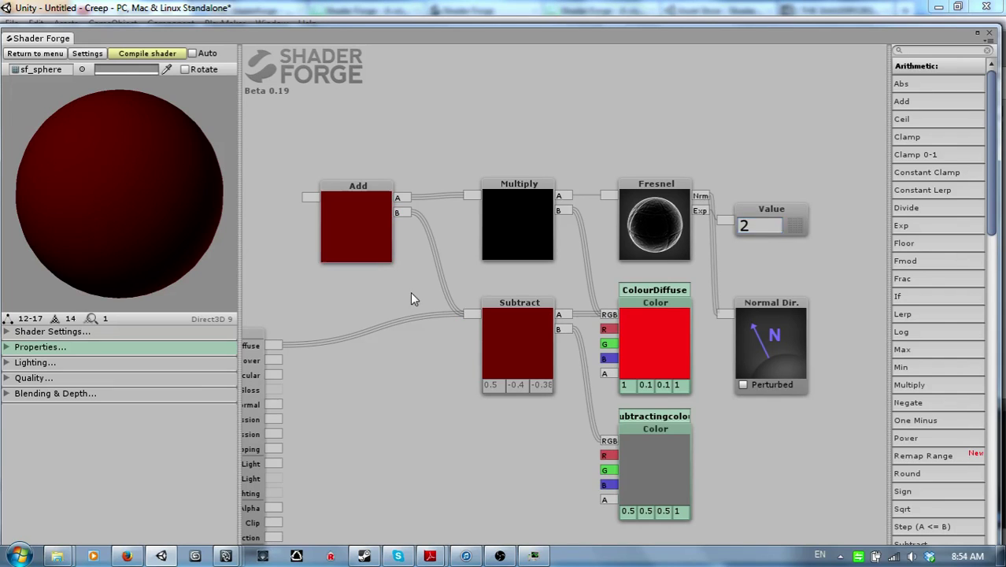
{"action": "left_click_drag", "start_coordinate": [411, 295], "coordinate": [531, 290]}
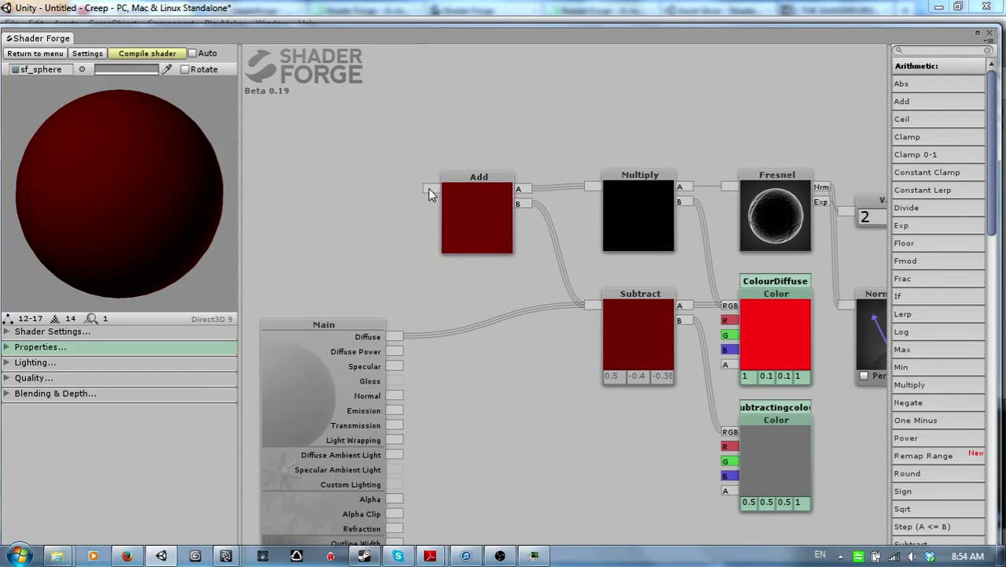
{"action": "left_click_drag", "start_coordinate": [429, 194], "coordinate": [397, 337]}
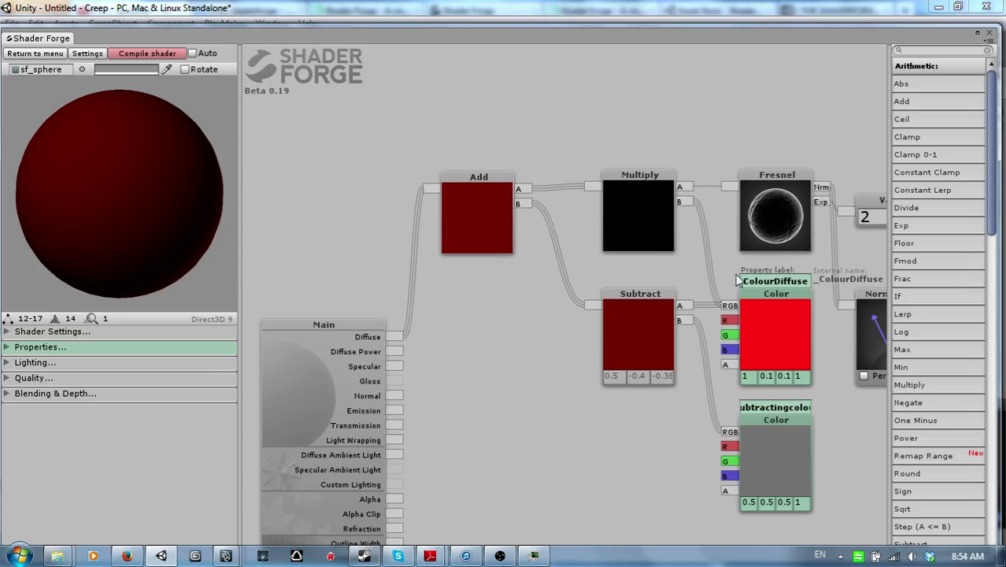
Step: Compile the shader to get the red preview rim, then orbit the Scene view to the character's head
{"action": "left_click", "coordinate": [167, 55]}
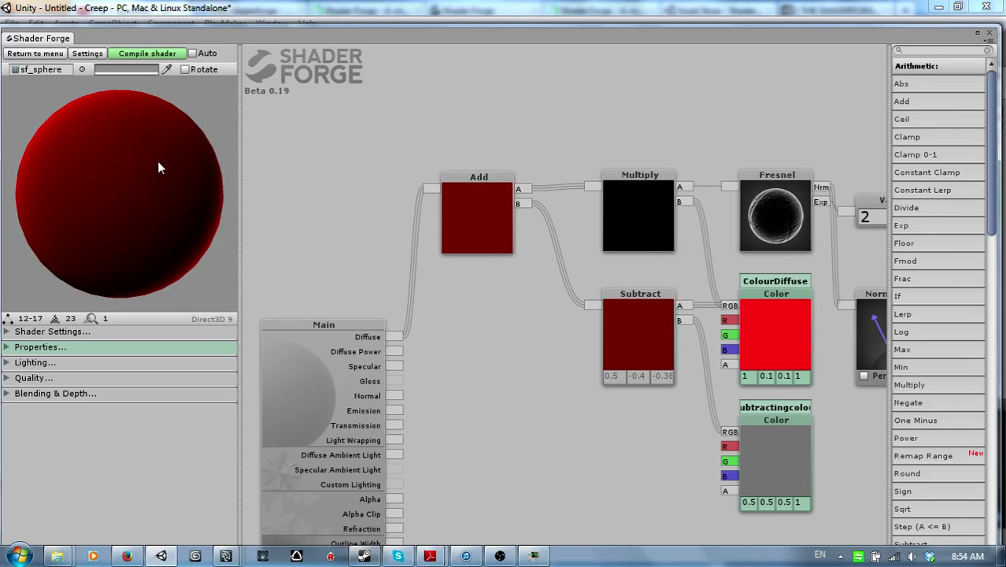
{"action": "left_click_drag", "start_coordinate": [823, 251], "coordinate": [703, 246]}
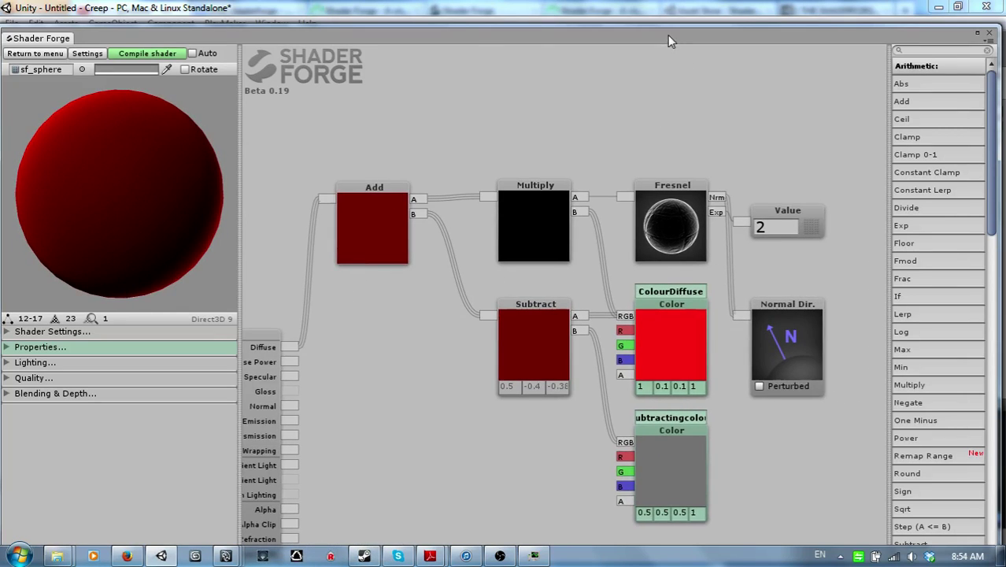
{"action": "left_click_drag", "start_coordinate": [667, 41], "coordinate": [504, 366]}
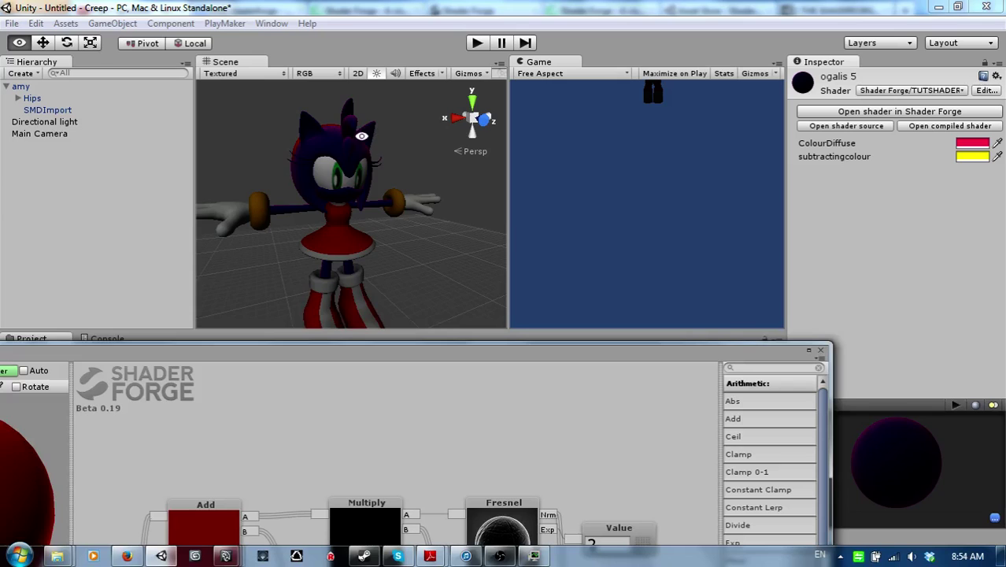
{"action": "left_click_drag", "start_coordinate": [378, 120], "coordinate": [400, 209], "text": "alt"}
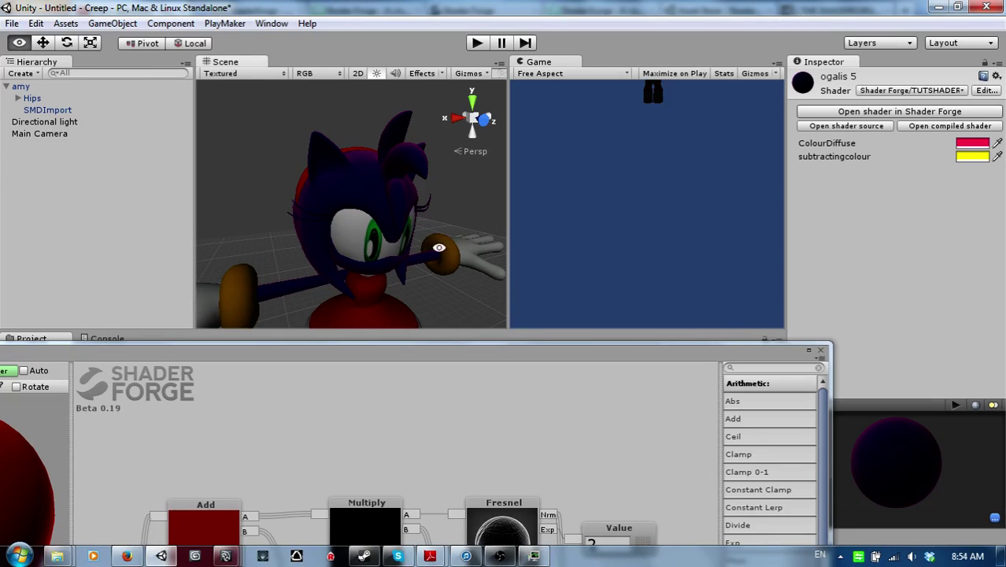
{"action": "left_click_drag", "start_coordinate": [546, 354], "coordinate": [562, 349]}
Step: Replace the constant Value node with a Value property named ExplonentFrenel
{"action": "double_click", "coordinate": [563, 351]}
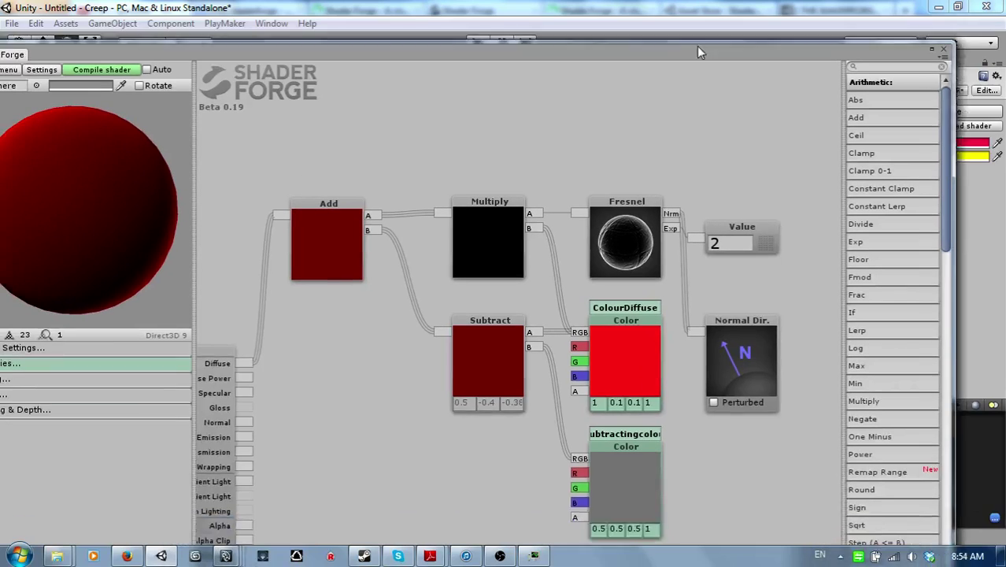
{"action": "left_click", "coordinate": [803, 222]}
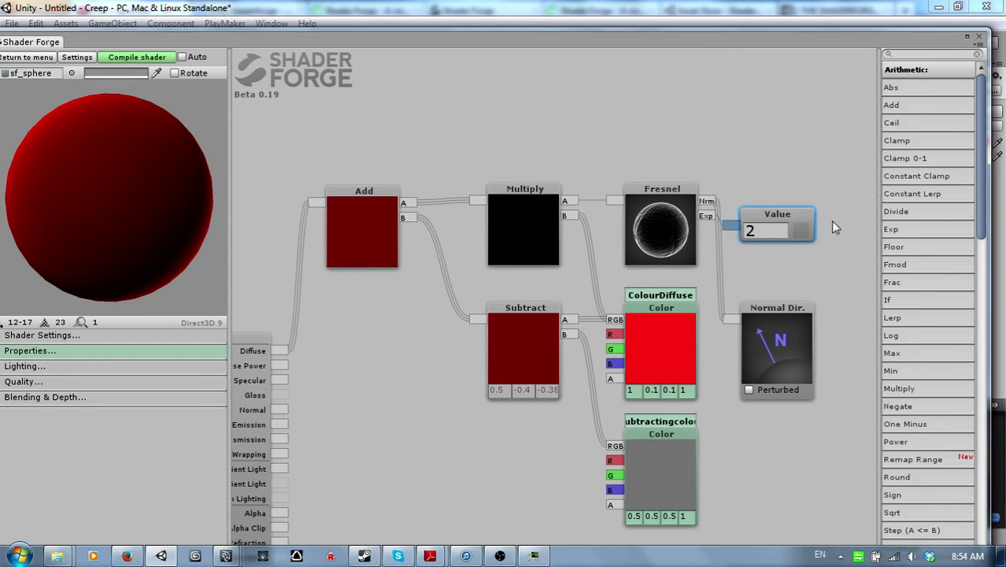
{"action": "key", "text": "Delete"}
{"action": "scroll", "coordinate": [930, 197], "scroll_direction": "down", "scroll_amount": 7}
{"action": "scroll", "coordinate": [930, 203], "scroll_direction": "up", "scroll_amount": 2}
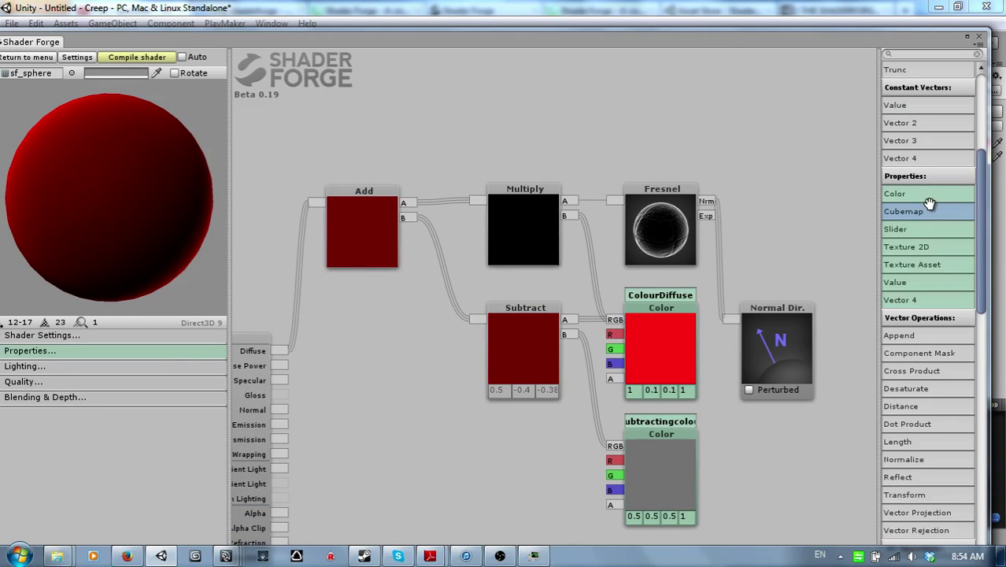
{"action": "left_click_drag", "start_coordinate": [929, 282], "coordinate": [777, 214]}
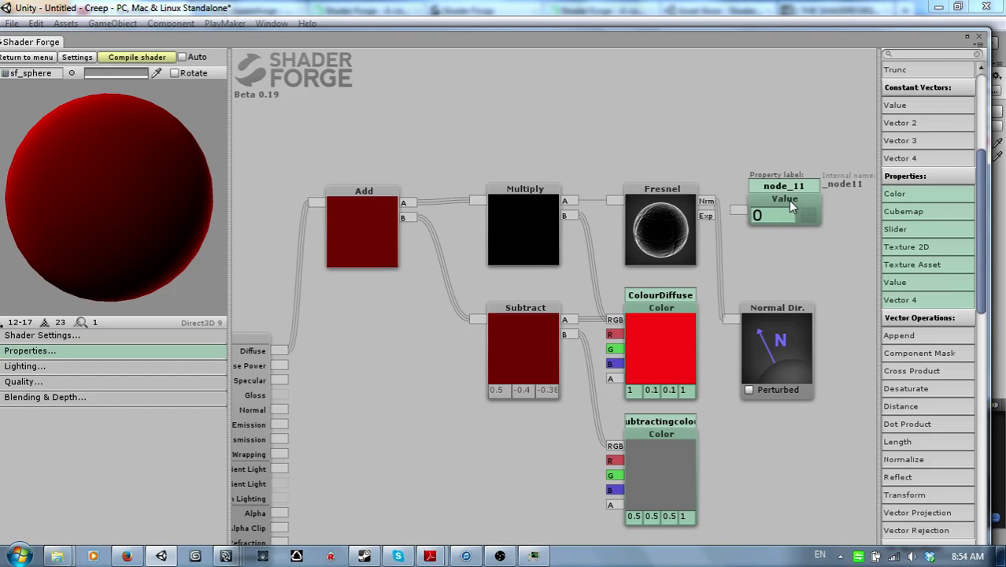
{"action": "left_click", "coordinate": [777, 184]}
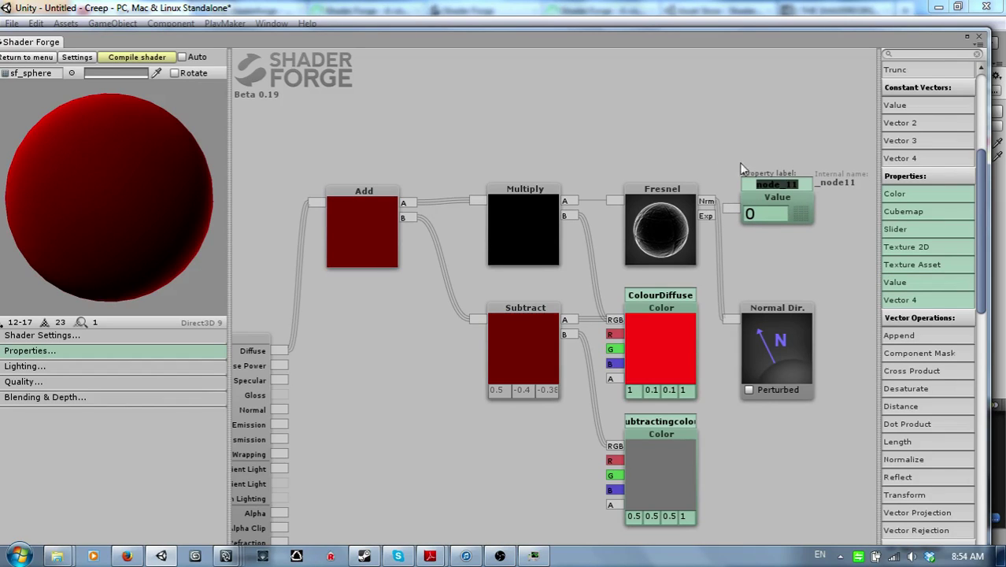
{"action": "type", "text": "Explon"}
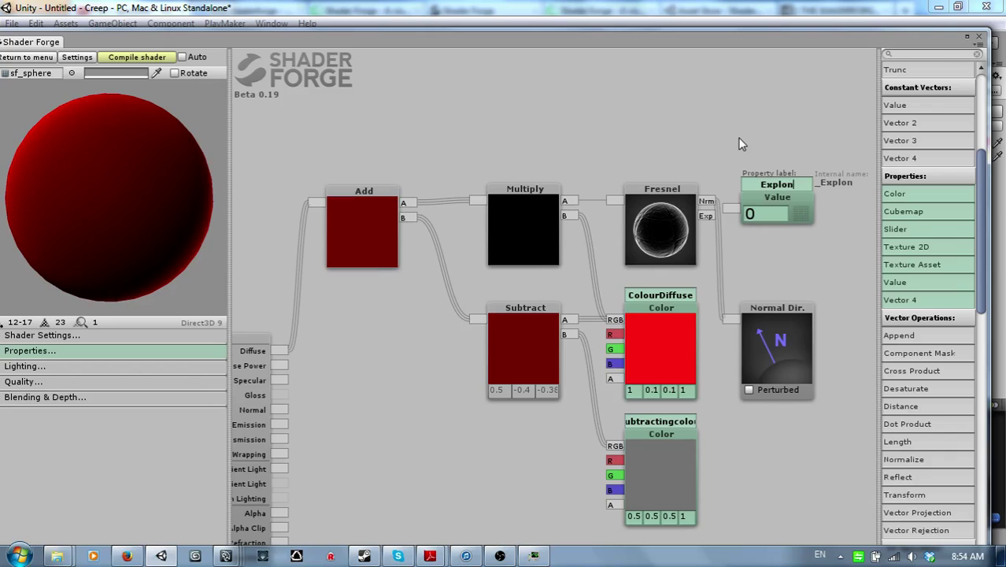
{"action": "type", "text": "entFrenel"}
{"action": "key", "text": "Return"}
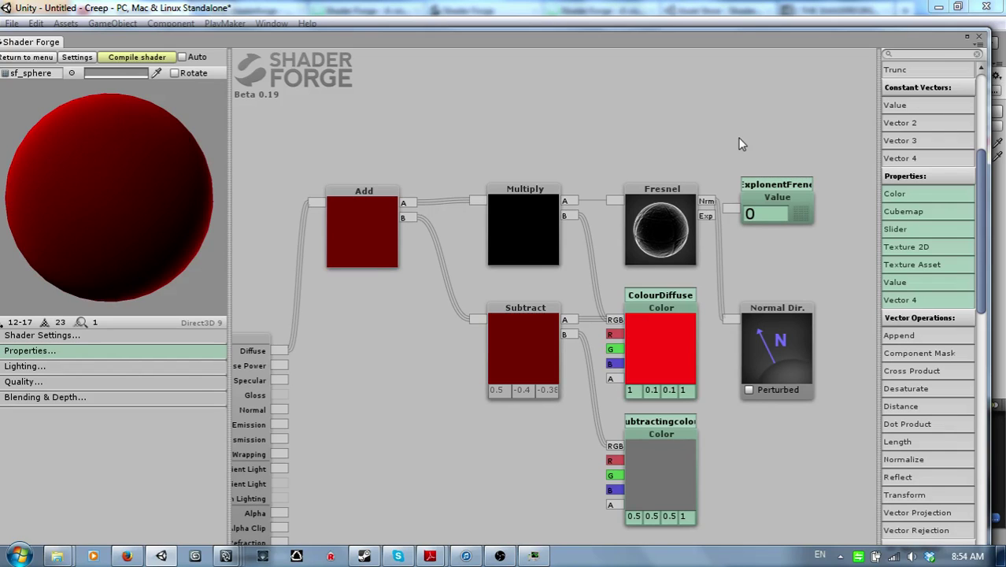
Step: Wire ExplonentFrenel into Fresnel's Exp input, set it to 5, and recompile
{"action": "mouse_move", "coordinate": [809, 183]}
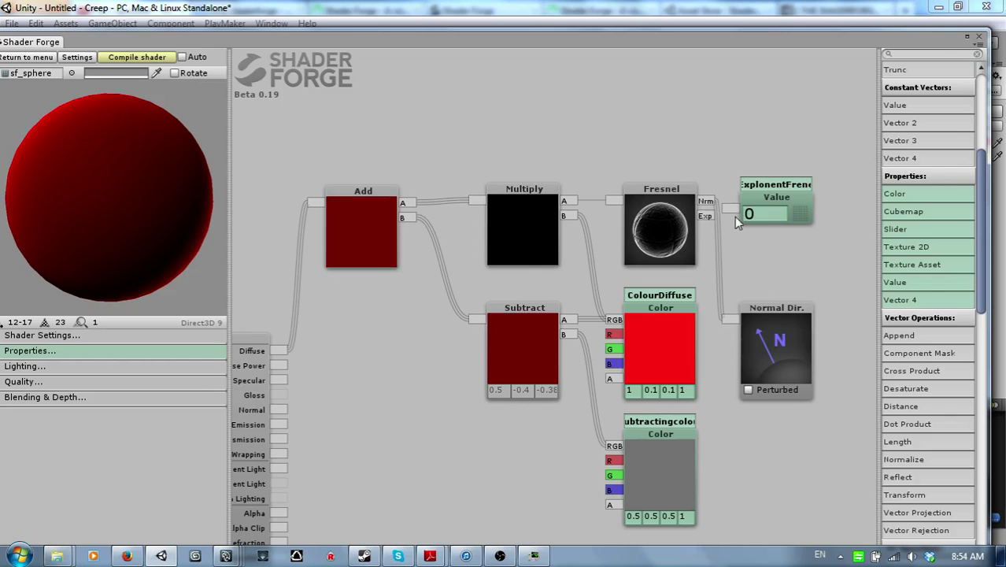
{"action": "left_click_drag", "start_coordinate": [731, 213], "coordinate": [715, 224]}
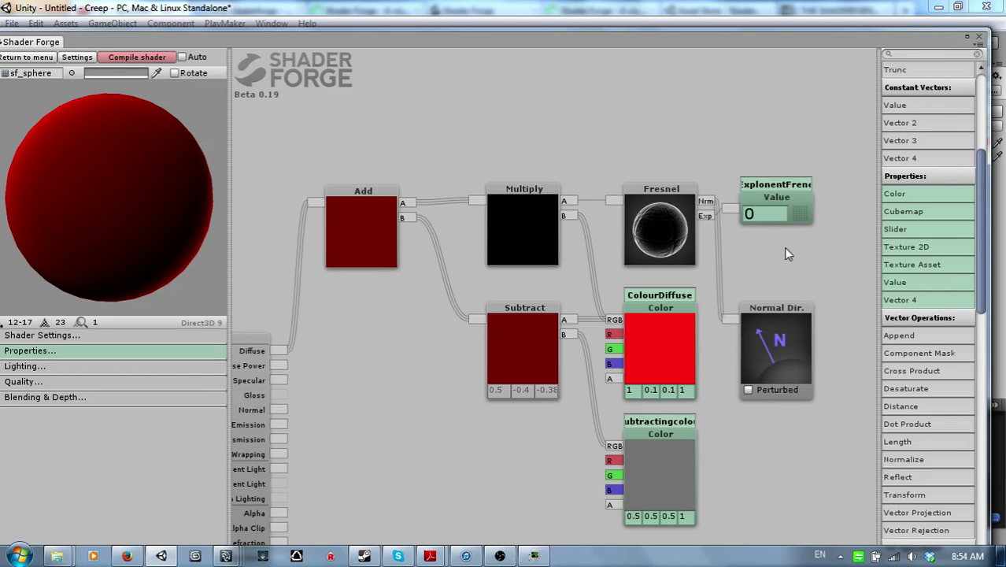
{"action": "left_click", "coordinate": [748, 214]}
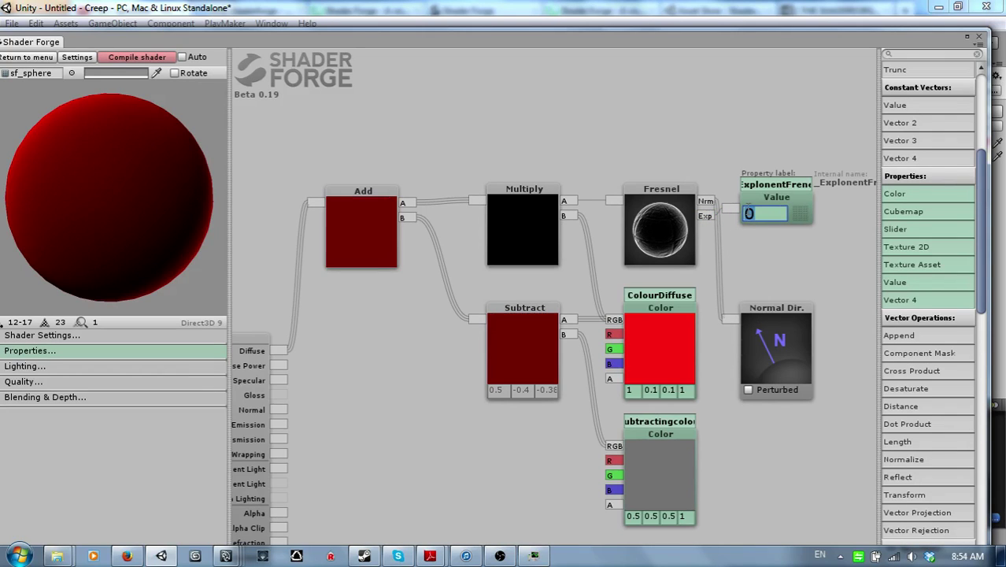
{"action": "type", "text": "5"}
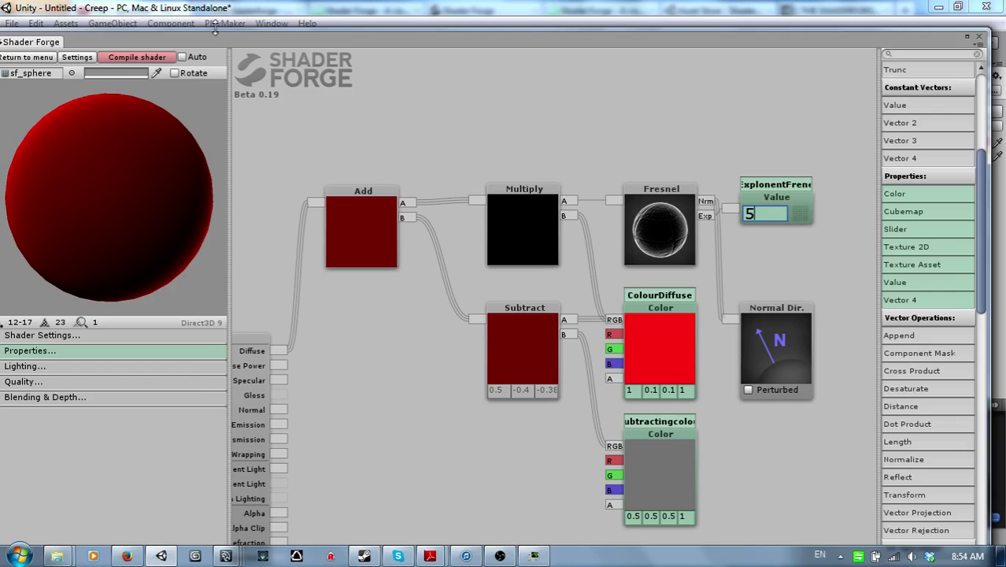
{"action": "left_click", "coordinate": [156, 53]}
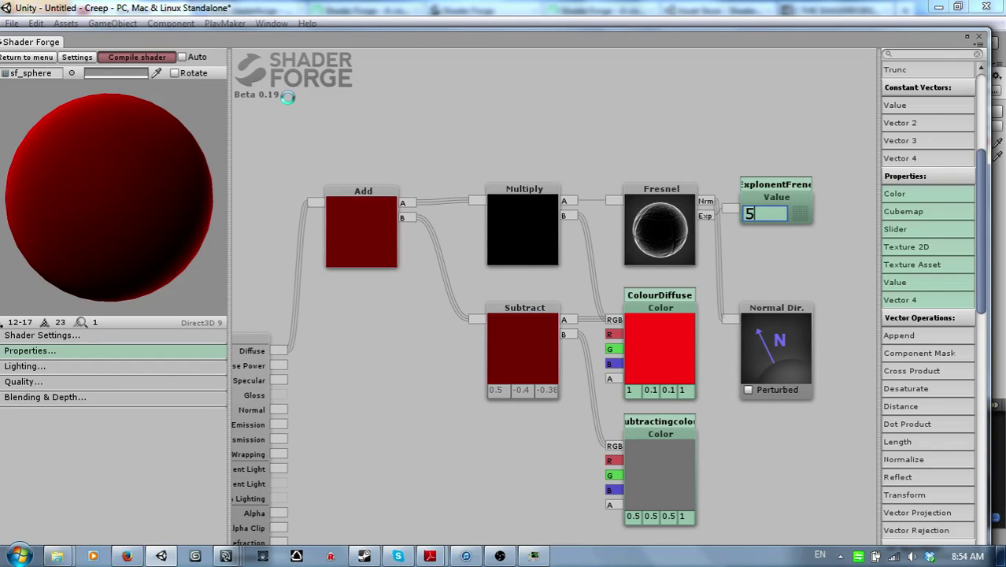
Step: On the ogalis 5 material, adjust ExplonentFrenel, try a pink diffuse, and lighten the yellow subtracting colour
{"action": "double_click", "coordinate": [445, 43]}
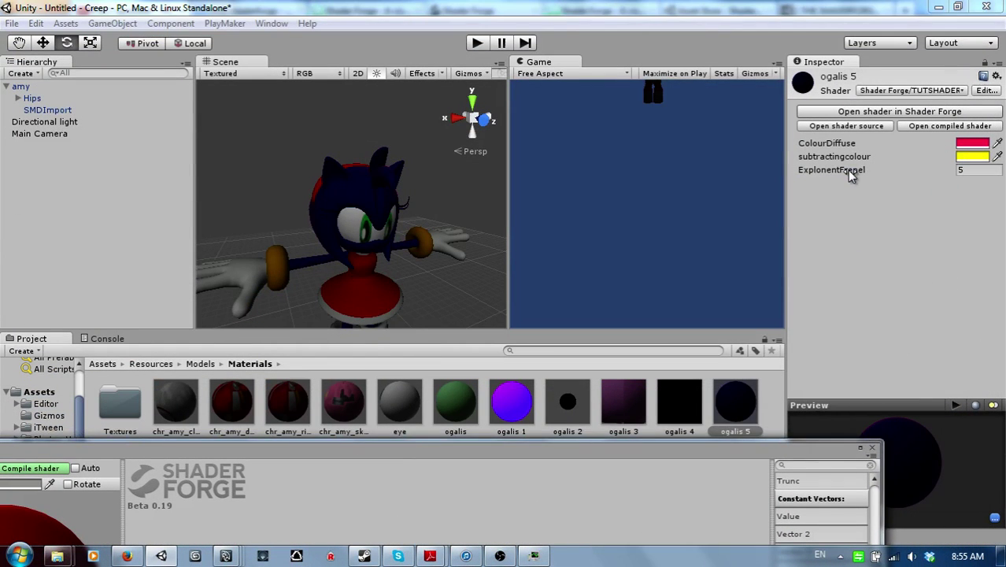
{"action": "left_click_drag", "start_coordinate": [850, 172], "coordinate": [755, 188]}
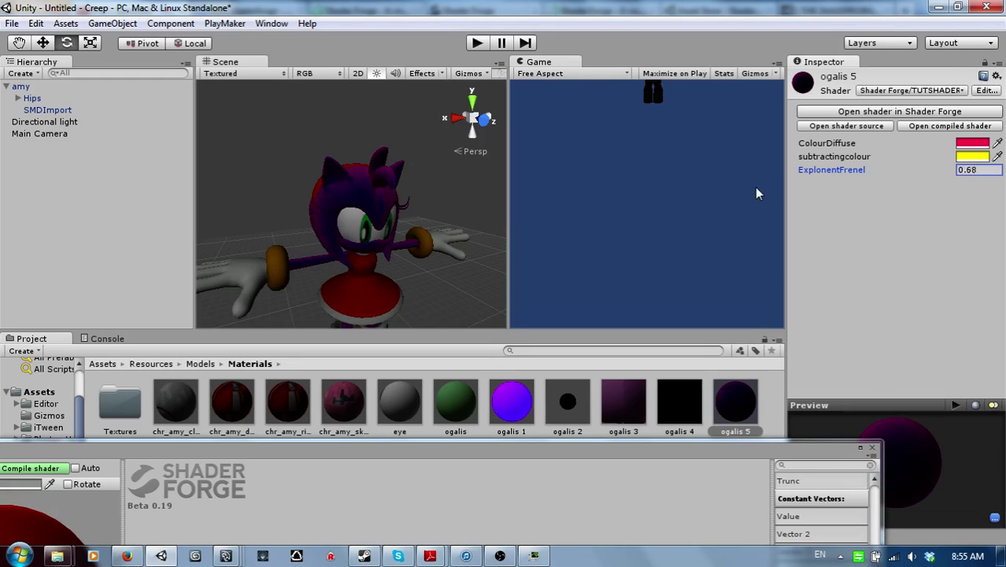
{"action": "left_click", "coordinate": [980, 143]}
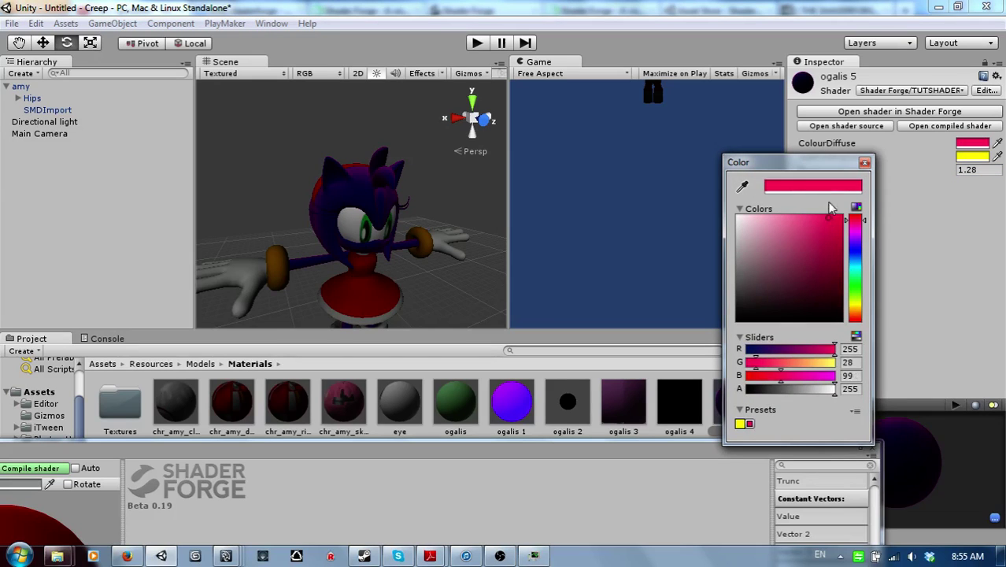
{"action": "left_click", "coordinate": [775, 218]}
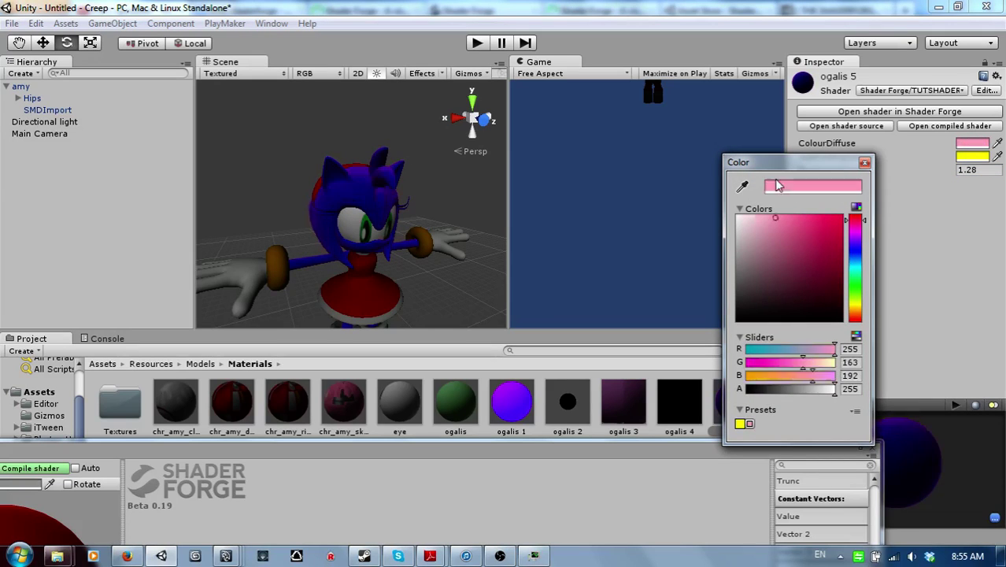
{"action": "left_click", "coordinate": [966, 157]}
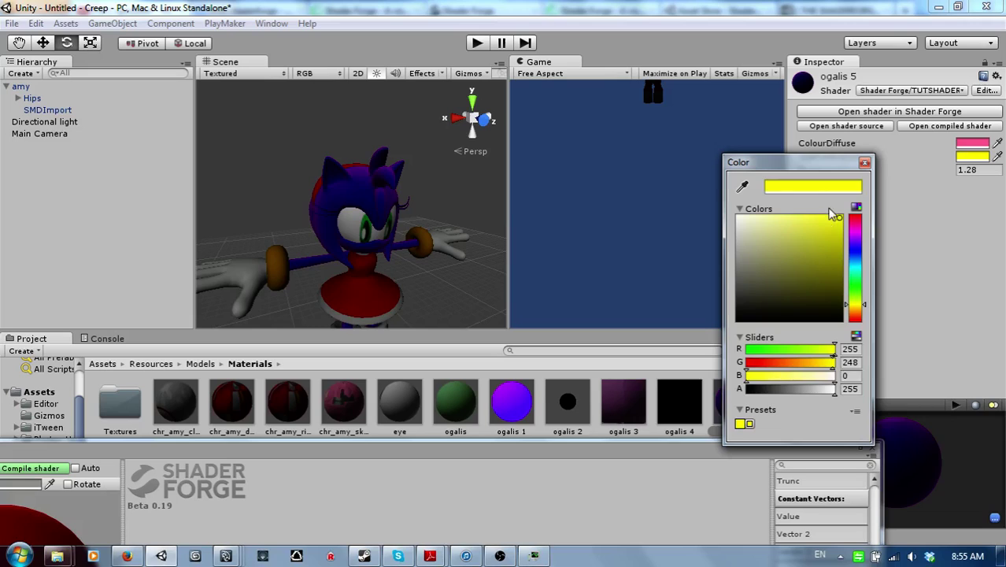
{"action": "mouse_move", "coordinate": [830, 211]}
{"action": "left_mouse_down"}
{"action": "mouse_move", "coordinate": [756, 262]}
{"action": "mouse_move", "coordinate": [788, 226]}
{"action": "mouse_move", "coordinate": [830, 216]}
{"action": "mouse_move", "coordinate": [808, 204]}
{"action": "mouse_move", "coordinate": [809, 188]}
{"action": "left_mouse_up"}
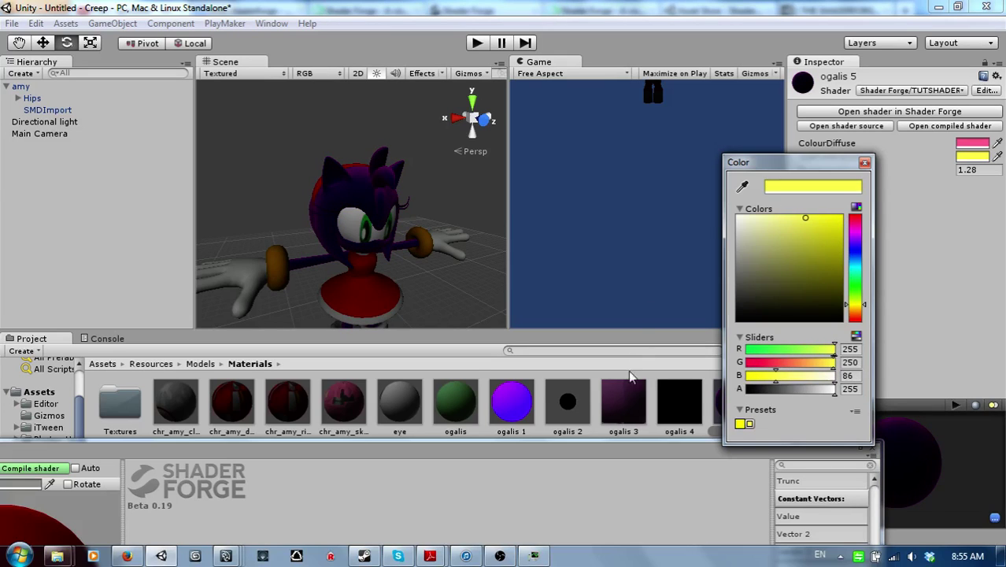
{"action": "left_click", "coordinate": [974, 213]}
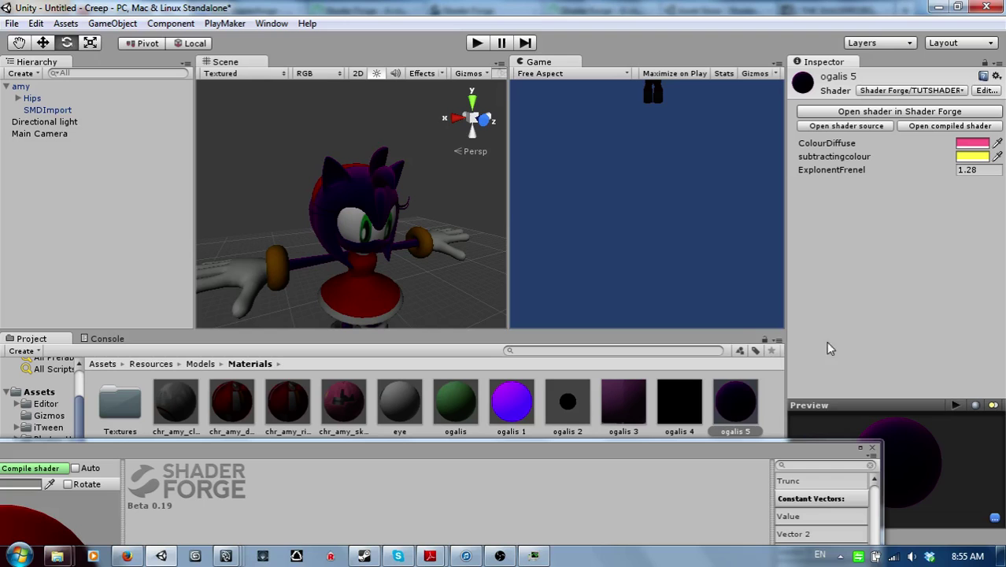
Step: Change ColourDiffuse to a deep red (229, 20, 85)
{"action": "left_click_drag", "start_coordinate": [719, 447], "coordinate": [716, 425]}
{"action": "scroll", "coordinate": [339, 156], "scroll_direction": "up", "scroll_amount": 5}
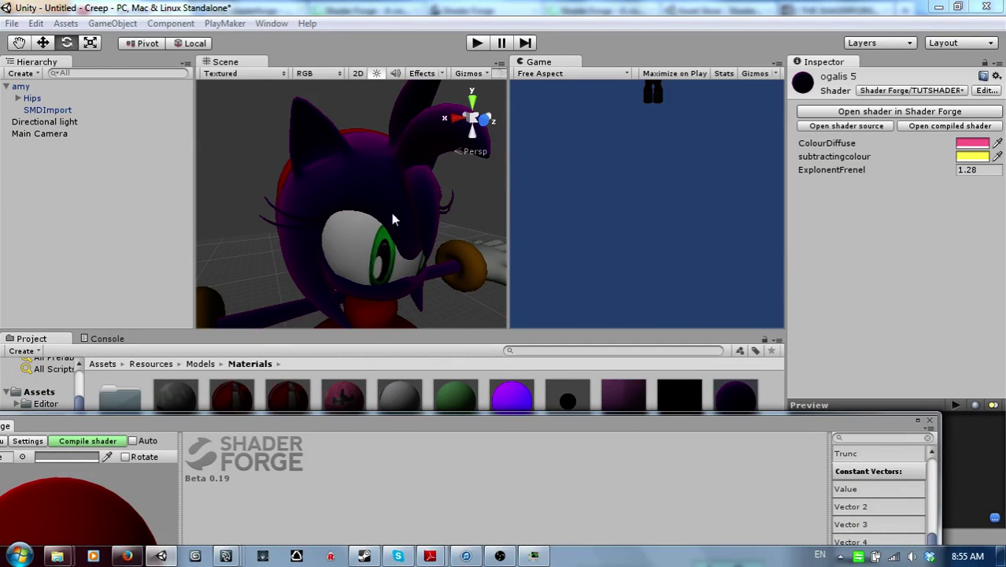
{"action": "left_click", "coordinate": [973, 143]}
{"action": "left_click", "coordinate": [841, 233]}
{"action": "mouse_move", "coordinate": [840, 233]}
{"action": "left_mouse_down"}
{"action": "mouse_move", "coordinate": [852, 220]}
{"action": "mouse_move", "coordinate": [830, 228]}
{"action": "left_mouse_up"}
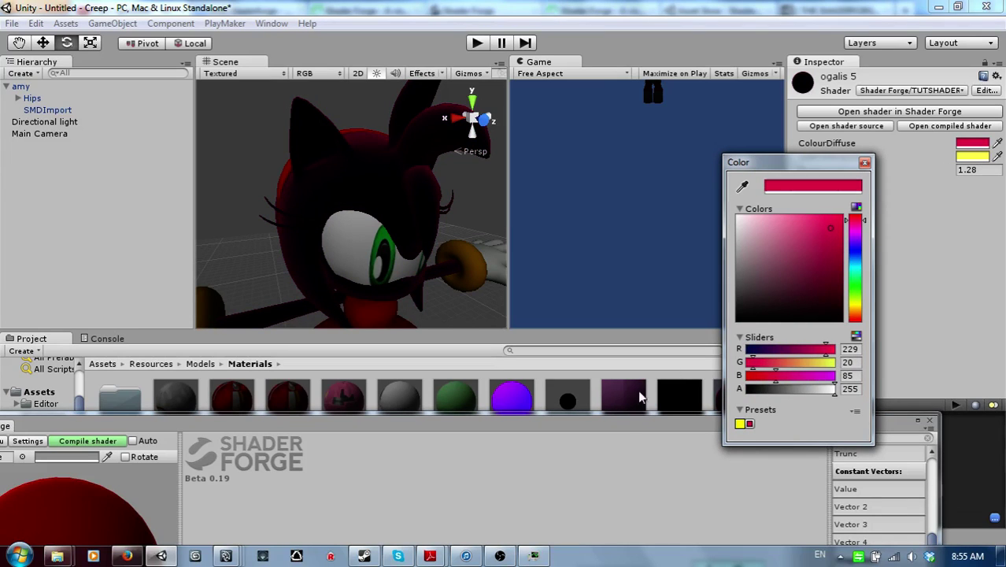
{"action": "left_click", "coordinate": [626, 418]}
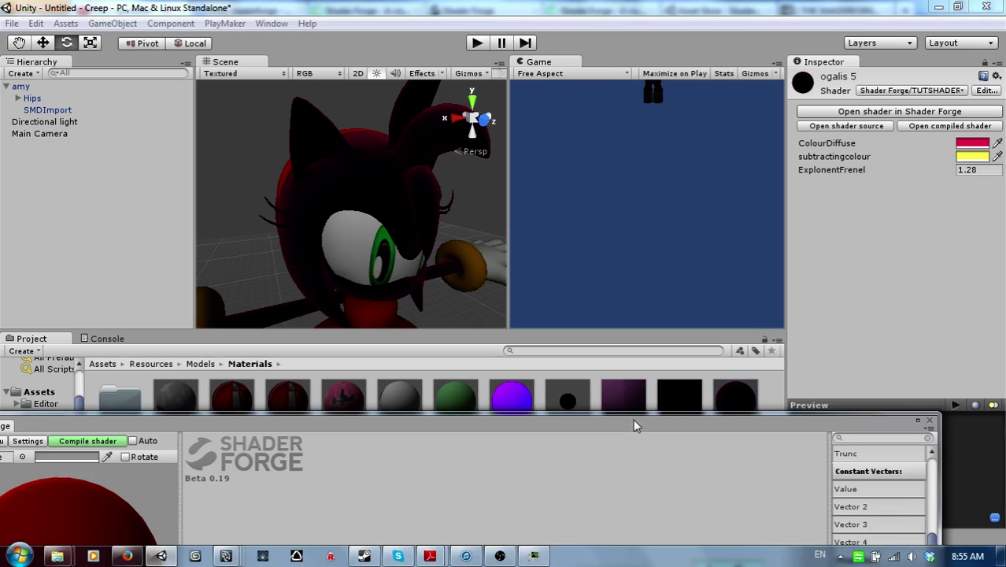
{"action": "left_click_drag", "start_coordinate": [654, 422], "coordinate": [770, 392]}
Step: Expand the Shader Forge window to fill the screen over the Unity editor
{"action": "scroll", "coordinate": [428, 172], "scroll_direction": "down", "scroll_amount": 5}
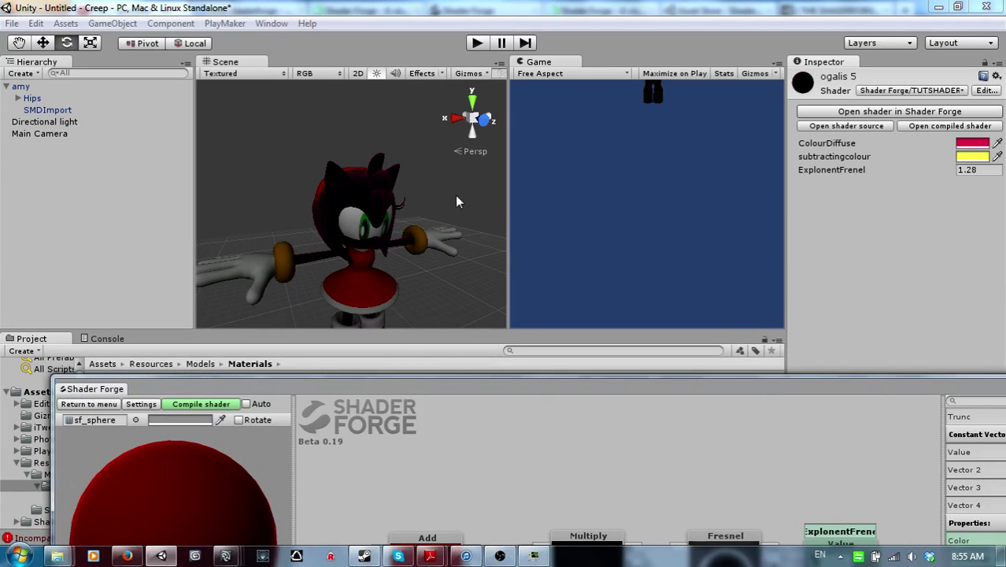
{"action": "left_click_drag", "start_coordinate": [533, 396], "coordinate": [483, 55]}
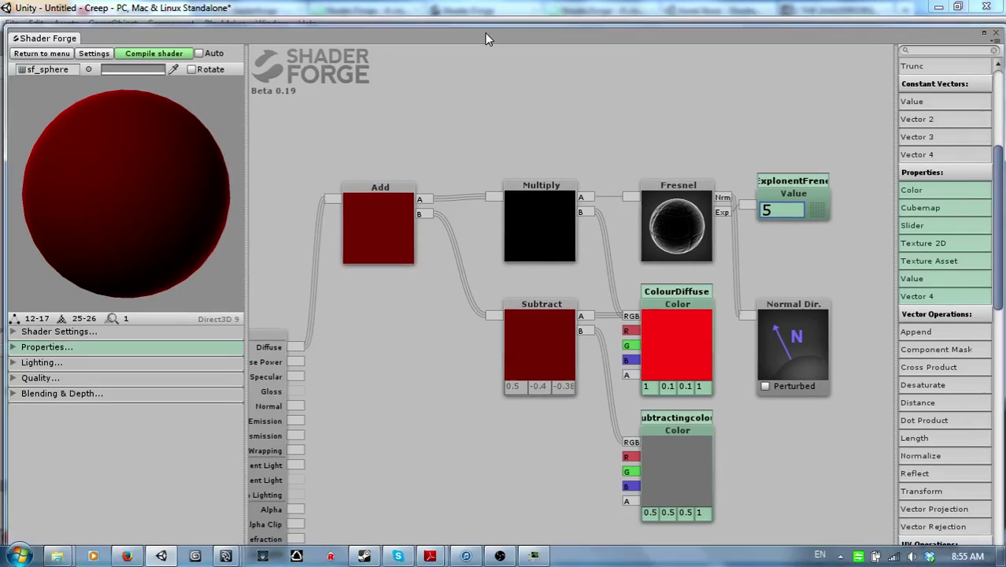
{"action": "left_click_drag", "start_coordinate": [485, 38], "coordinate": [493, 35]}
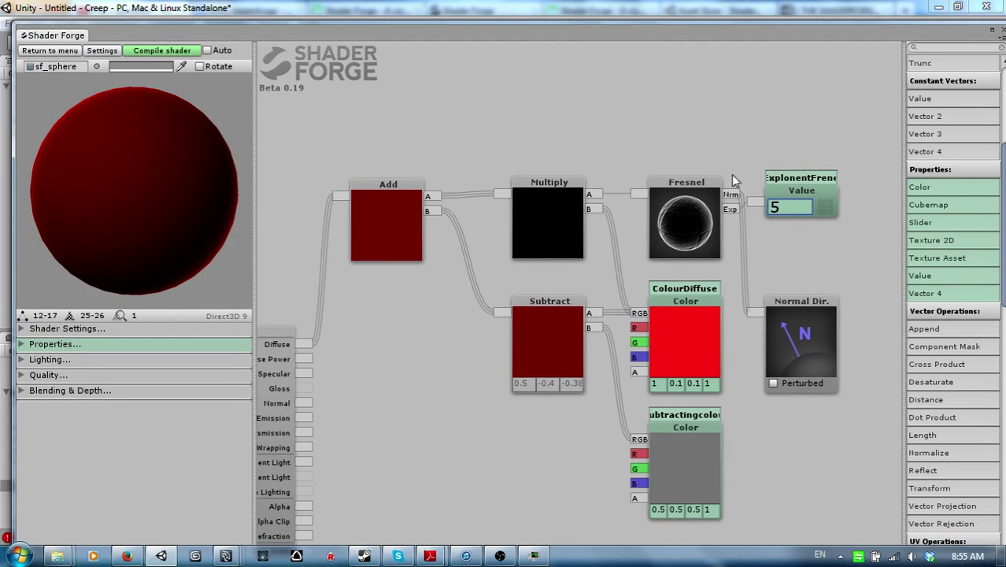
{"action": "left_click", "coordinate": [538, 114]}
Step: Add a Panner node from UV Operations below the Multiply node
{"action": "scroll", "coordinate": [979, 425], "scroll_direction": "down", "scroll_amount": 10}
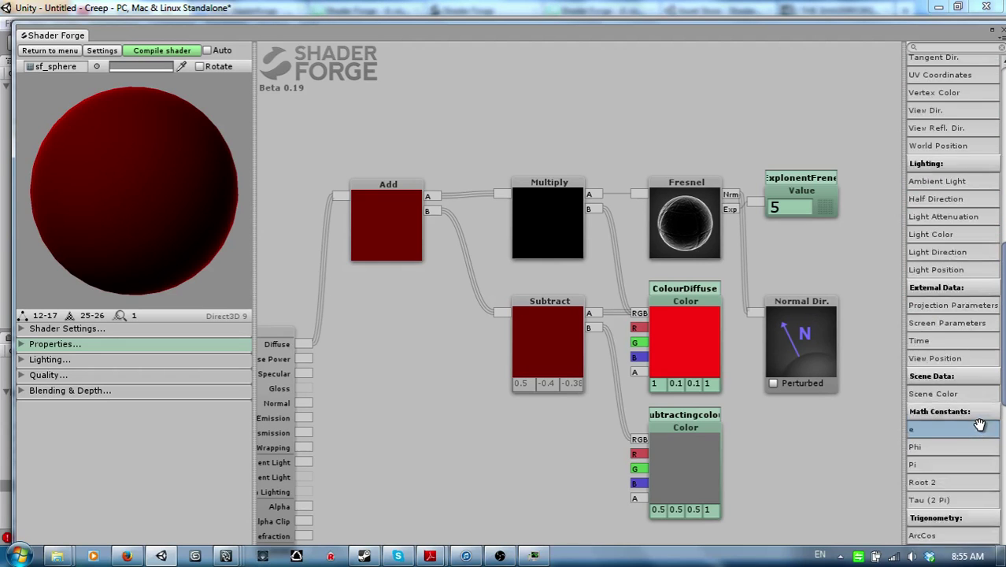
{"action": "scroll", "coordinate": [979, 425], "scroll_direction": "down", "scroll_amount": 3}
{"action": "scroll", "coordinate": [972, 419], "scroll_direction": "up", "scroll_amount": 6}
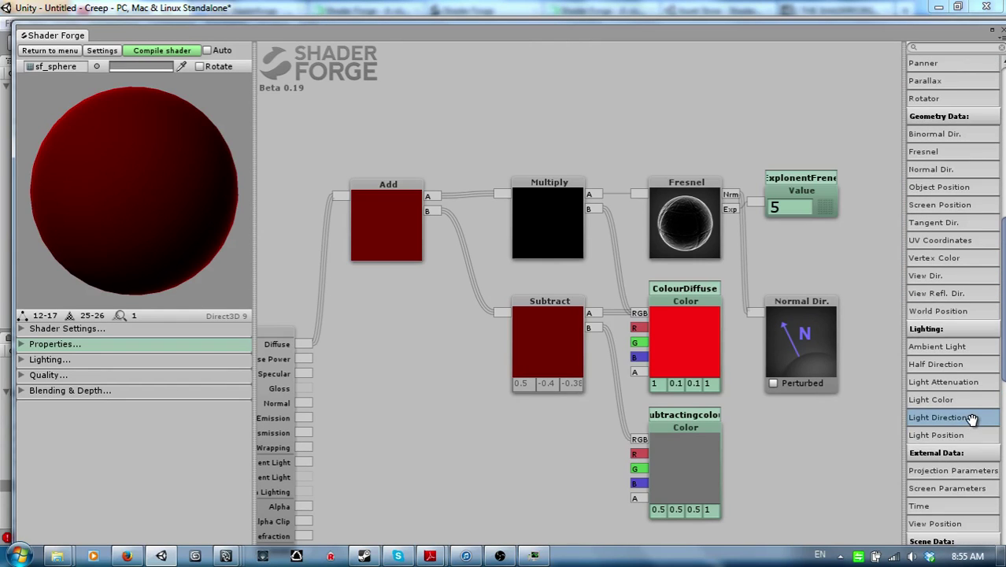
{"action": "scroll", "coordinate": [972, 420], "scroll_direction": "up", "scroll_amount": 5}
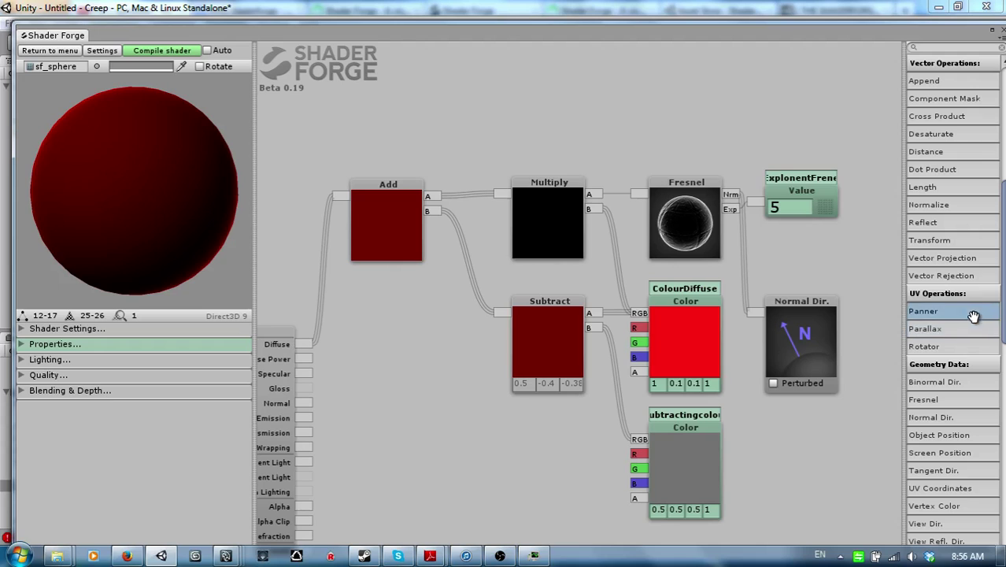
{"action": "left_click_drag", "start_coordinate": [974, 315], "coordinate": [495, 496]}
Step: Place a Texture 2D node beside the Panner node, shifting the Panner left
{"action": "left_click_drag", "start_coordinate": [549, 421], "coordinate": [640, 337]}
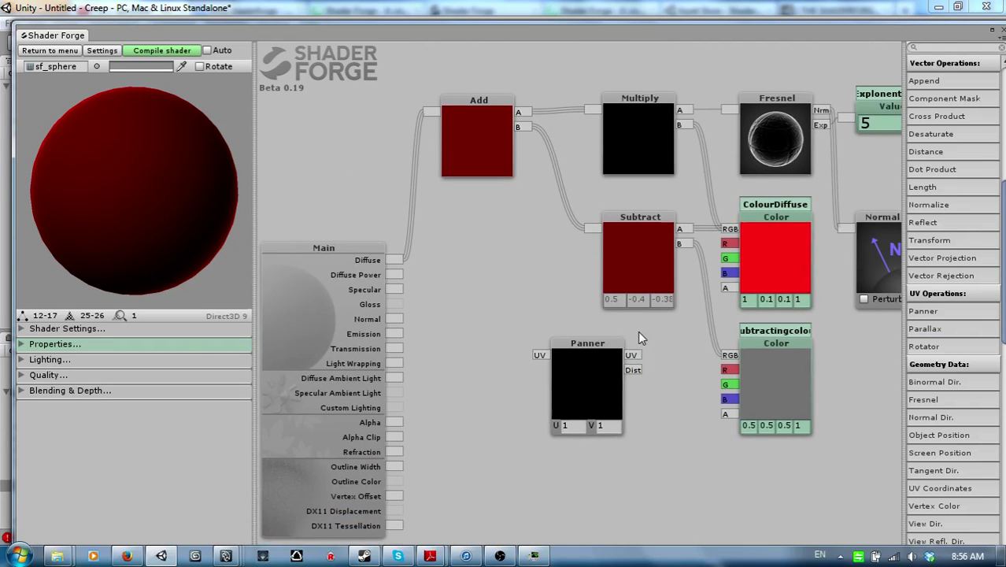
{"action": "left_click_drag", "start_coordinate": [582, 389], "coordinate": [565, 406]}
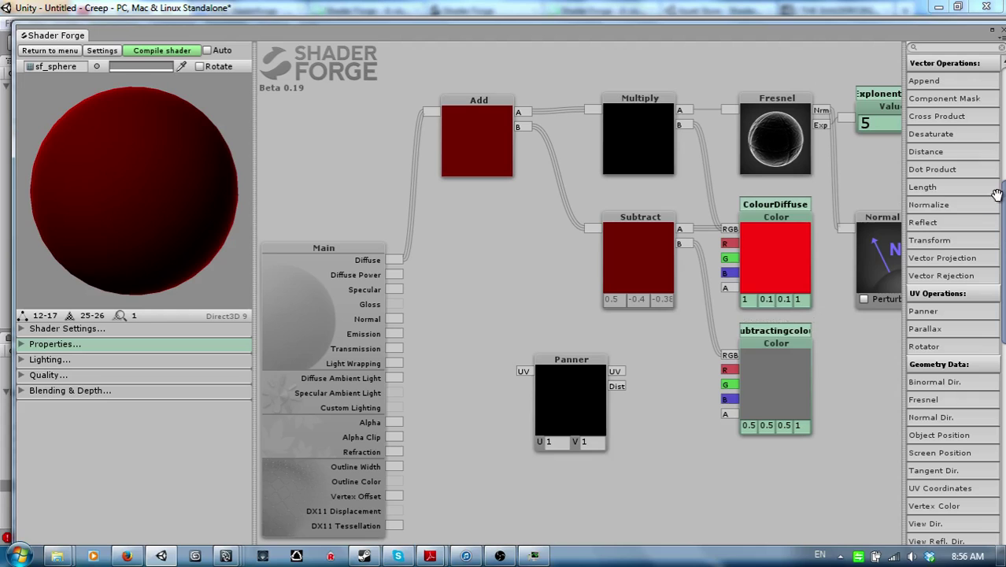
{"action": "scroll", "coordinate": [956, 322], "scroll_direction": "up", "scroll_amount": 1}
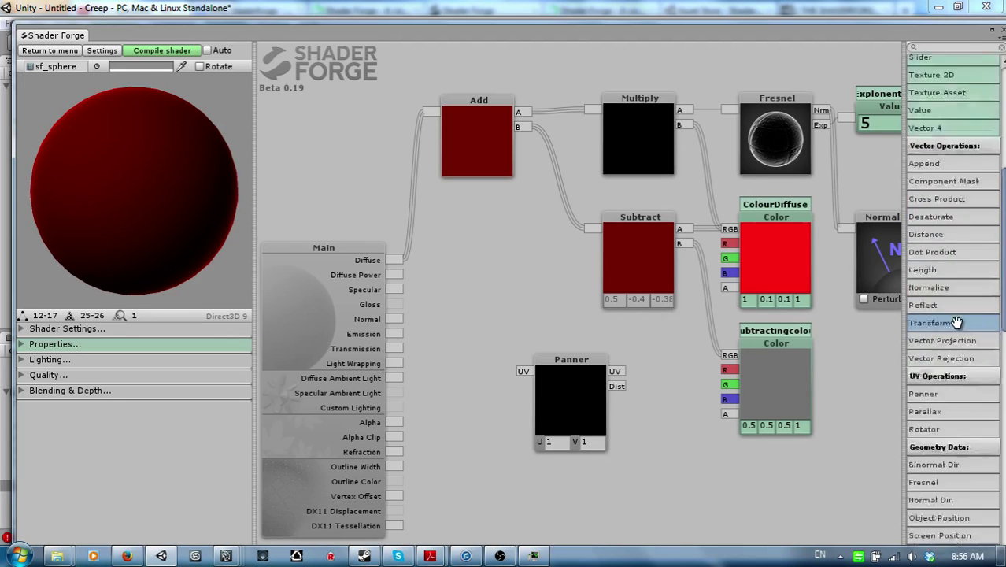
{"action": "scroll", "coordinate": [956, 322], "scroll_direction": "up", "scroll_amount": 10}
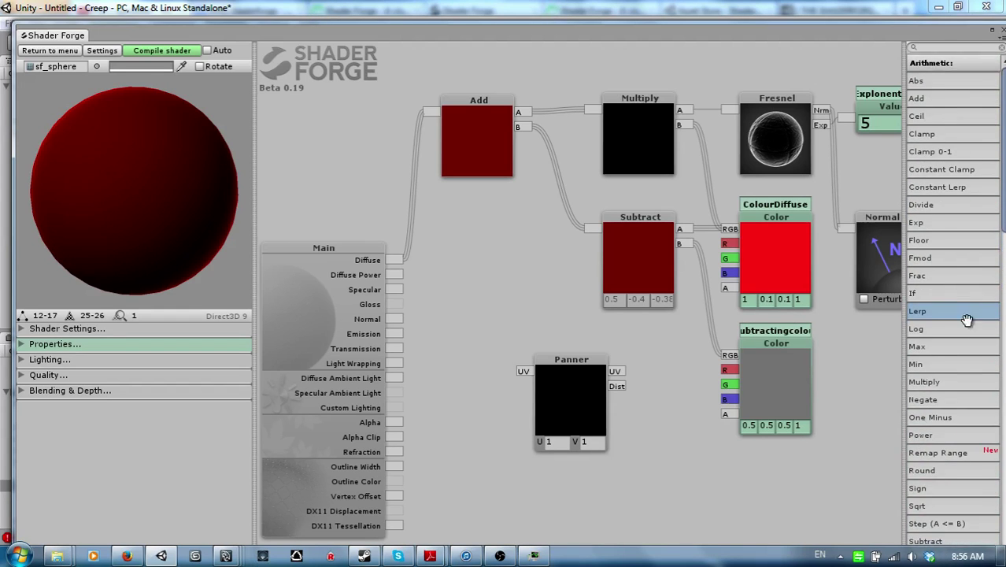
{"action": "scroll", "coordinate": [966, 322], "scroll_direction": "down", "scroll_amount": 6}
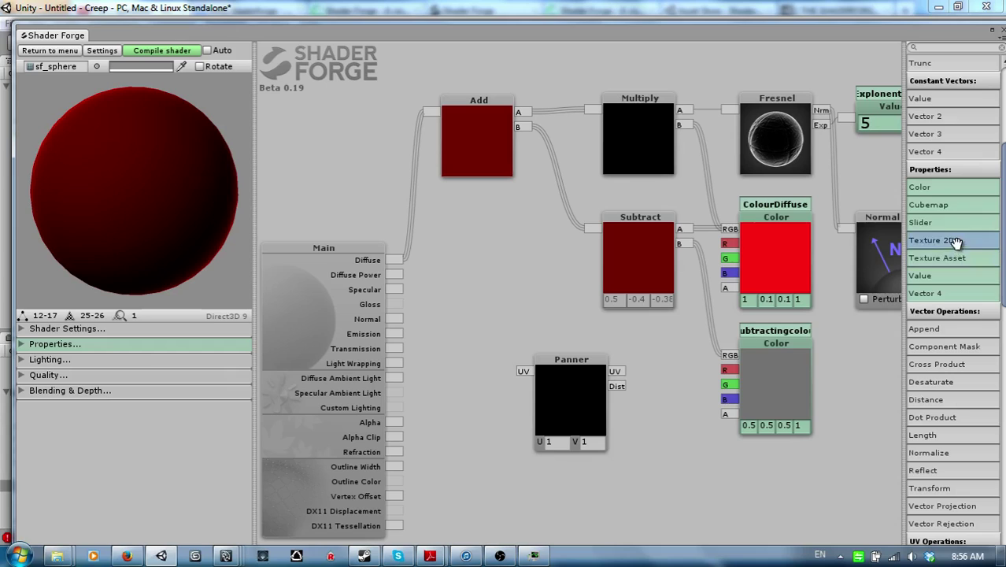
{"action": "left_click_drag", "start_coordinate": [948, 240], "coordinate": [668, 409]}
{"action": "left_click_drag", "start_coordinate": [576, 376], "coordinate": [498, 392]}
{"action": "left_click_drag", "start_coordinate": [682, 397], "coordinate": [630, 397]}
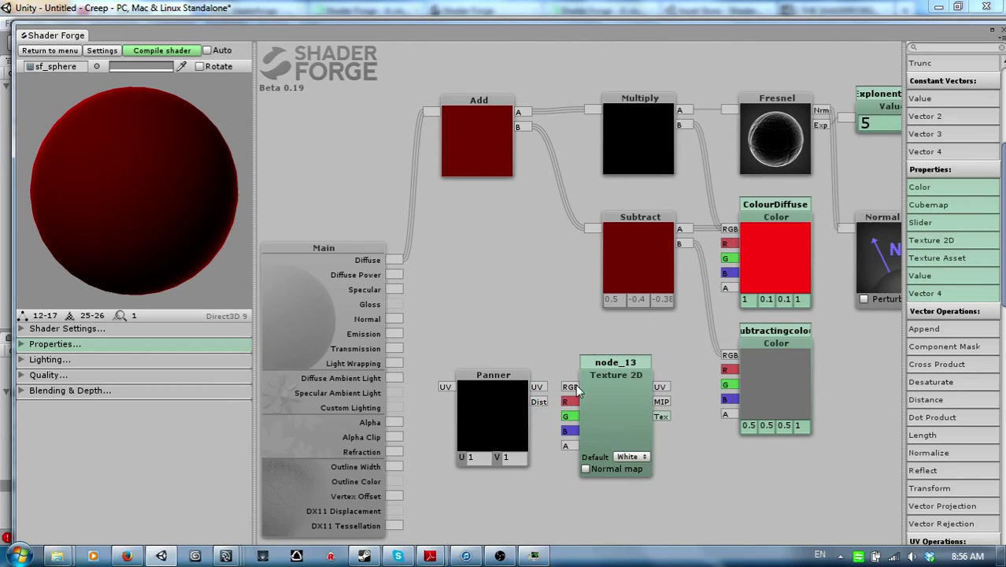
Step: Add a Texture Asset node to the graph above the Panner and Texture 2D
{"action": "left_click_drag", "start_coordinate": [505, 407], "coordinate": [498, 406]}
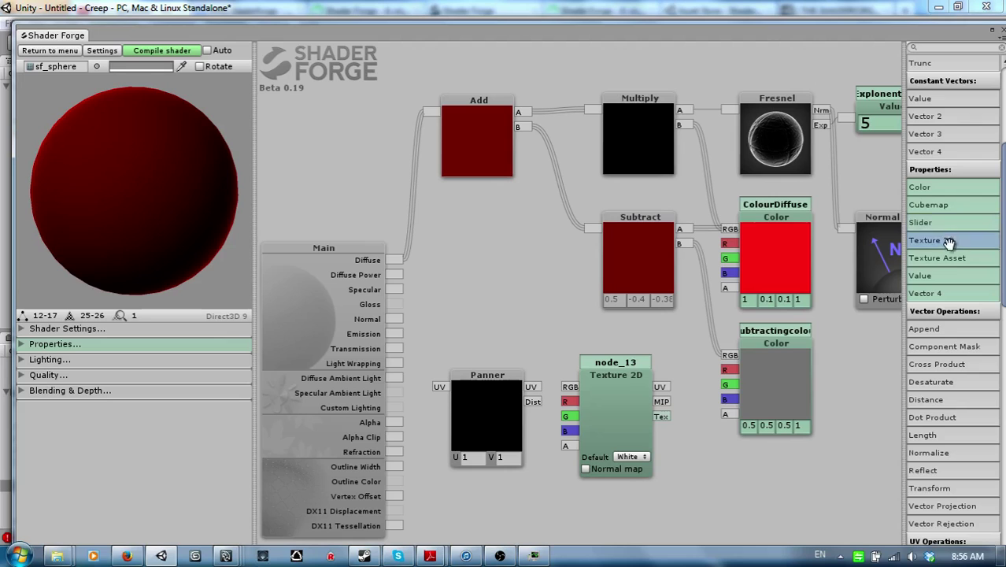
{"action": "left_click_drag", "start_coordinate": [785, 339], "coordinate": [749, 318]}
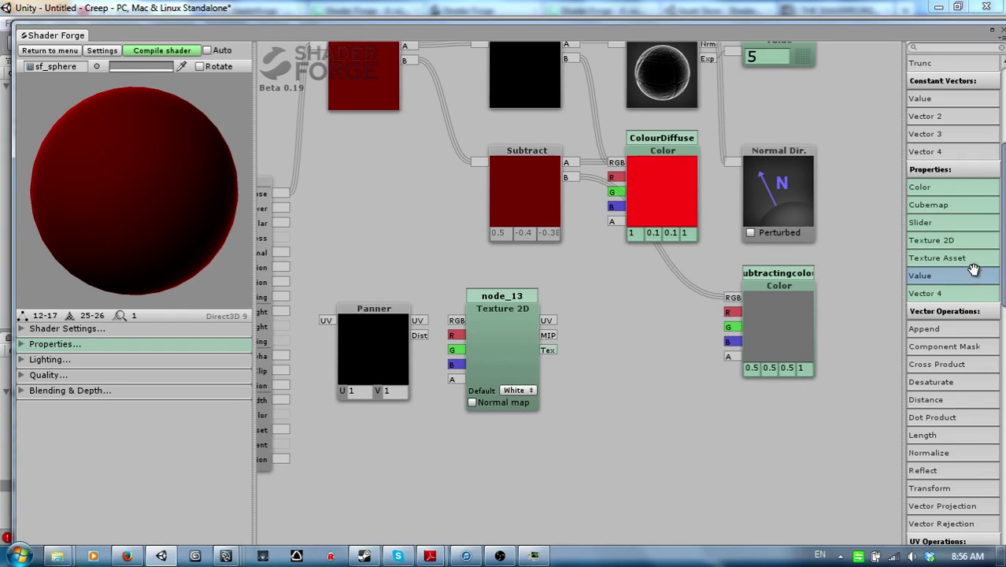
{"action": "left_click_drag", "start_coordinate": [976, 263], "coordinate": [644, 340]}
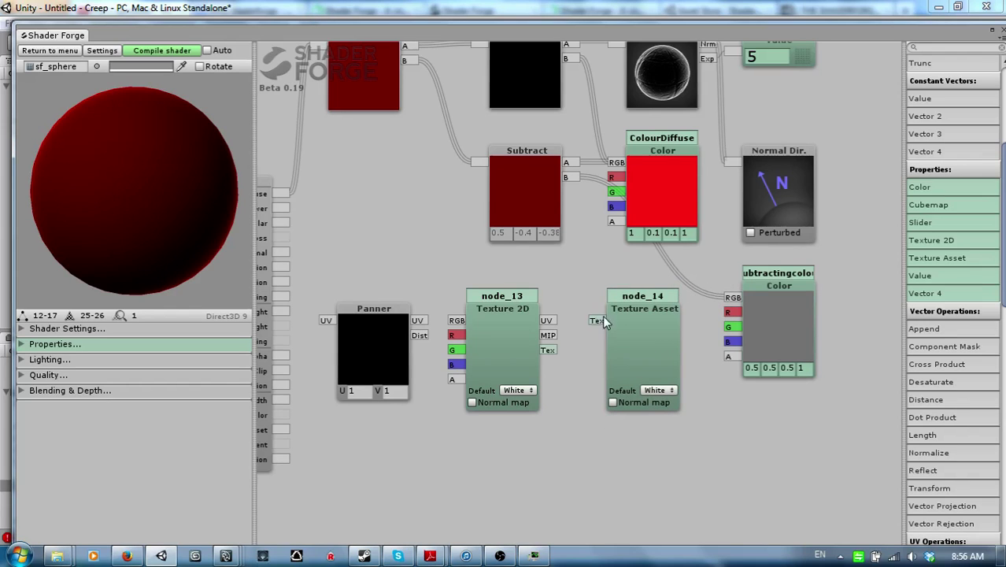
Step: Rename the nodes TextureAsset and TextureInput, then wire TextureAsset into Texture 2D's Tex input
{"action": "left_click", "coordinate": [663, 295]}
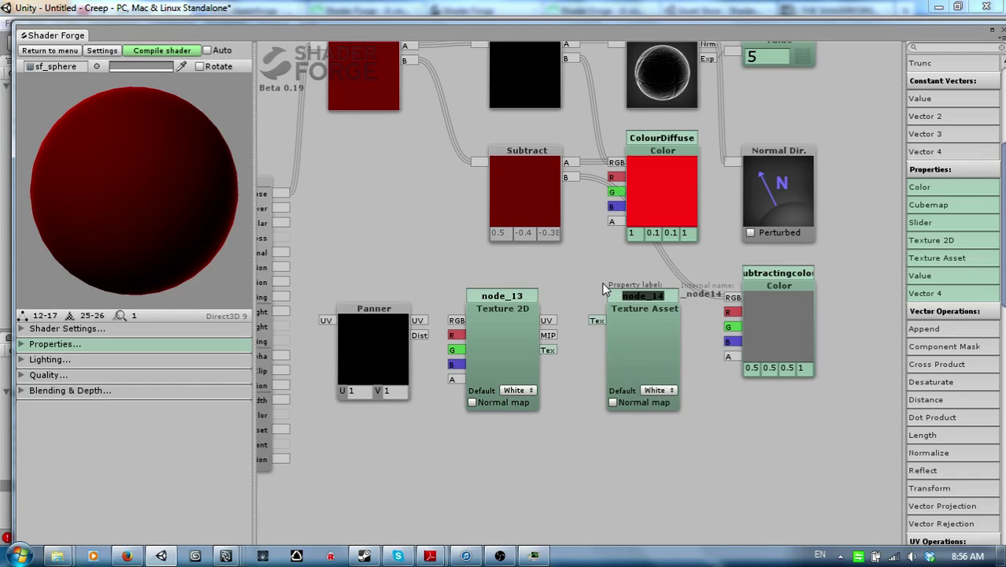
{"action": "type", "text": "TextureAs"}
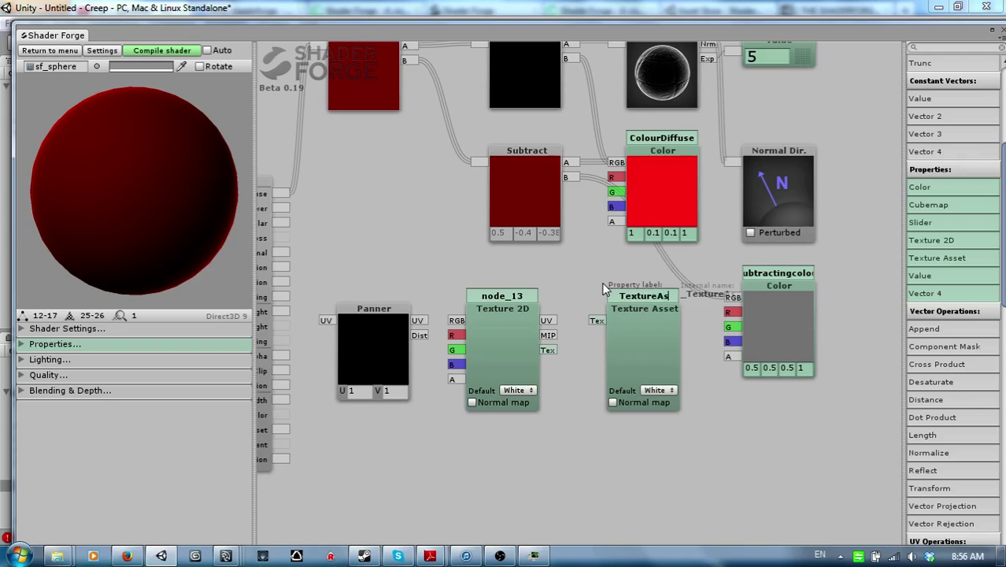
{"action": "type", "text": "set"}
{"action": "key", "text": "Return"}
{"action": "left_click", "coordinate": [528, 296]}
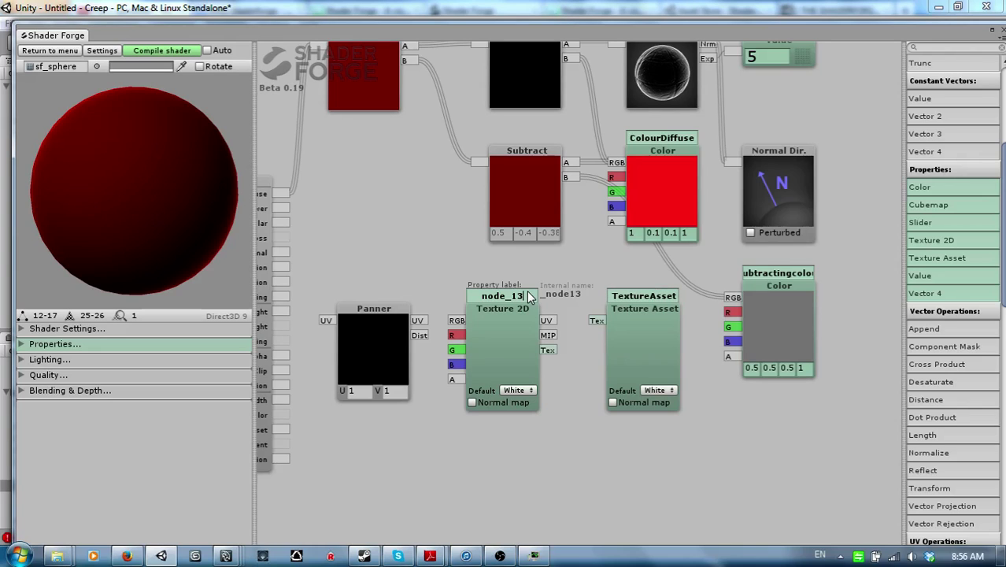
{"action": "double_click", "coordinate": [485, 293]}
{"action": "type", "text": "TextureInput"}
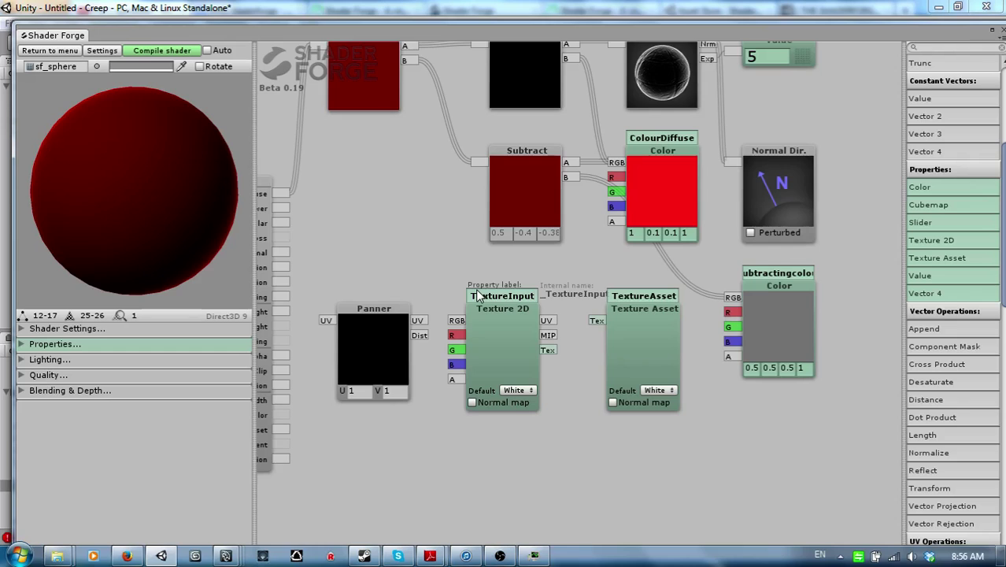
{"action": "key", "text": "Return"}
{"action": "left_click_drag", "start_coordinate": [601, 321], "coordinate": [550, 353]}
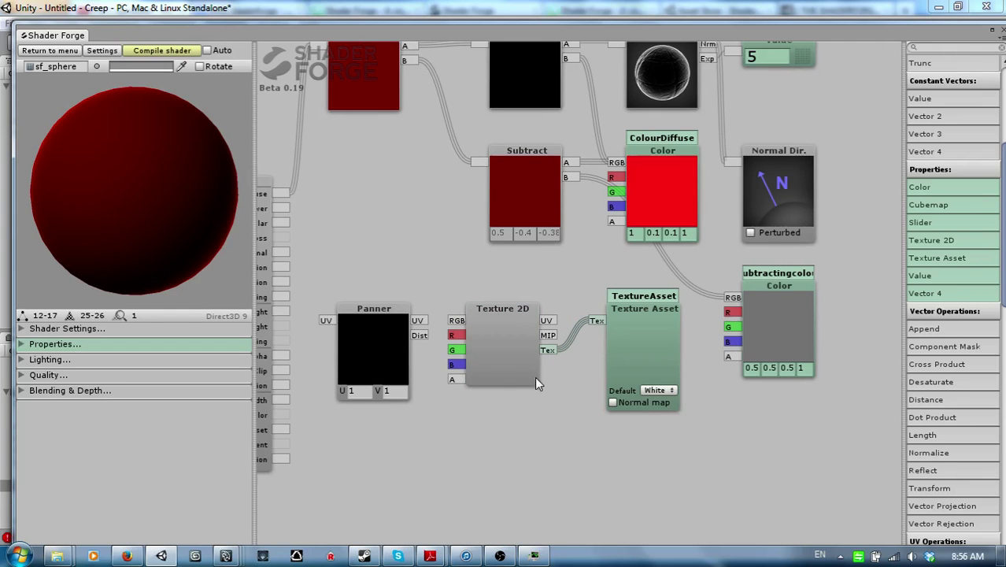
{"action": "left_click", "coordinate": [679, 397]}
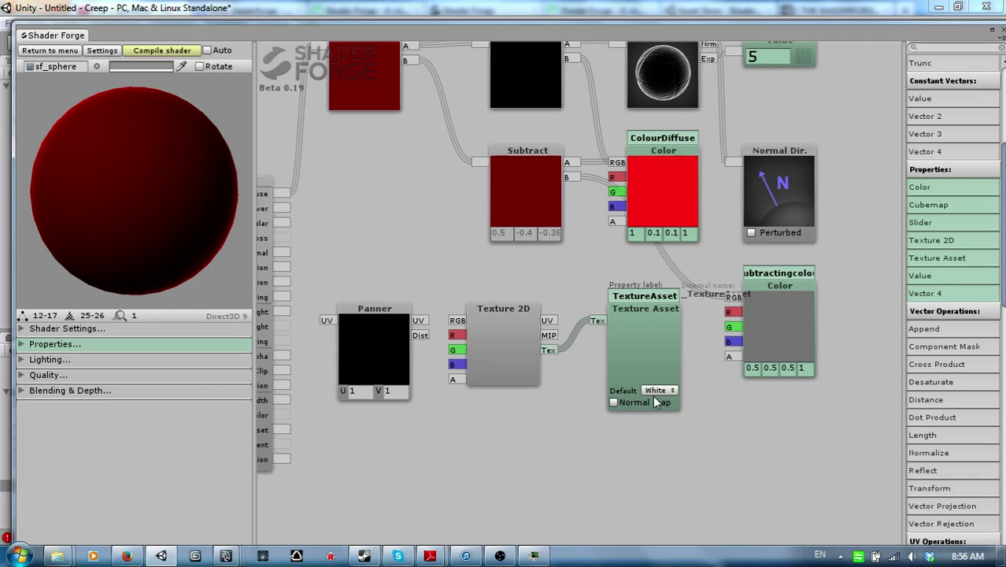
Step: Arrange the Panner above TextureAsset beside Texture 2D, and wire the Panner output into Texture 2D's UV
{"action": "left_click", "coordinate": [559, 376]}
{"action": "left_click_drag", "start_coordinate": [416, 273], "coordinate": [658, 349]}
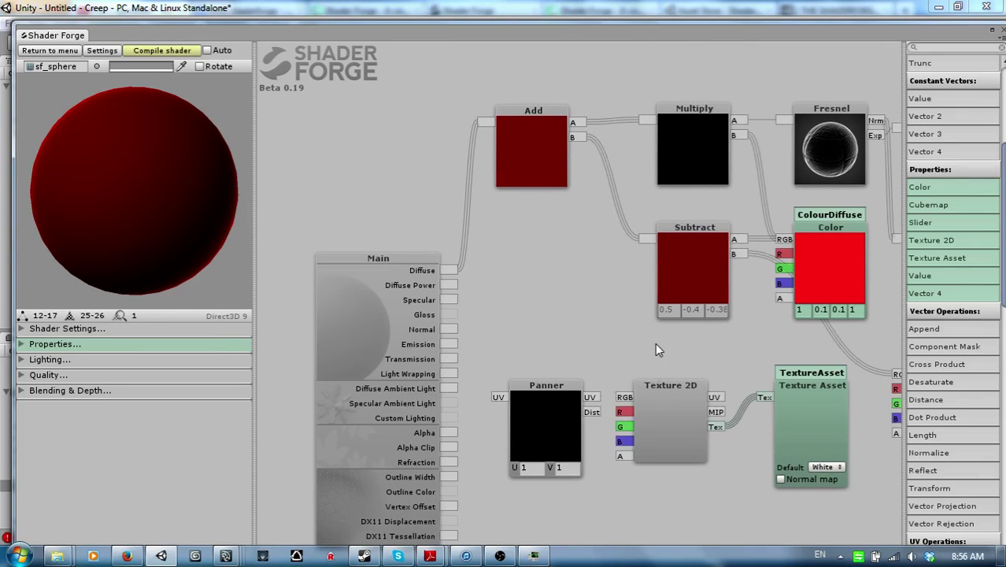
{"action": "left_click_drag", "start_coordinate": [554, 425], "coordinate": [783, 355]}
{"action": "left_click_drag", "start_coordinate": [813, 526], "coordinate": [577, 259]}
{"action": "left_click_drag", "start_coordinate": [636, 201], "coordinate": [606, 368]}
{"action": "left_click_drag", "start_coordinate": [485, 214], "coordinate": [429, 277]}
{"action": "left_click_drag", "start_coordinate": [574, 152], "coordinate": [582, 211]}
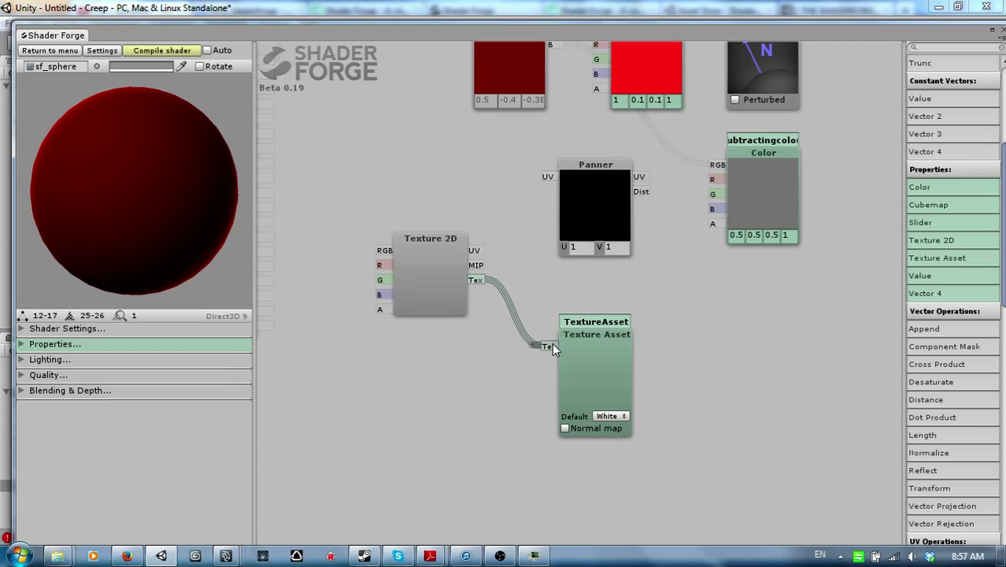
{"action": "left_click_drag", "start_coordinate": [548, 176], "coordinate": [475, 250]}
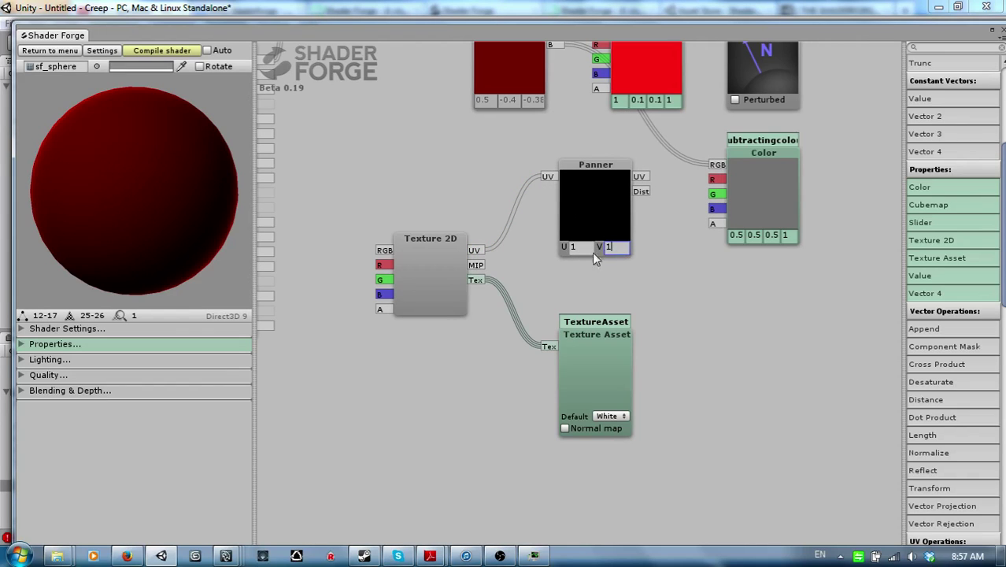
Step: Set the Panner's V value to 0
{"action": "left_click_drag", "start_coordinate": [624, 246], "coordinate": [595, 249]}
{"action": "type", "text": "0"}
{"action": "left_click", "coordinate": [585, 322]}
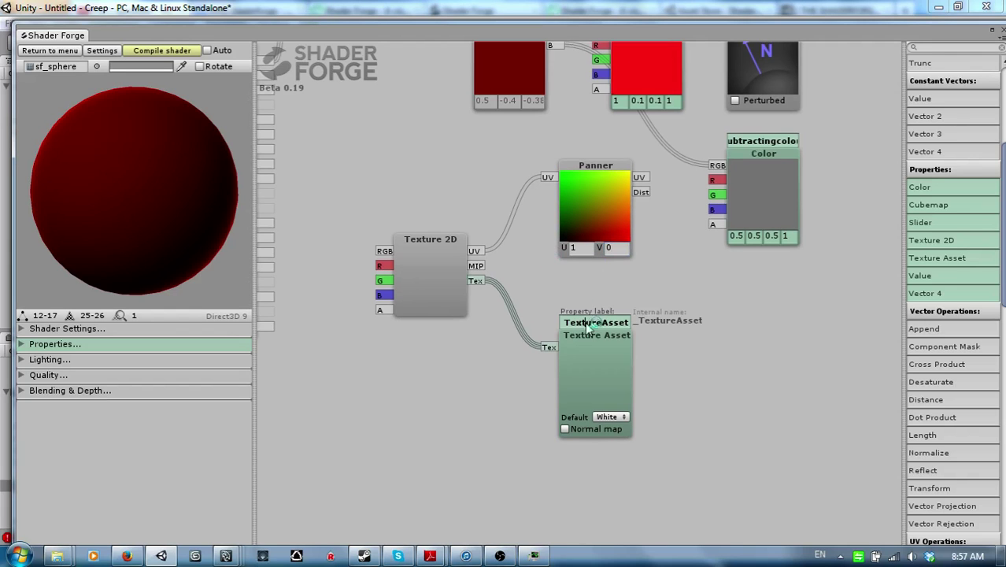
{"action": "key", "text": "Return"}
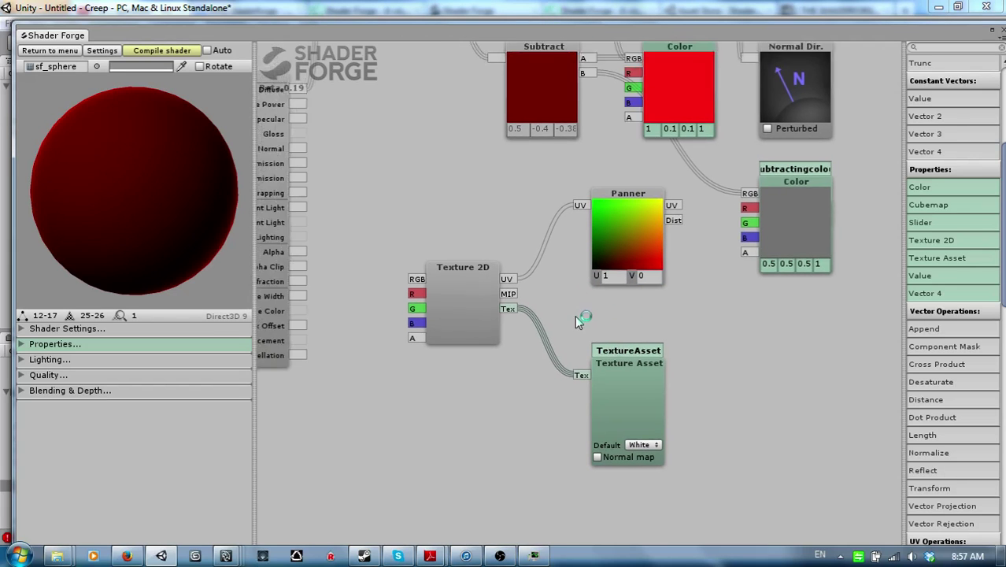
{"action": "left_click_drag", "start_coordinate": [579, 329], "coordinate": [598, 353]}
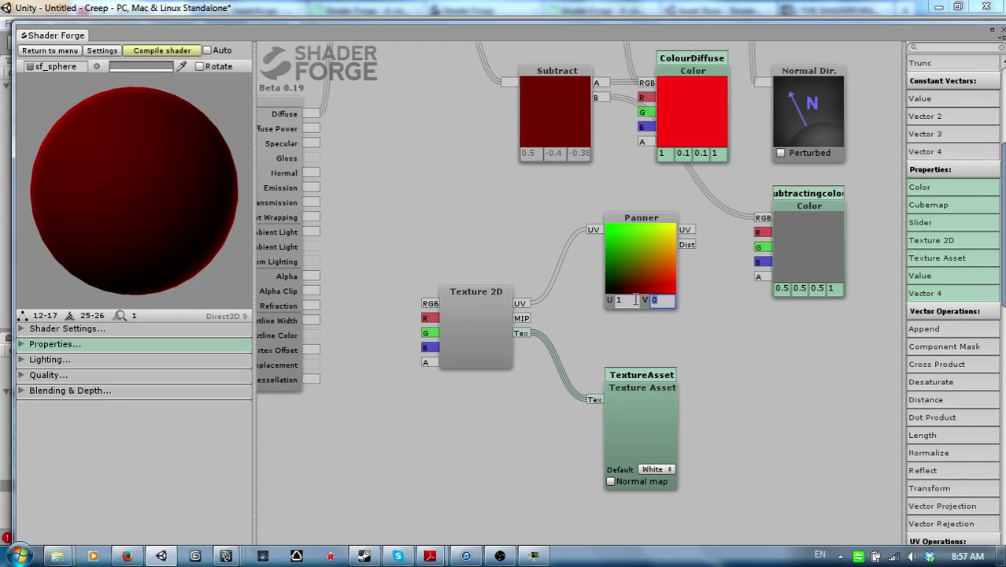
{"action": "left_click", "coordinate": [621, 300]}
Step: Connect the Texture 2D RGB output to Main's Diffuse and compile the shader
{"action": "left_click_drag", "start_coordinate": [407, 205], "coordinate": [462, 228]}
{"action": "left_click_drag", "start_coordinate": [481, 329], "coordinate": [361, 140]}
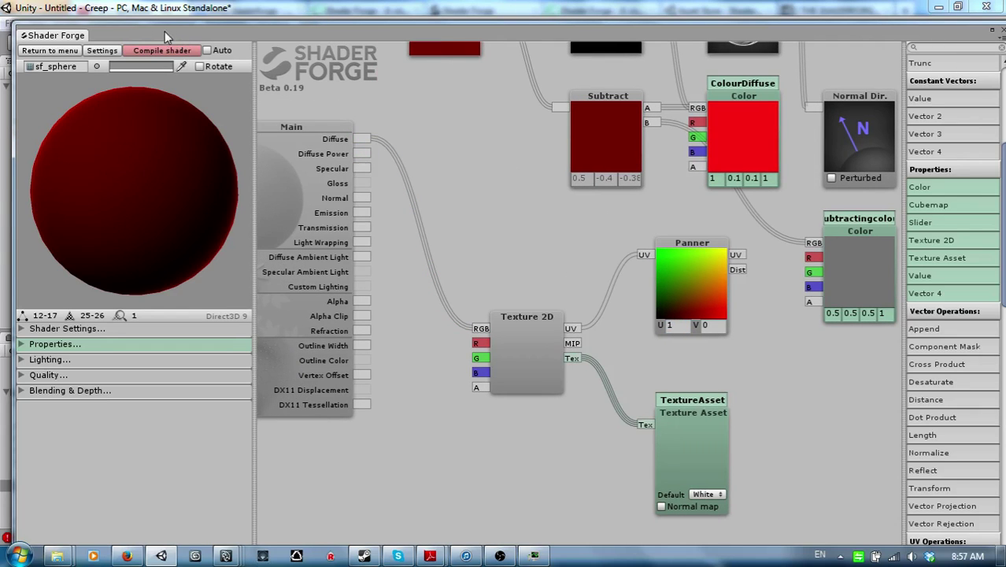
{"action": "left_click", "coordinate": [167, 52]}
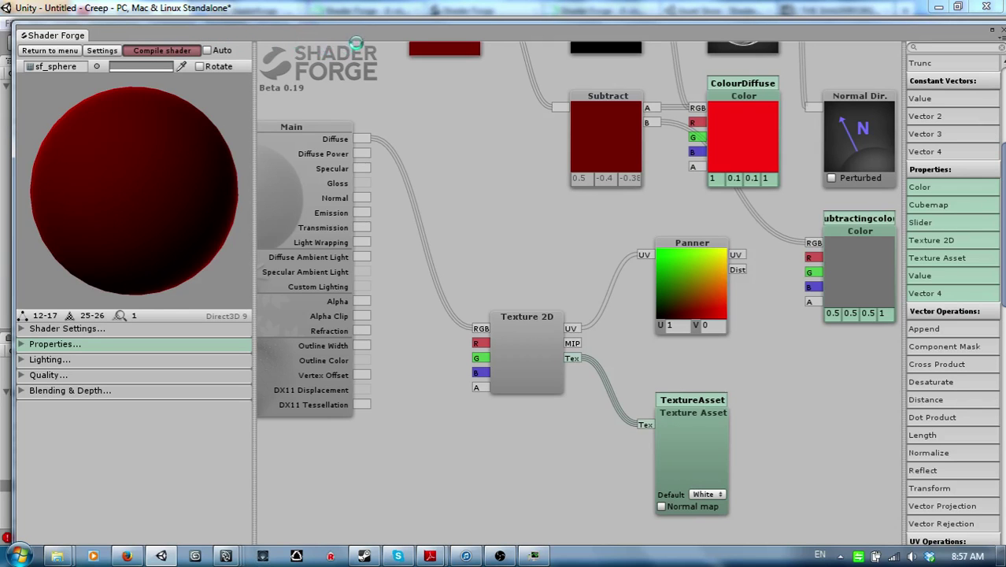
Step: Assign the AMY_Color texture to the material's TextureAsset slot in the Inspector
{"action": "double_click", "coordinate": [364, 32]}
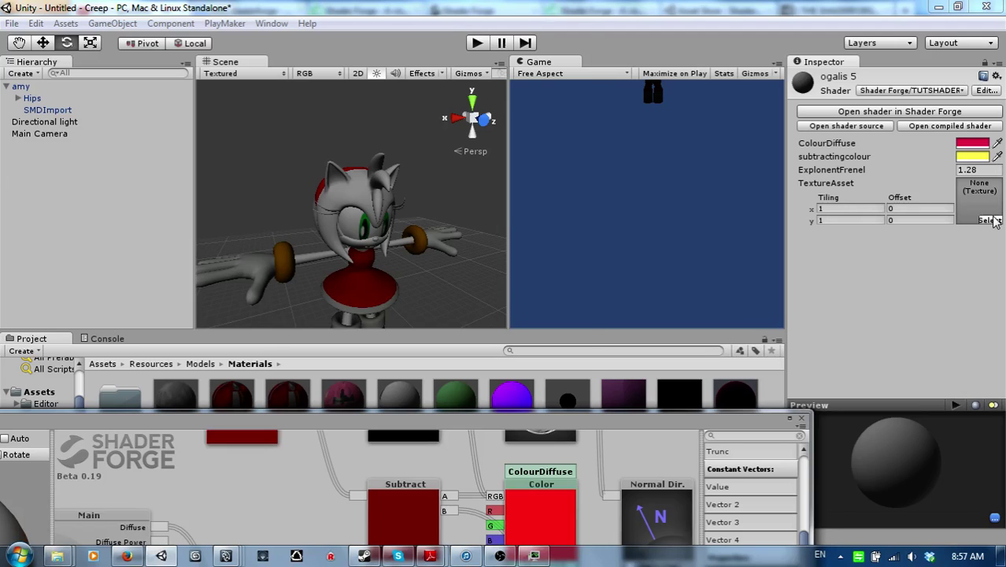
{"action": "left_click", "coordinate": [990, 220]}
{"action": "double_click", "coordinate": [464, 137]}
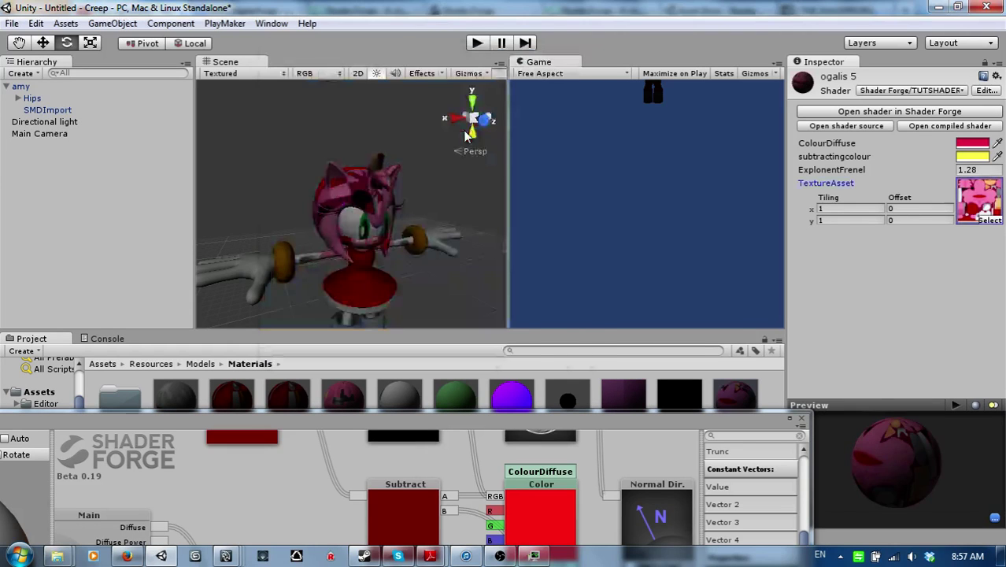
{"action": "left_click", "coordinate": [465, 213]}
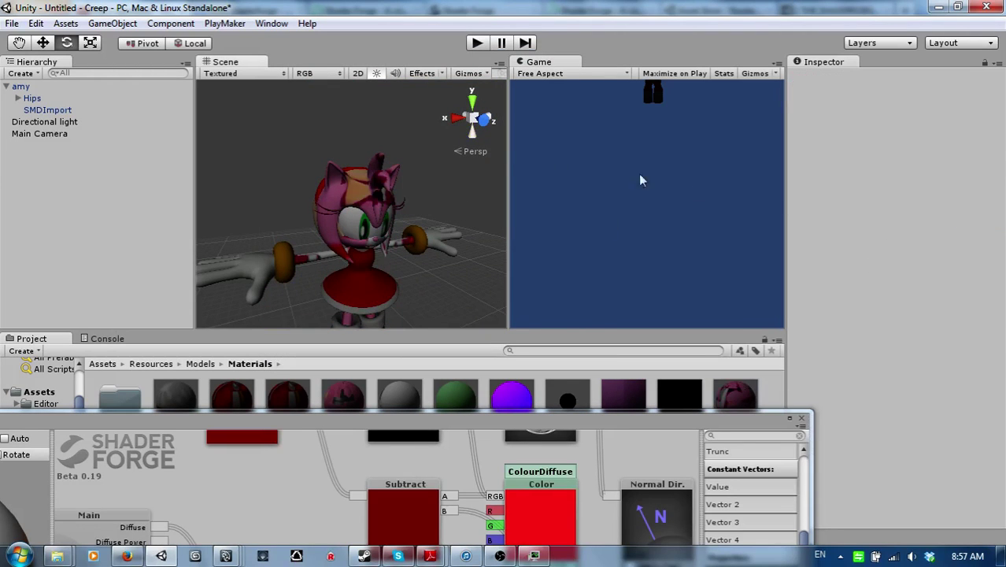
Step: Run play mode and inspect the SMDImport mesh's materials, then stop playing
{"action": "left_click", "coordinate": [477, 42]}
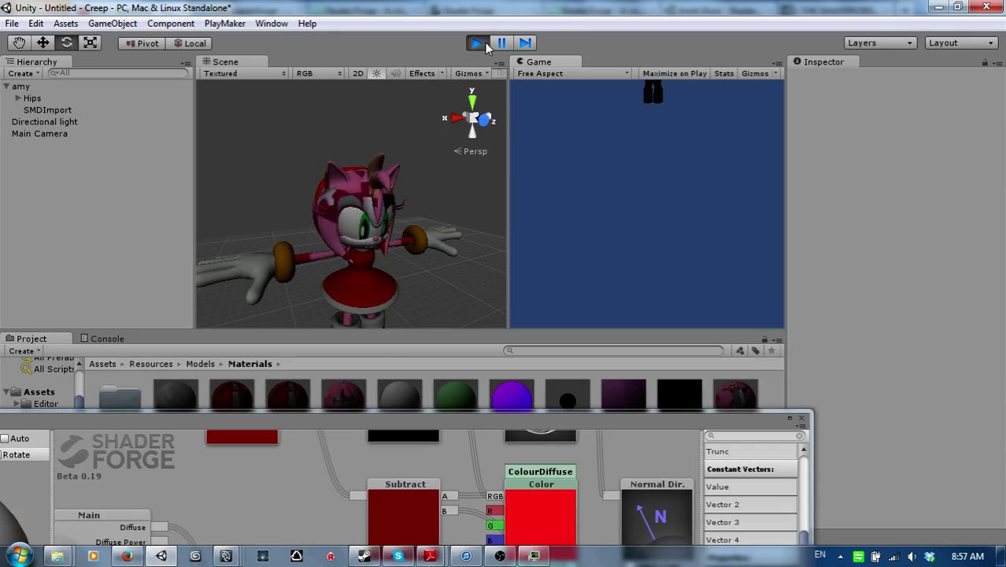
{"action": "left_click", "coordinate": [358, 221]}
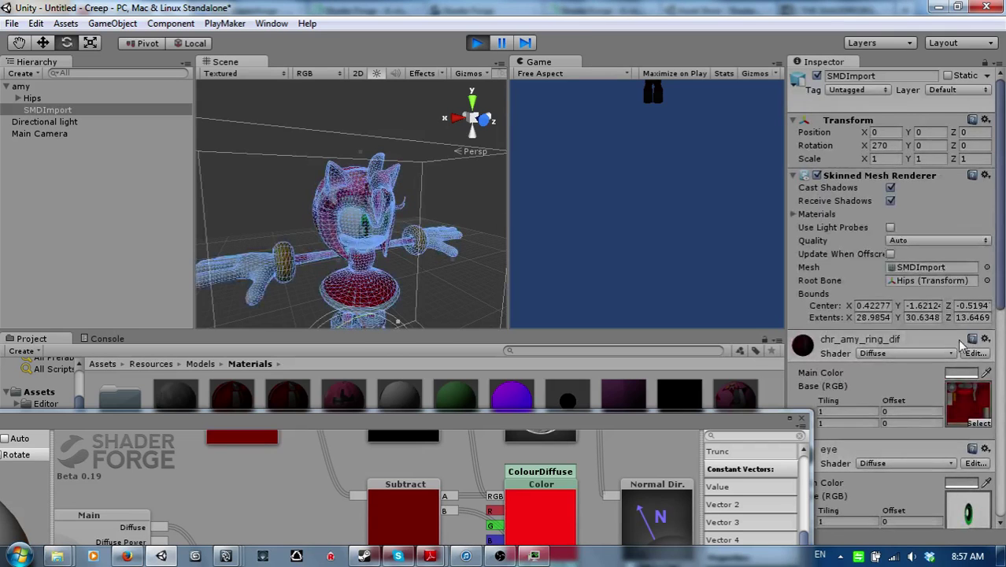
{"action": "scroll", "coordinate": [961, 345], "scroll_direction": "down", "scroll_amount": 6}
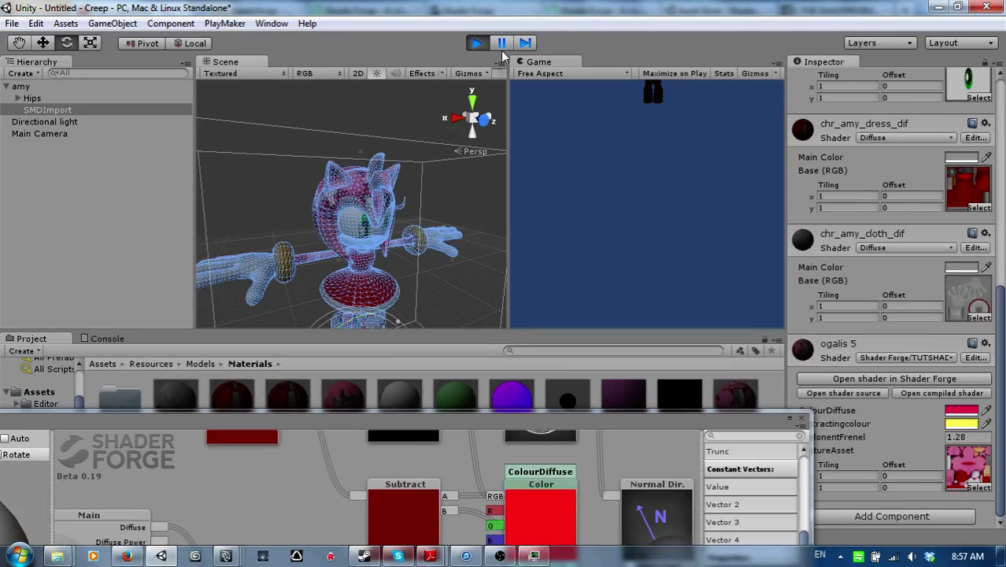
{"action": "left_click", "coordinate": [478, 43]}
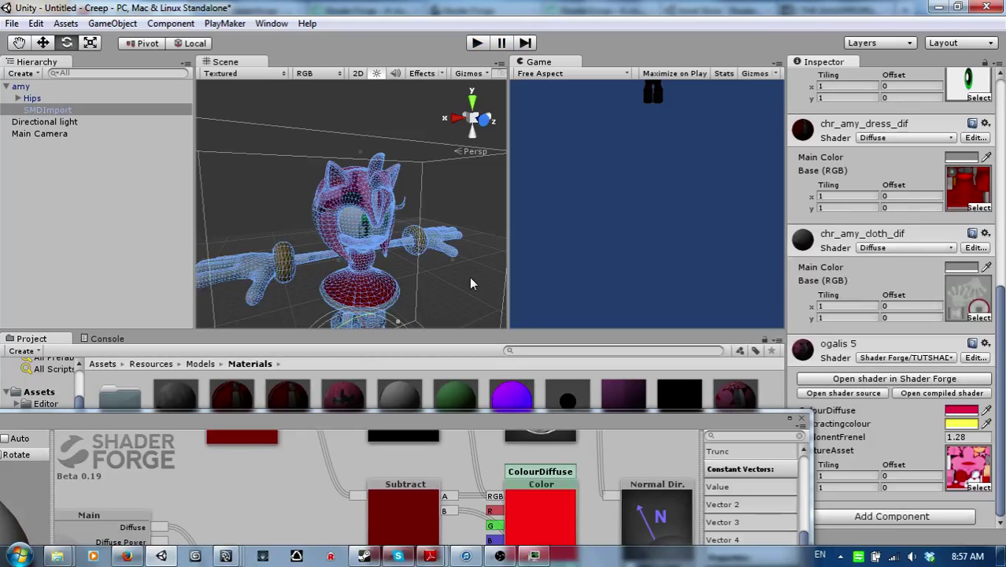
{"action": "left_click", "coordinate": [473, 284]}
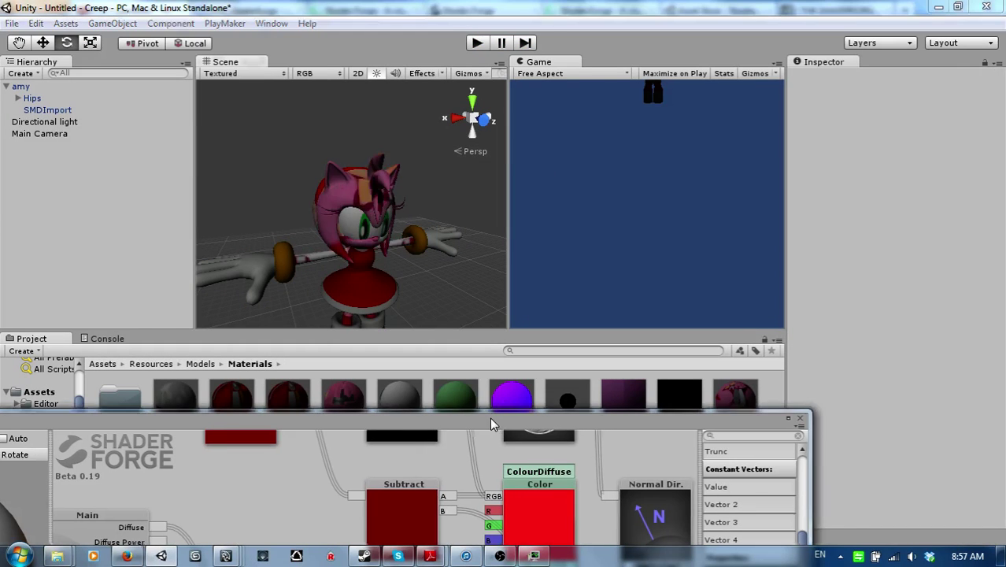
Step: Add a Rotator node from UV Operations and place it between the Panner and Texture 2D
{"action": "left_click_drag", "start_coordinate": [497, 429], "coordinate": [651, 12]}
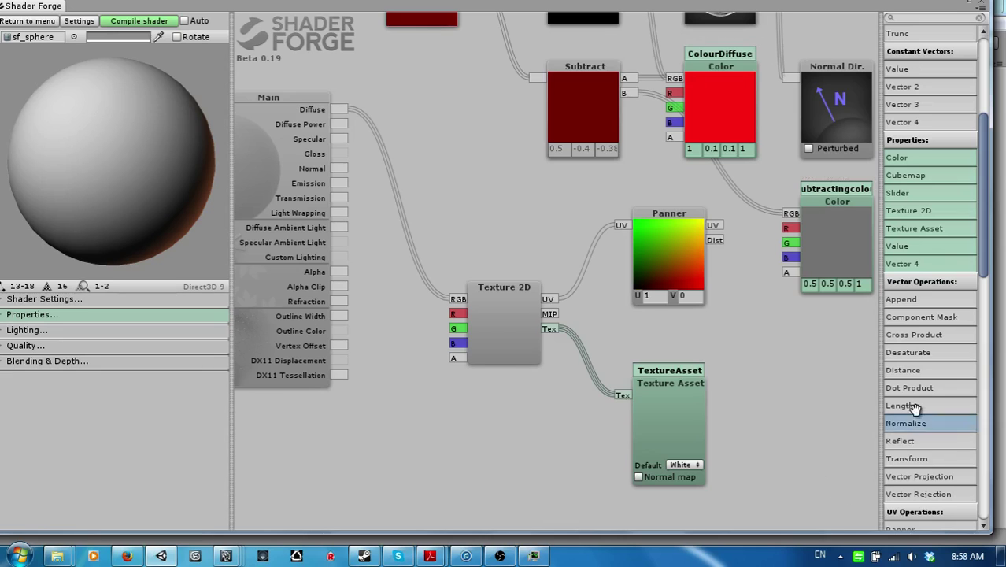
{"action": "scroll", "coordinate": [938, 226], "scroll_direction": "down", "scroll_amount": 5}
{"action": "scroll", "coordinate": [938, 227], "scroll_direction": "down", "scroll_amount": 2}
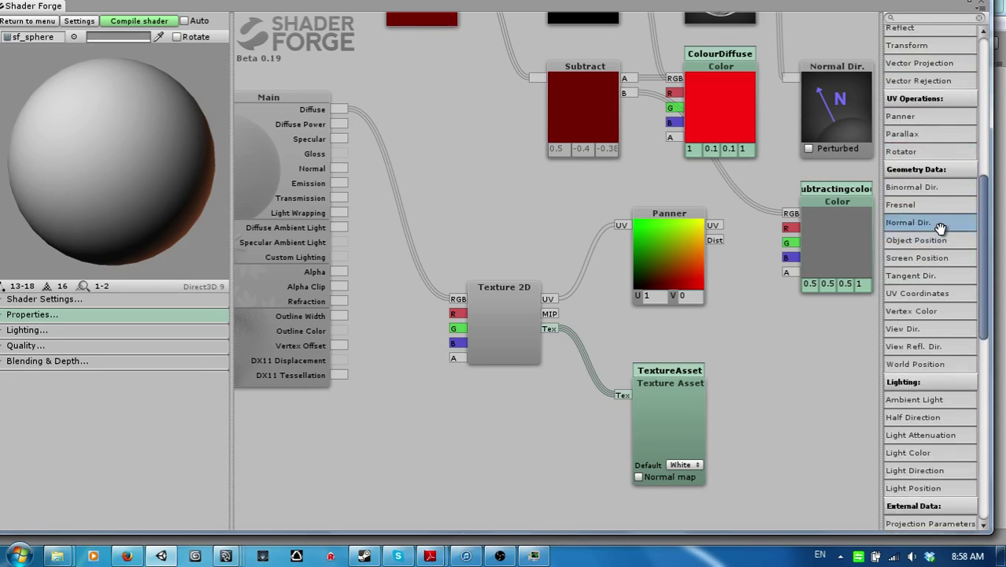
{"action": "scroll", "coordinate": [941, 230], "scroll_direction": "up", "scroll_amount": 1}
{"action": "left_click_drag", "start_coordinate": [940, 234], "coordinate": [524, 446]}
{"action": "left_click_drag", "start_coordinate": [570, 390], "coordinate": [523, 234]}
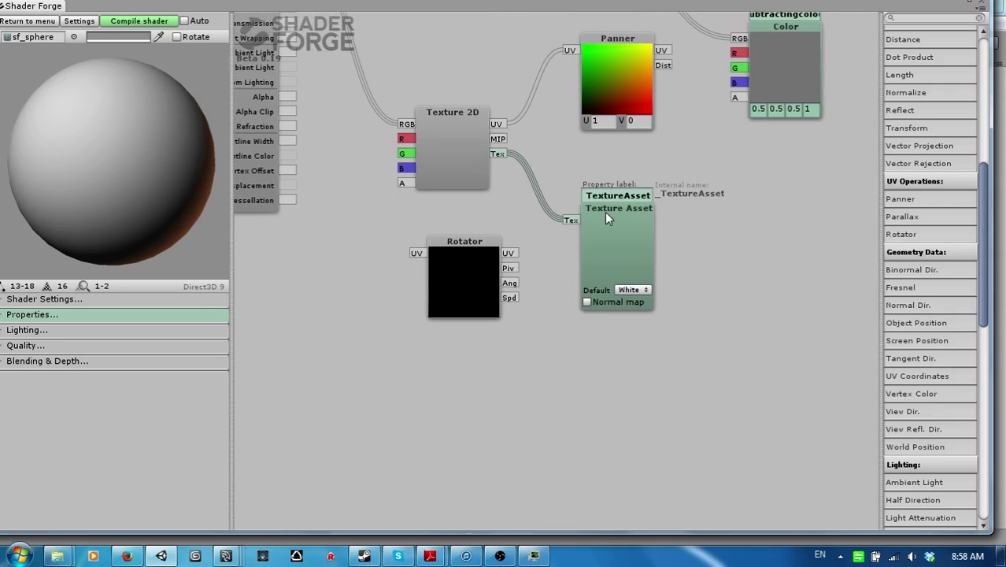
{"action": "left_click_drag", "start_coordinate": [605, 212], "coordinate": [737, 212]}
{"action": "left_click_drag", "start_coordinate": [477, 288], "coordinate": [552, 270]}
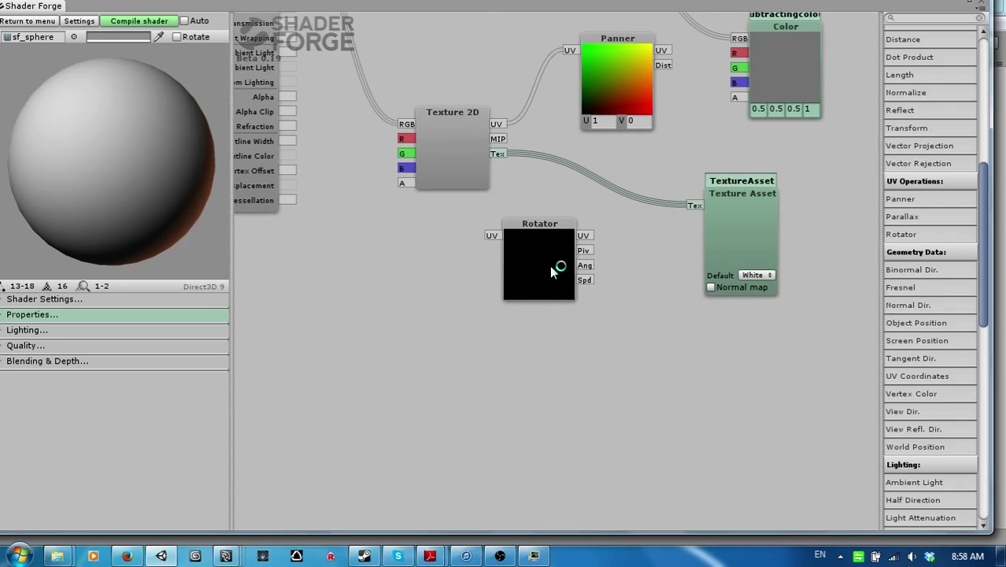
Step: Wire the Rotator output into Texture 2D's UV and the Panner into the Rotator's UV
{"action": "left_click_drag", "start_coordinate": [590, 236], "coordinate": [629, 305]}
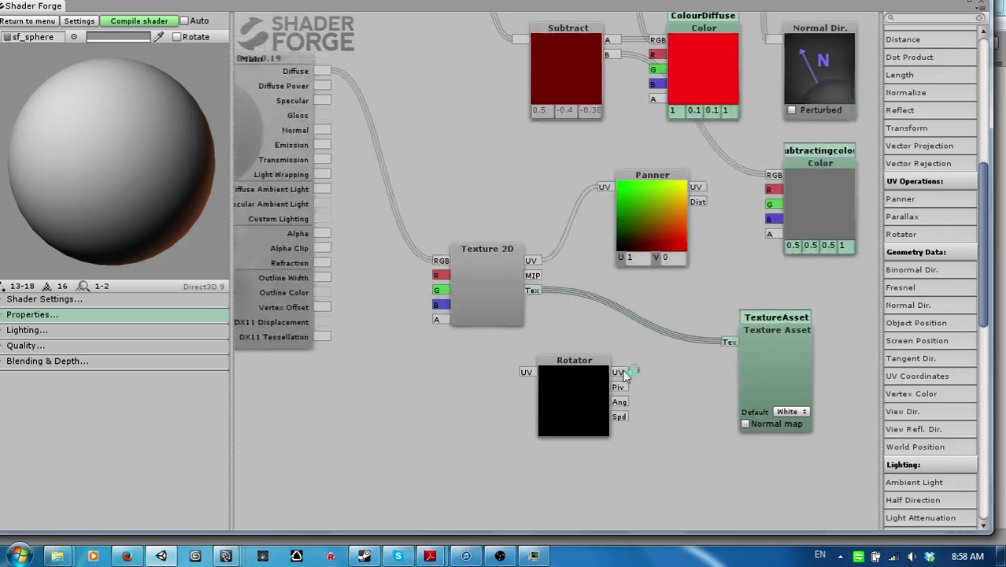
{"action": "left_click_drag", "start_coordinate": [525, 371], "coordinate": [529, 348]}
{"action": "left_click_drag", "start_coordinate": [549, 302], "coordinate": [540, 264]}
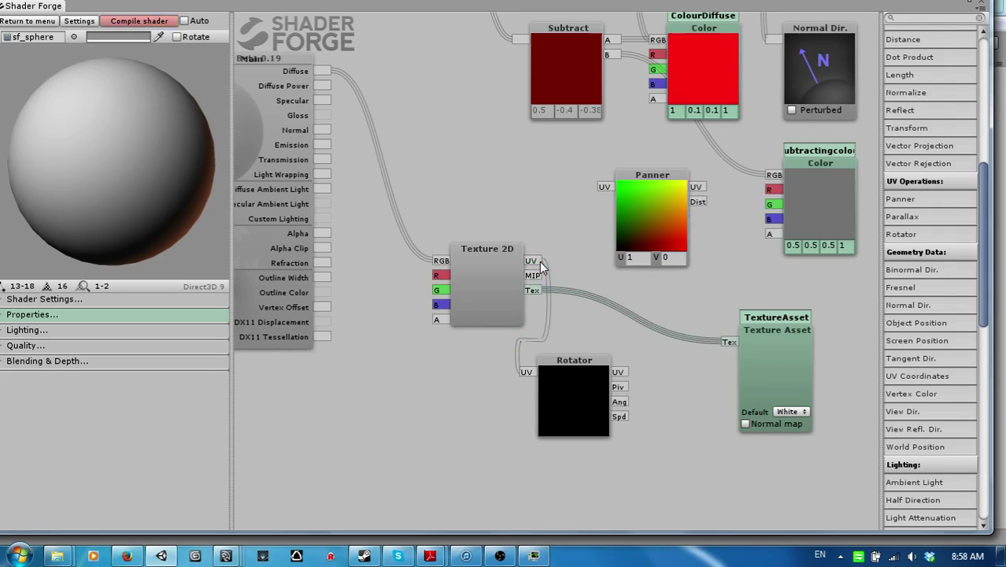
{"action": "left_click_drag", "start_coordinate": [610, 191], "coordinate": [622, 377]}
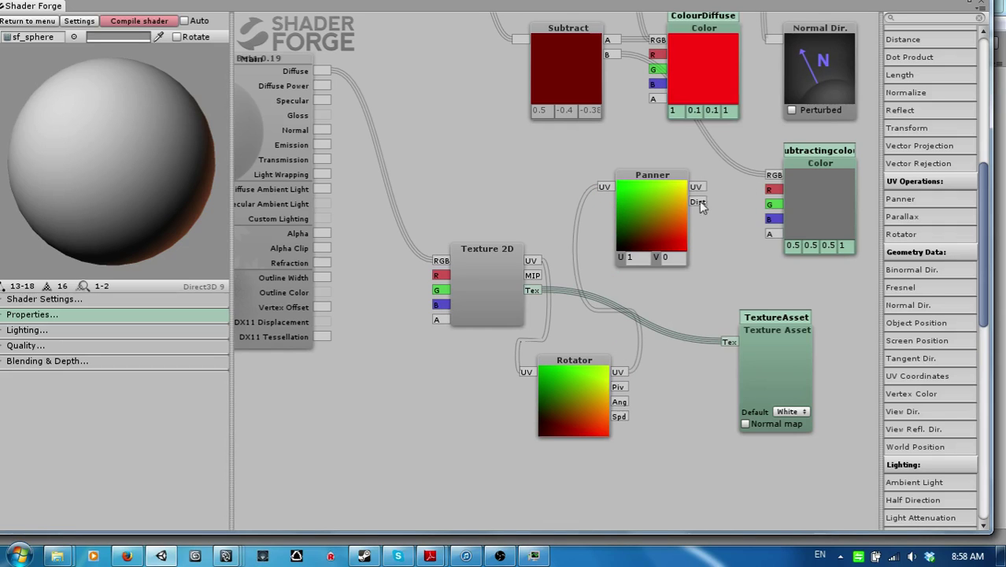
{"action": "left_click_drag", "start_coordinate": [663, 385], "coordinate": [585, 357]}
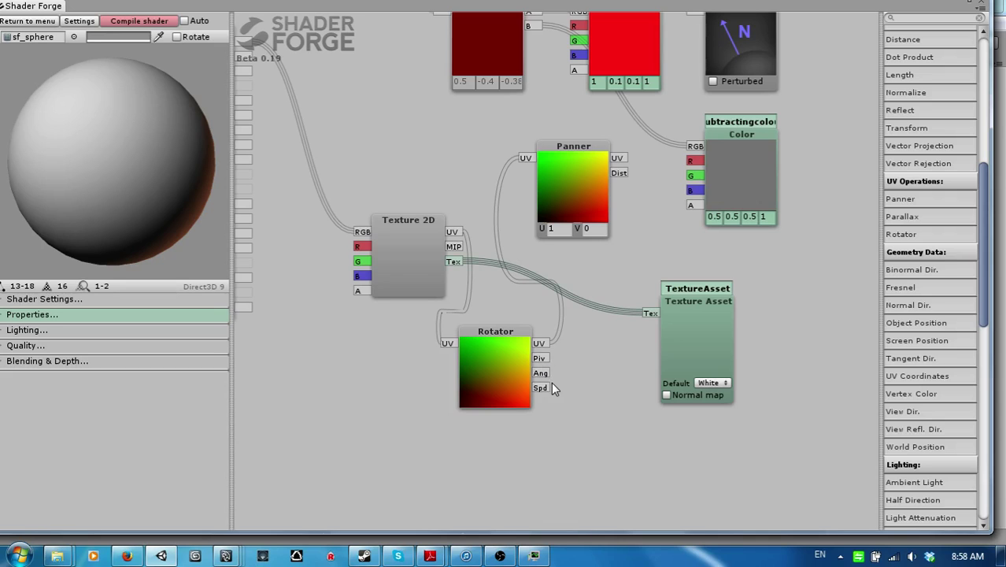
{"action": "left_click_drag", "start_coordinate": [725, 340], "coordinate": [827, 277]}
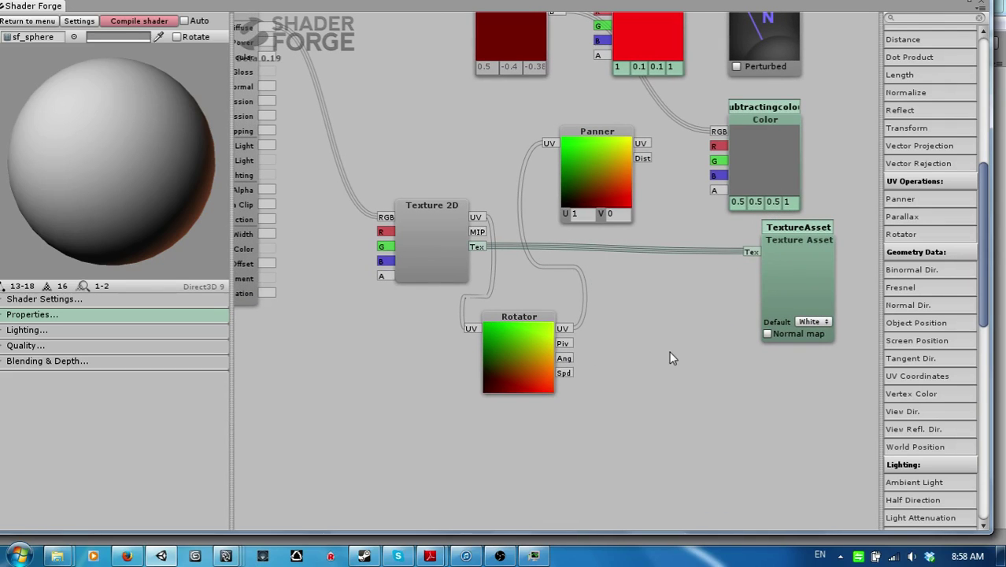
{"action": "scroll", "coordinate": [944, 315], "scroll_direction": "up", "scroll_amount": 8}
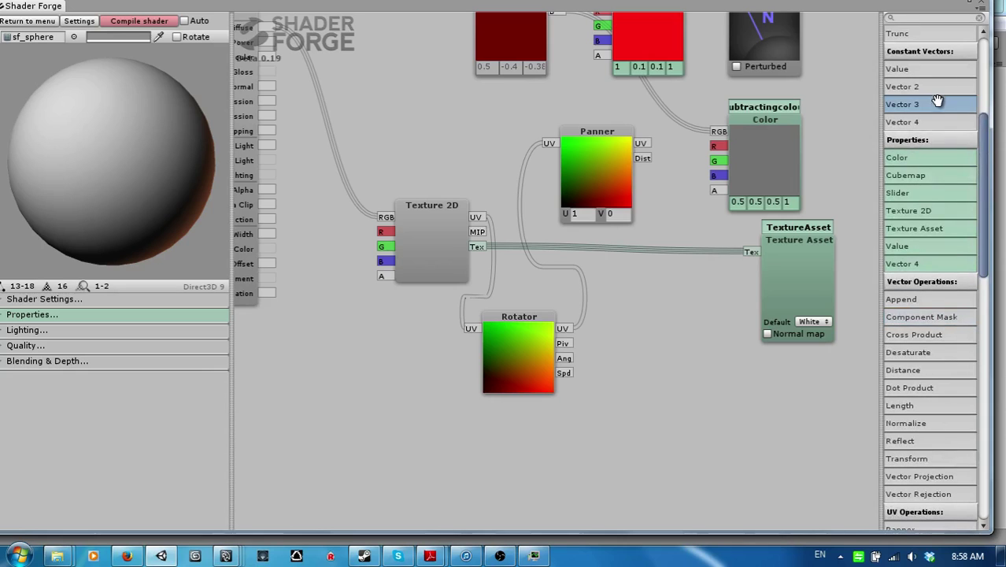
Step: Add a Vector 2 node below the TextureAsset node
{"action": "left_click_drag", "start_coordinate": [936, 86], "coordinate": [673, 360]}
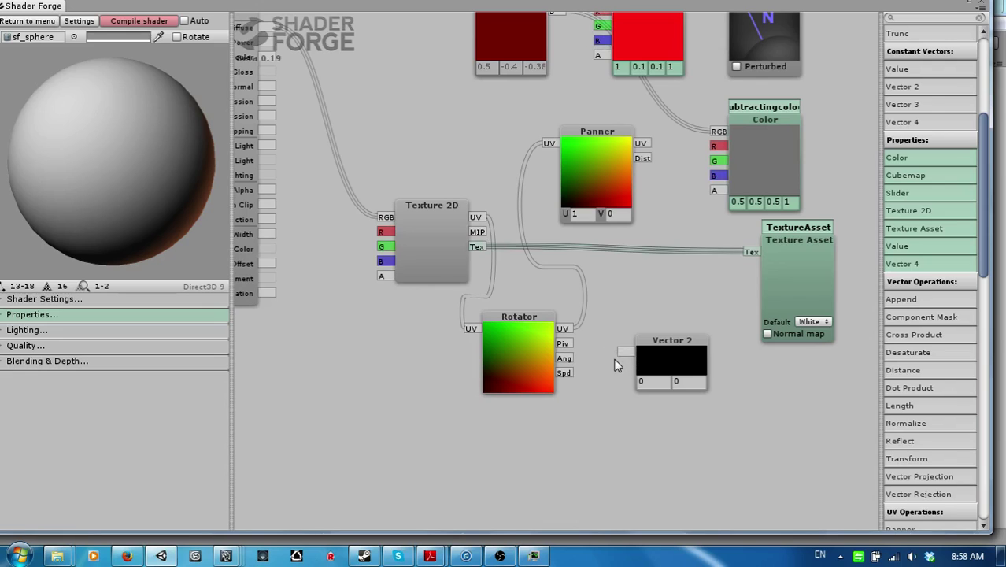
{"action": "left_click_drag", "start_coordinate": [627, 356], "coordinate": [629, 363]}
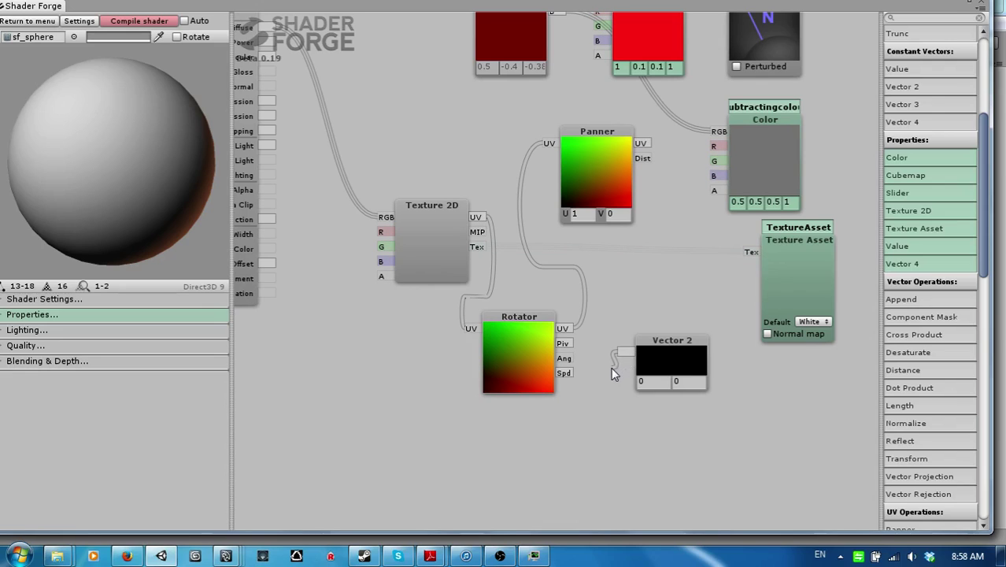
{"action": "left_click_drag", "start_coordinate": [613, 443], "coordinate": [603, 418]}
{"action": "left_click_drag", "start_coordinate": [610, 376], "coordinate": [616, 372]}
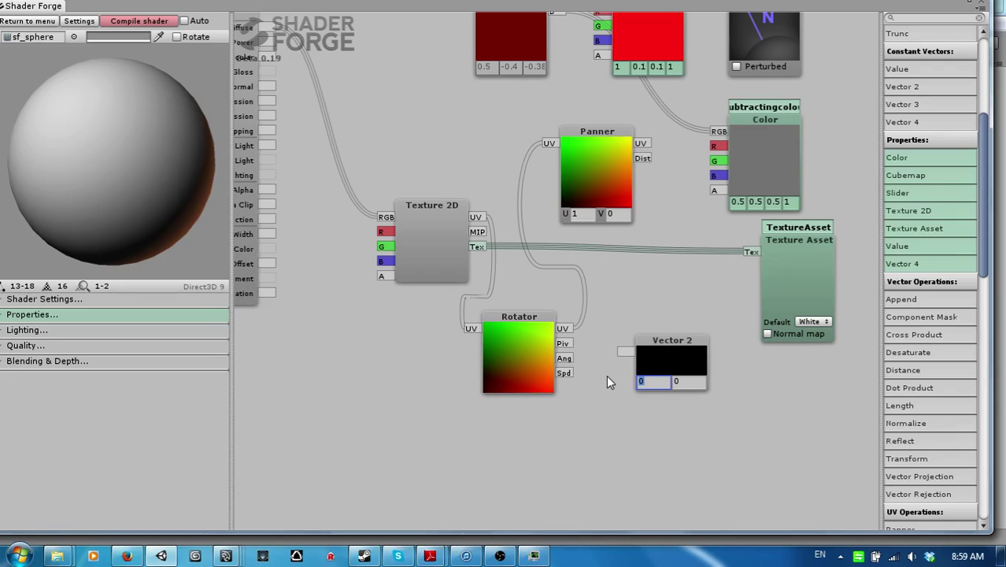
Step: Set the Vector 2 to (0.8, 0.8) and link it to the Rotator's Piv input
{"action": "type", "text": "0.8"}
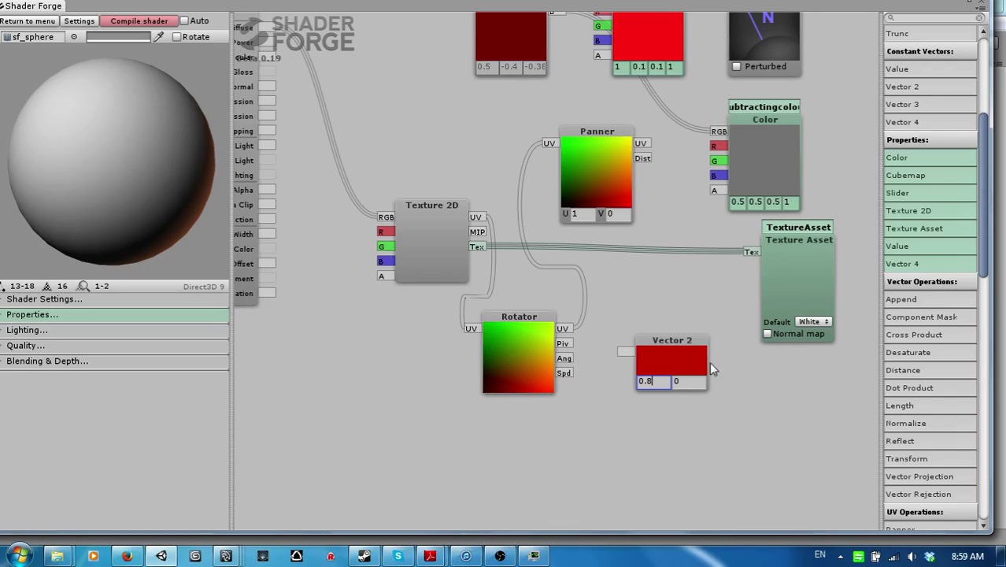
{"action": "left_click", "coordinate": [692, 382]}
{"action": "type", "text": "8"}
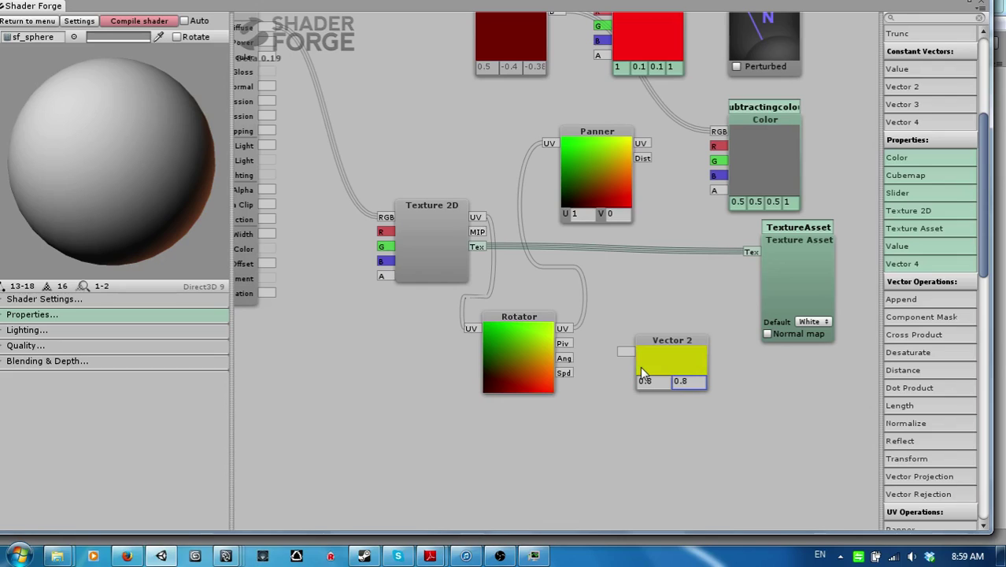
{"action": "left_click", "coordinate": [604, 361]}
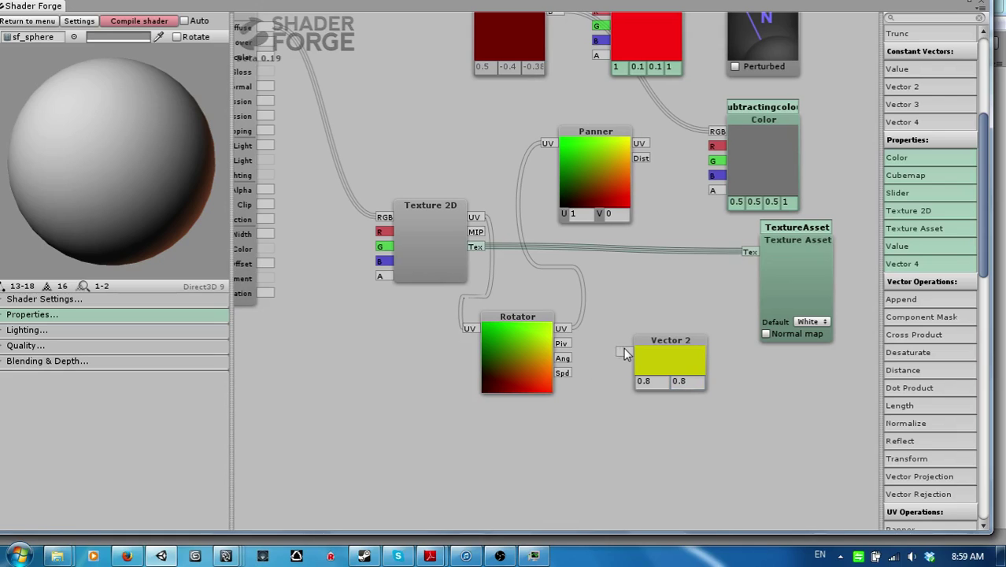
{"action": "left_click_drag", "start_coordinate": [623, 350], "coordinate": [574, 343]}
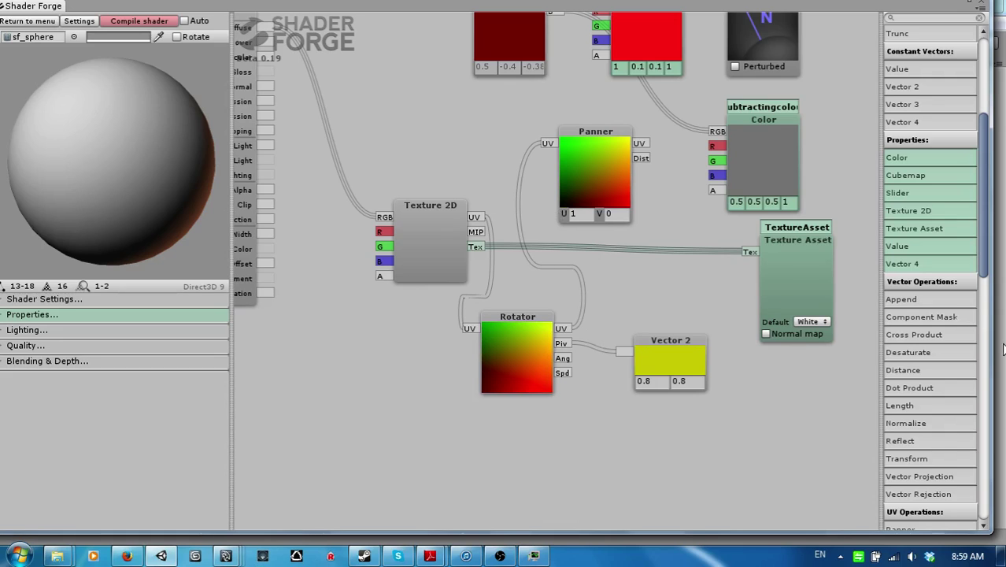
Step: Add and then delete a stray Vector 3 node and an extra Vector 2 node
{"action": "left_click_drag", "start_coordinate": [950, 88], "coordinate": [983, 79]}
{"action": "left_click_drag", "start_coordinate": [936, 103], "coordinate": [667, 457]}
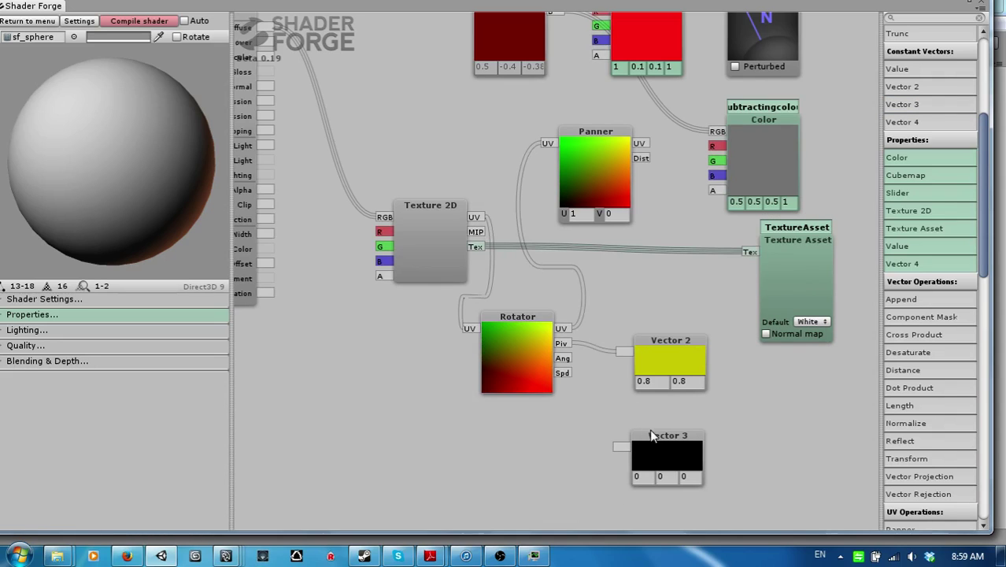
{"action": "left_click", "coordinate": [657, 440]}
{"action": "key", "text": "Delete"}
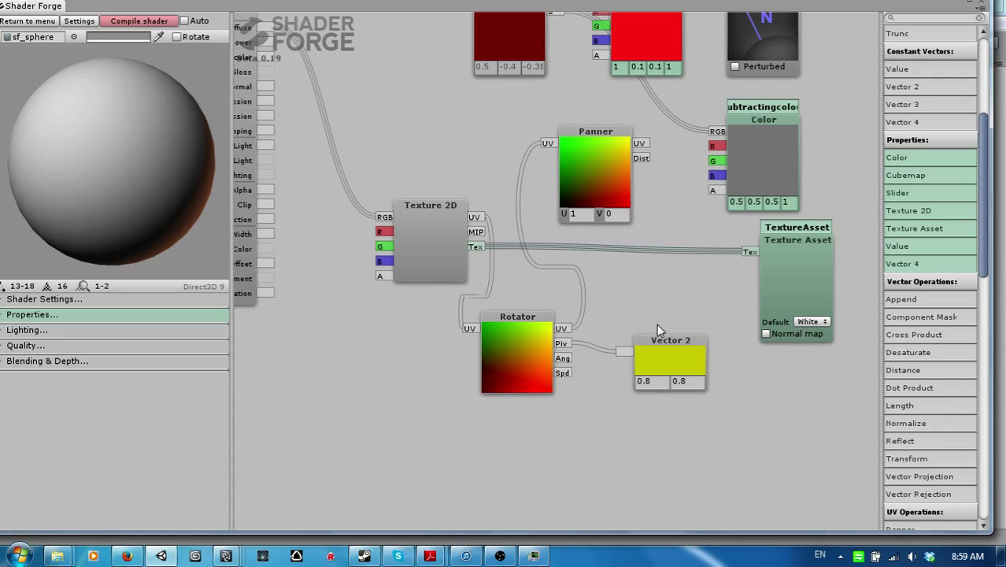
{"action": "left_click_drag", "start_coordinate": [940, 88], "coordinate": [669, 442]}
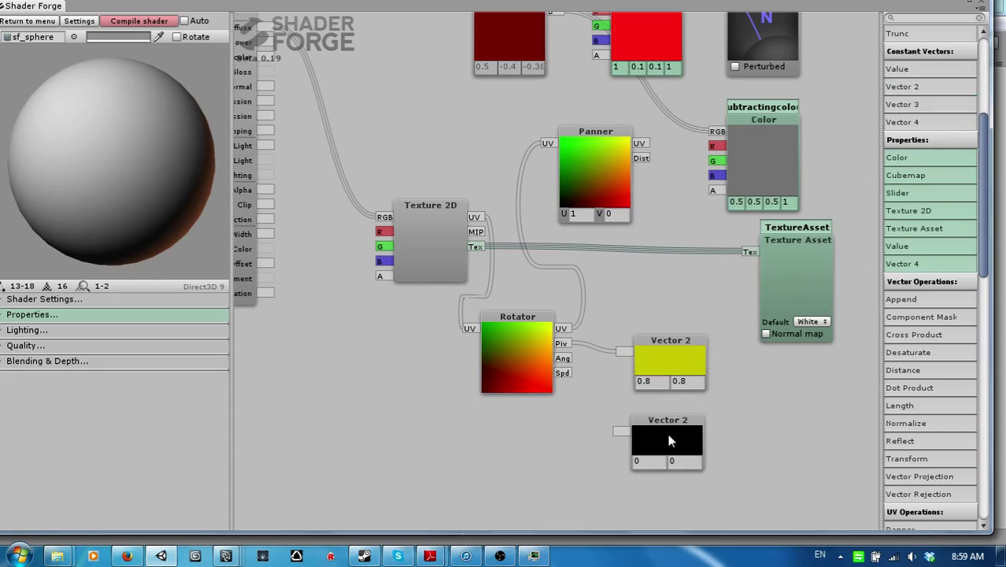
{"action": "left_click", "coordinate": [651, 425]}
{"action": "key", "text": "Delete"}
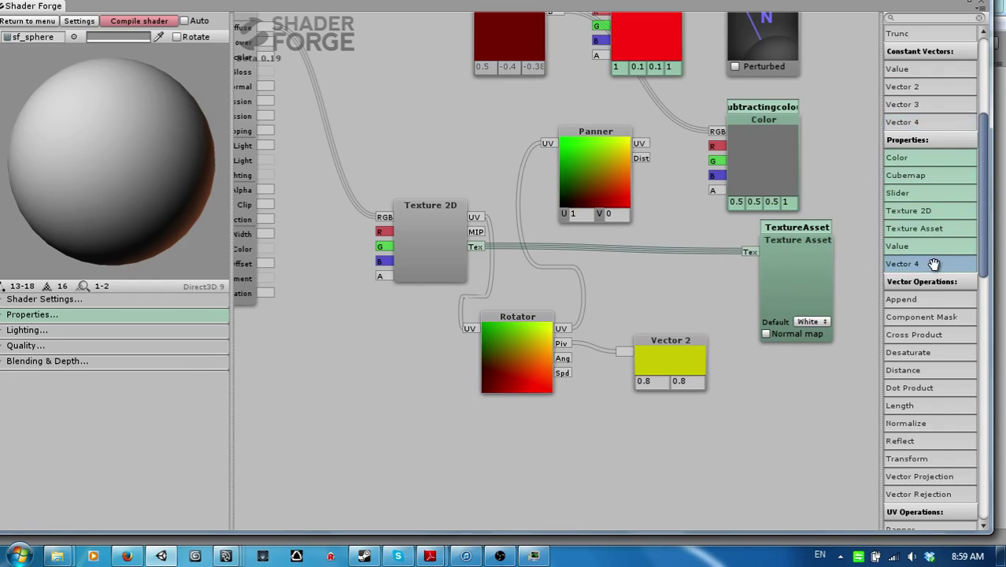
Step: Try out a Vector 4 node and a Value node, then delete both
{"action": "left_click_drag", "start_coordinate": [937, 263], "coordinate": [680, 438]}
{"action": "left_click_drag", "start_coordinate": [633, 407], "coordinate": [619, 419]}
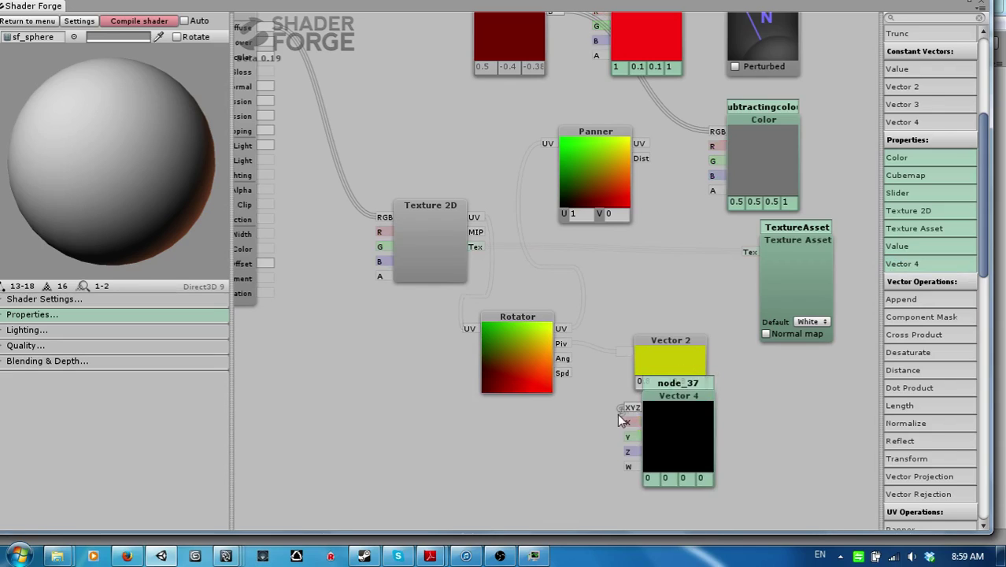
{"action": "left_click_drag", "start_coordinate": [573, 390], "coordinate": [575, 390]}
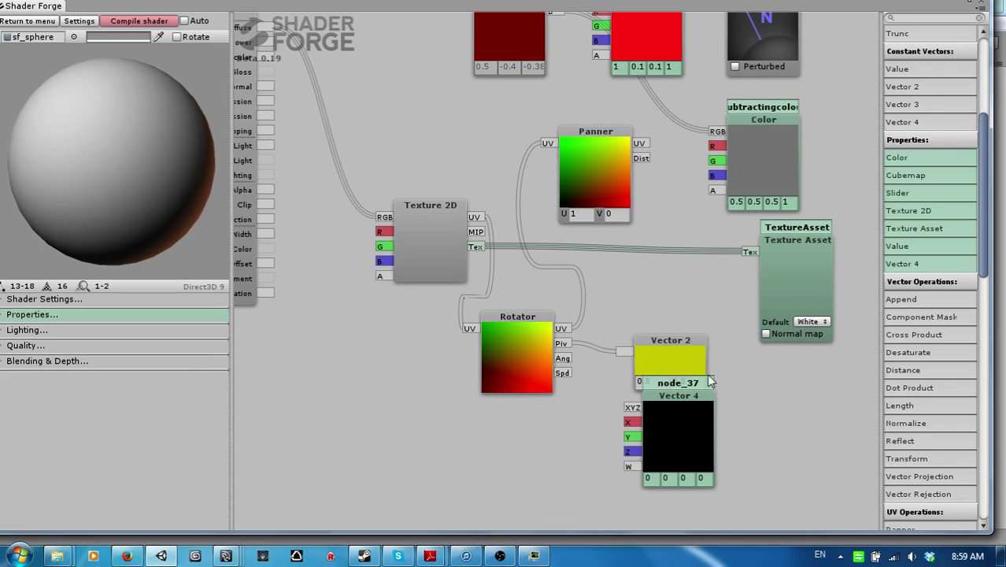
{"action": "left_click_drag", "start_coordinate": [676, 397], "coordinate": [729, 424]}
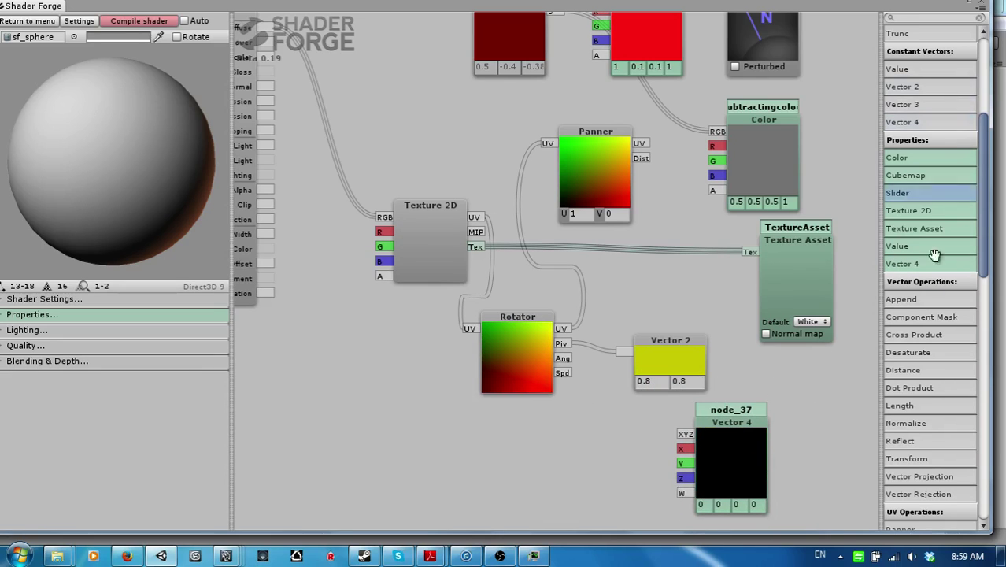
{"action": "left_click_drag", "start_coordinate": [939, 244], "coordinate": [637, 471]}
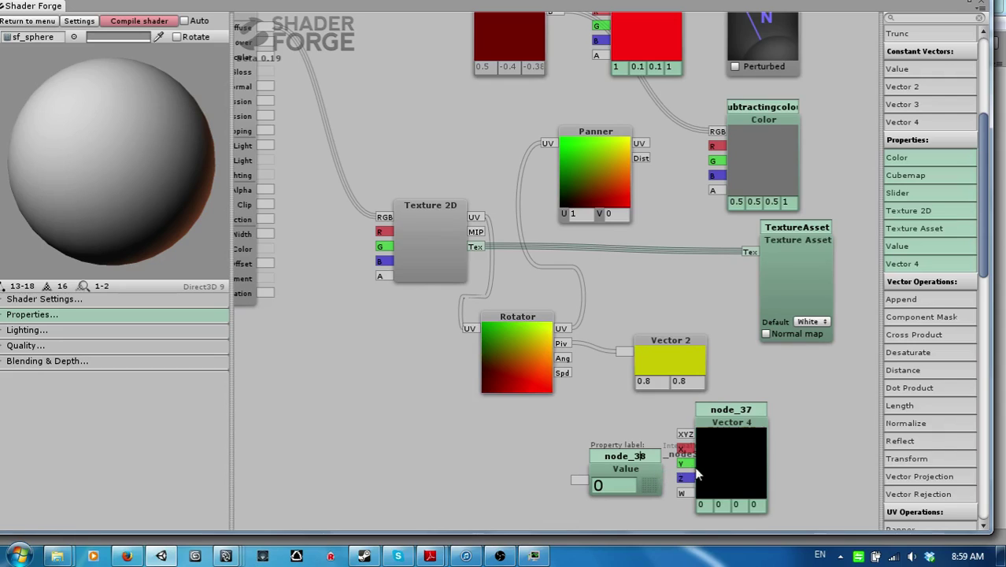
{"action": "left_click", "coordinate": [767, 460]}
{"action": "key", "text": "Delete"}
{"action": "left_click", "coordinate": [644, 473]}
{"action": "key", "text": "Delete"}
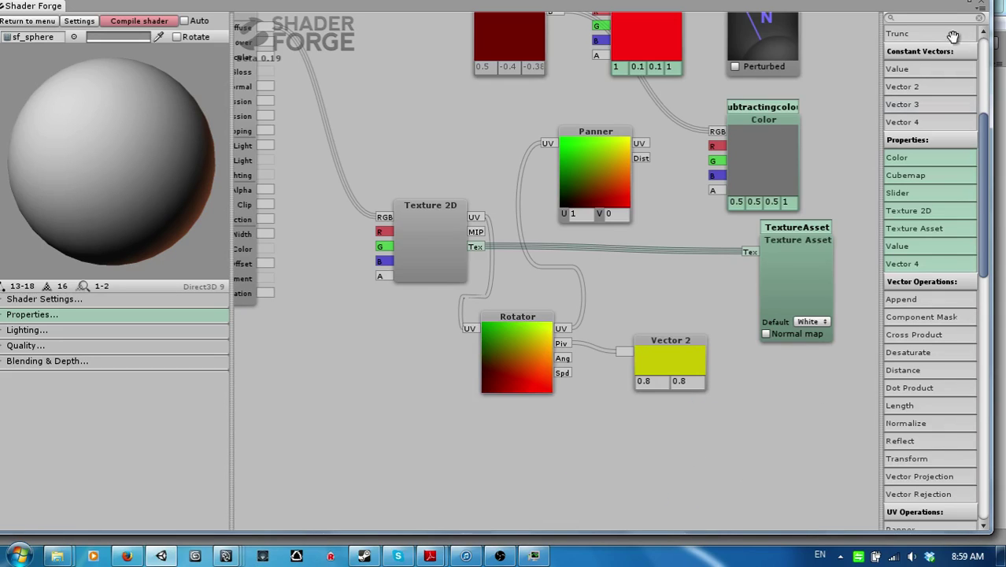
Step: Add a second Vector 2 set to (0.8, 0) for the Rotator's speed
{"action": "left_click_drag", "start_coordinate": [941, 87], "coordinate": [567, 380]}
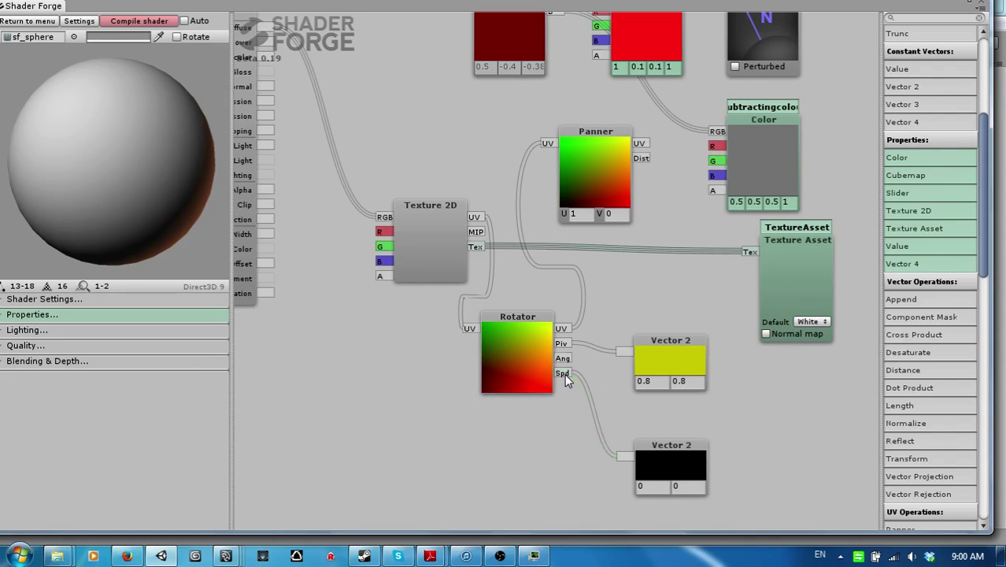
{"action": "left_click", "coordinate": [653, 486]}
{"action": "type", "text": "0.8"}
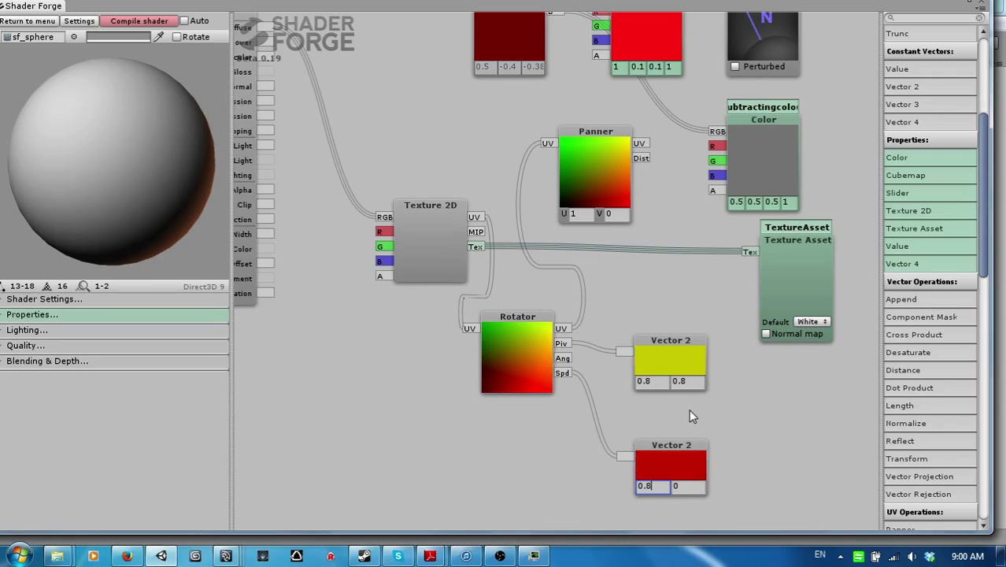
{"action": "left_click", "coordinate": [689, 416]}
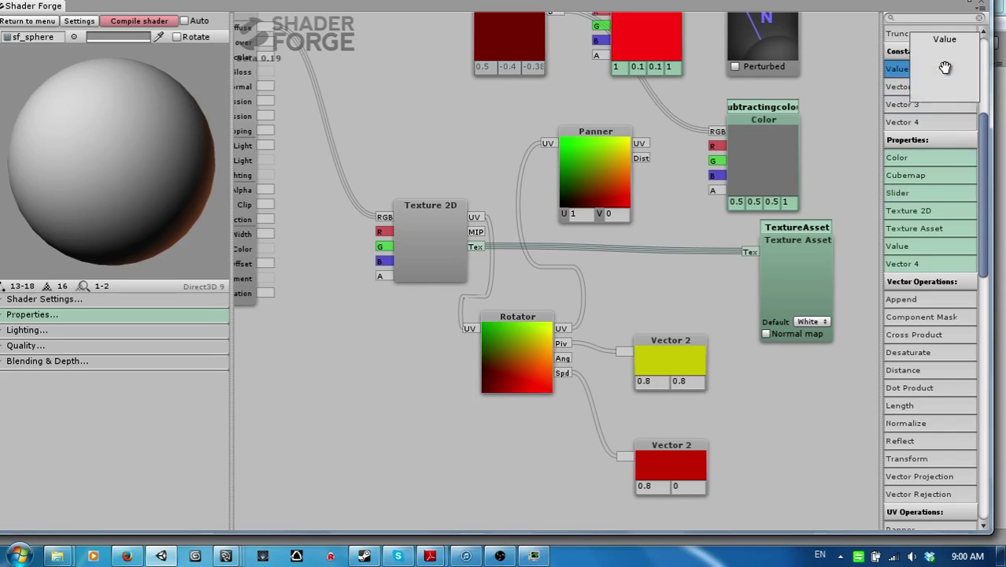
Step: Add a Value property named 'angular' for the Rotator's angle and compile the shader
{"action": "left_click_drag", "start_coordinate": [936, 246], "coordinate": [560, 358]}
{"action": "left_click", "coordinate": [795, 435]}
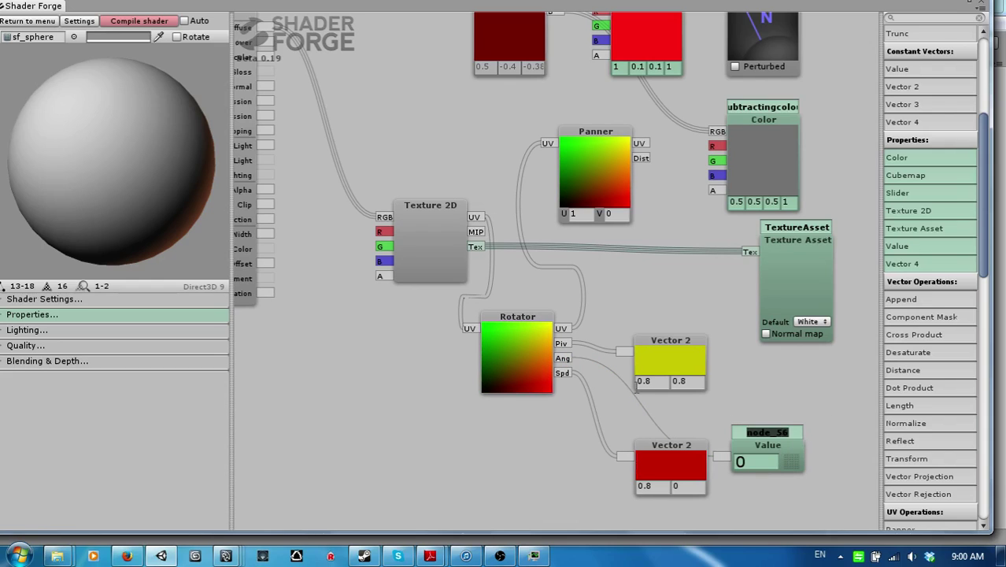
{"action": "type", "text": "angular"}
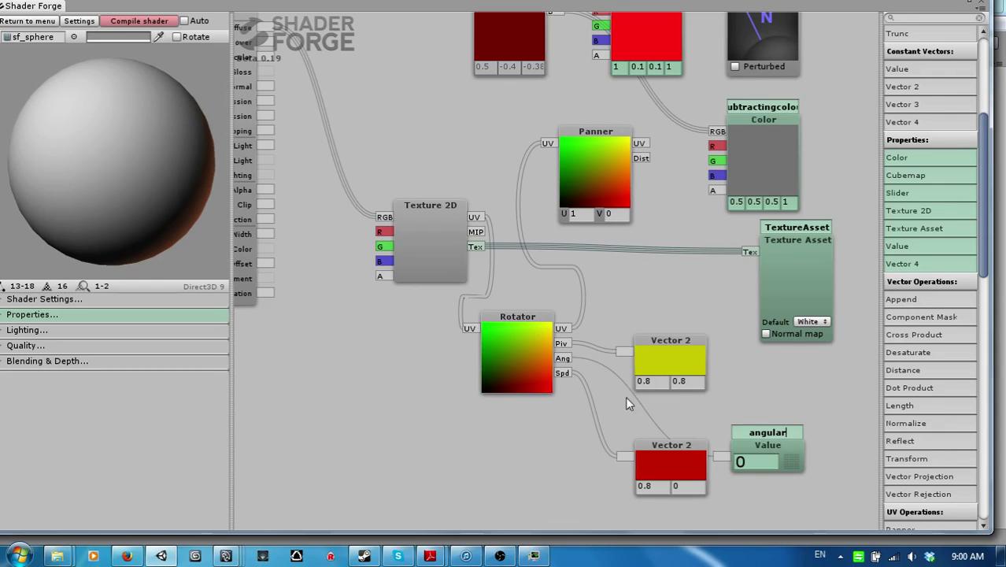
{"action": "left_click", "coordinate": [134, 20]}
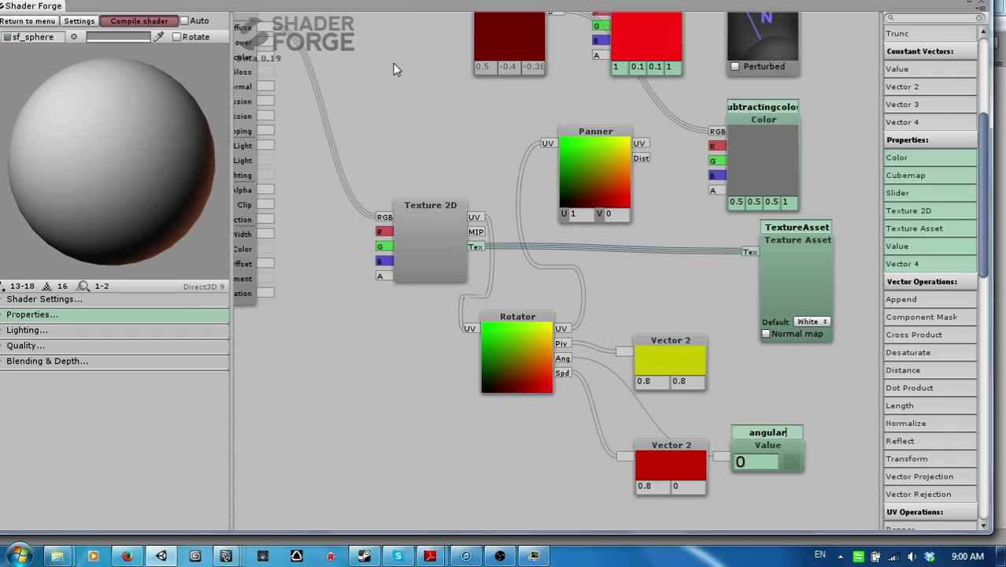
Step: In play mode, select the amy model's ogalis 5 material and drag angular up to 22.08
{"action": "left_click_drag", "start_coordinate": [385, 12], "coordinate": [338, 509]}
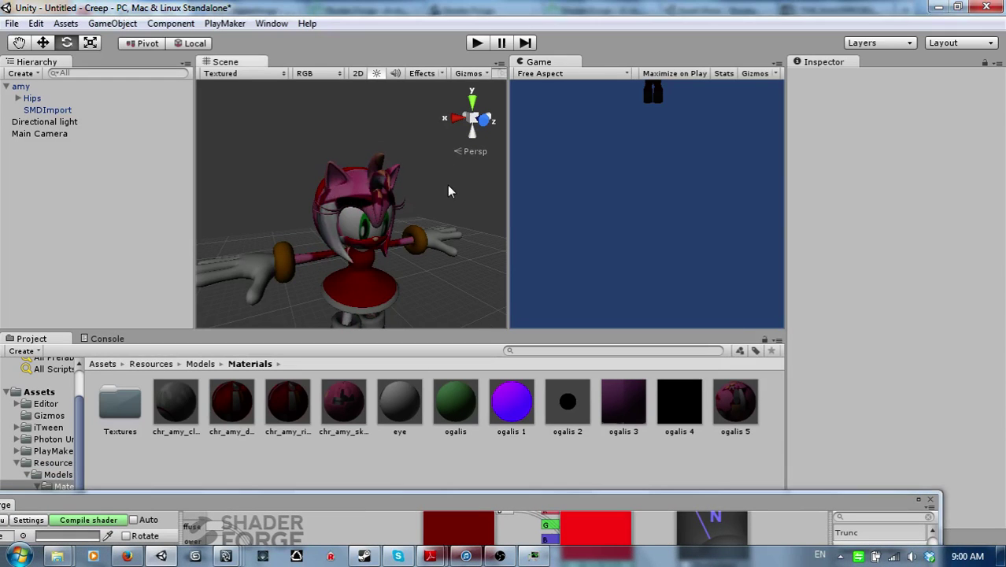
{"action": "left_click", "coordinate": [477, 42]}
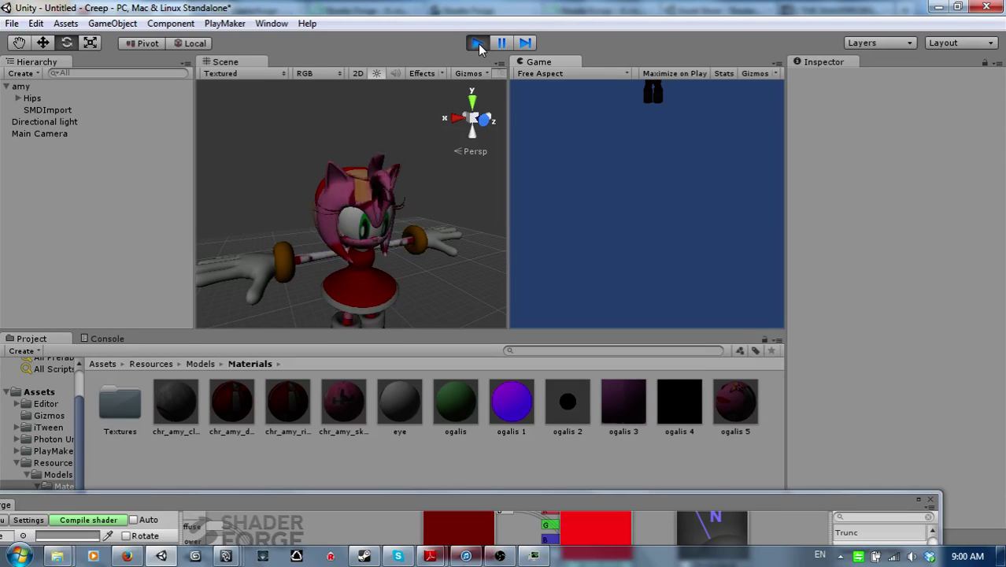
{"action": "left_click", "coordinate": [362, 221]}
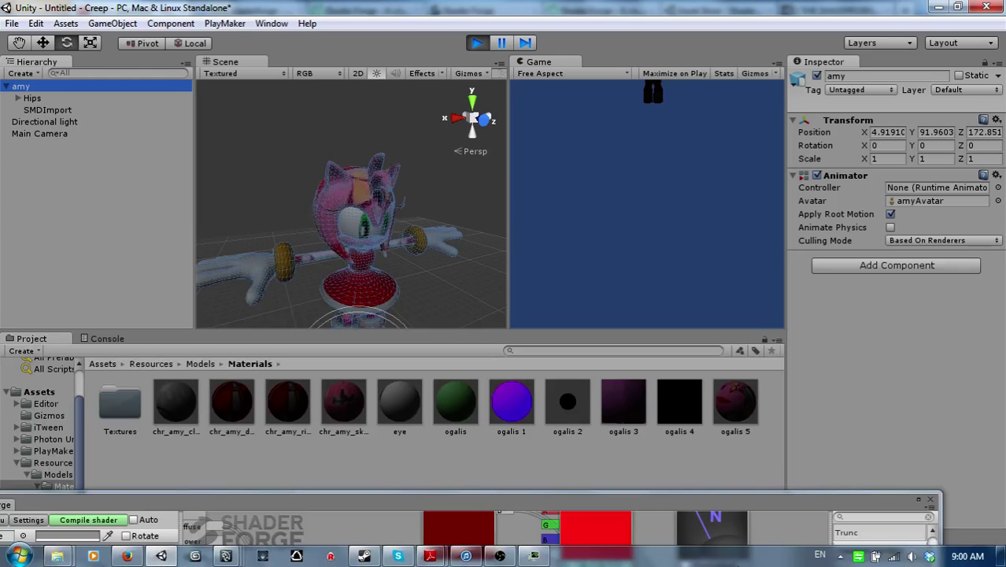
{"action": "left_click", "coordinate": [739, 402]}
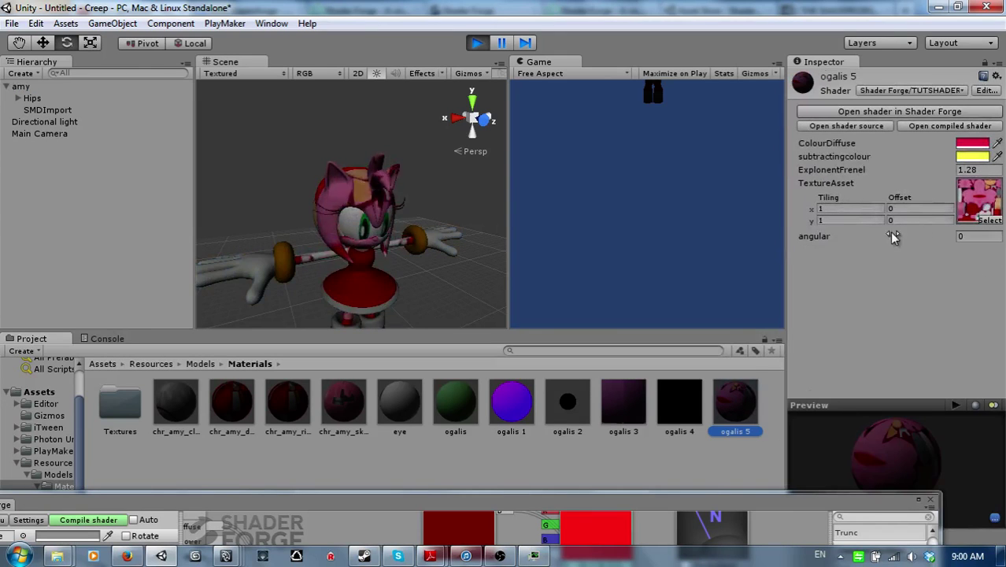
{"action": "left_click_drag", "start_coordinate": [816, 237], "coordinate": [1003, 236]}
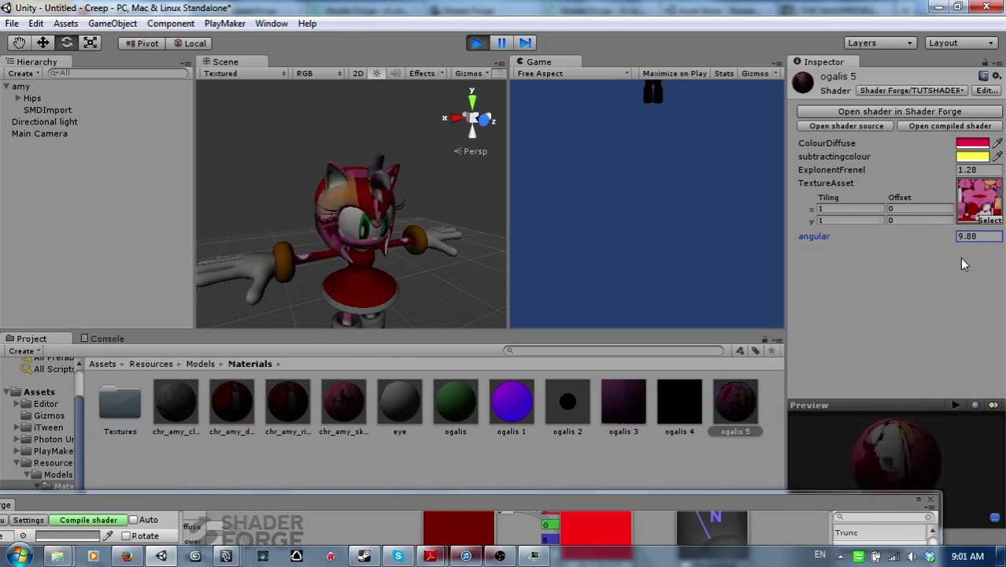
{"action": "left_click_drag", "start_coordinate": [263, 301], "coordinate": [293, 298]}
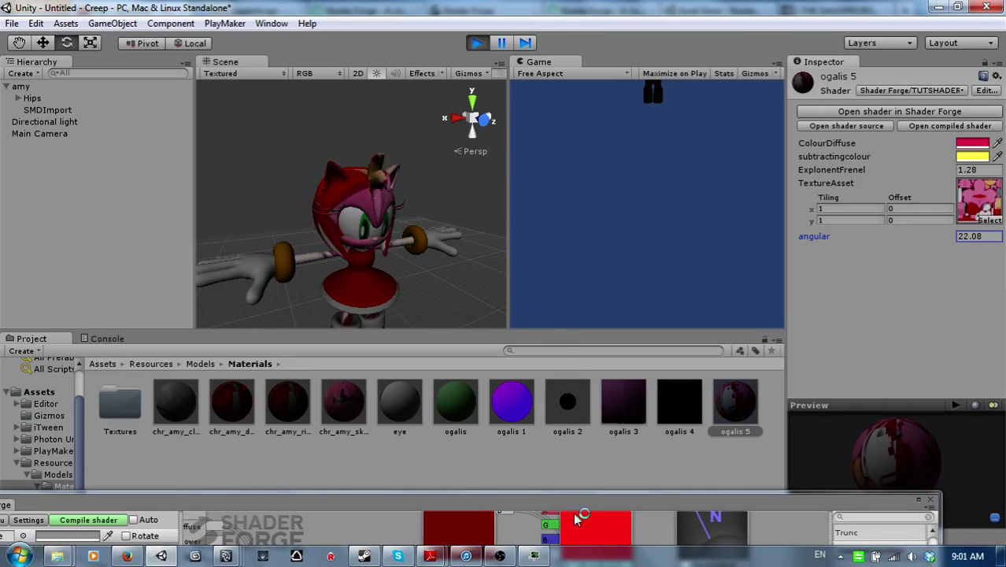
Step: Move the Shader Forge window back over Unity and pan the canvas to show the Main node
{"action": "left_click_drag", "start_coordinate": [595, 504], "coordinate": [648, 33]}
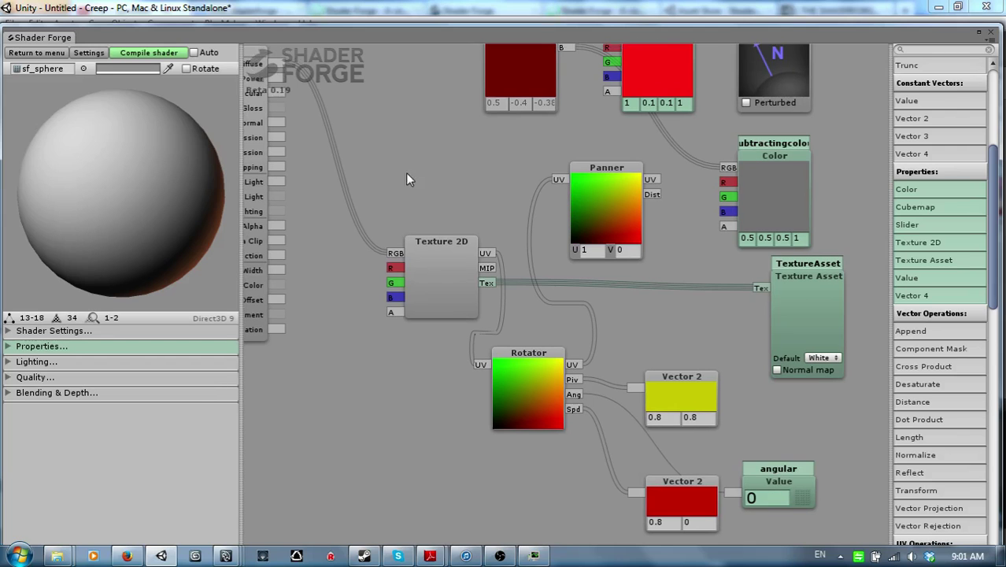
{"action": "left_click_drag", "start_coordinate": [430, 181], "coordinate": [655, 263]}
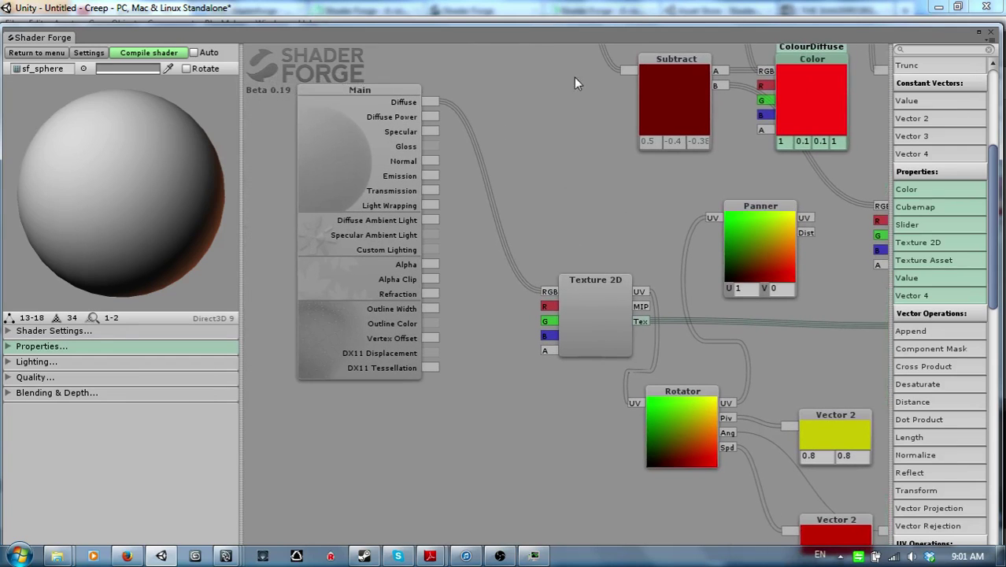